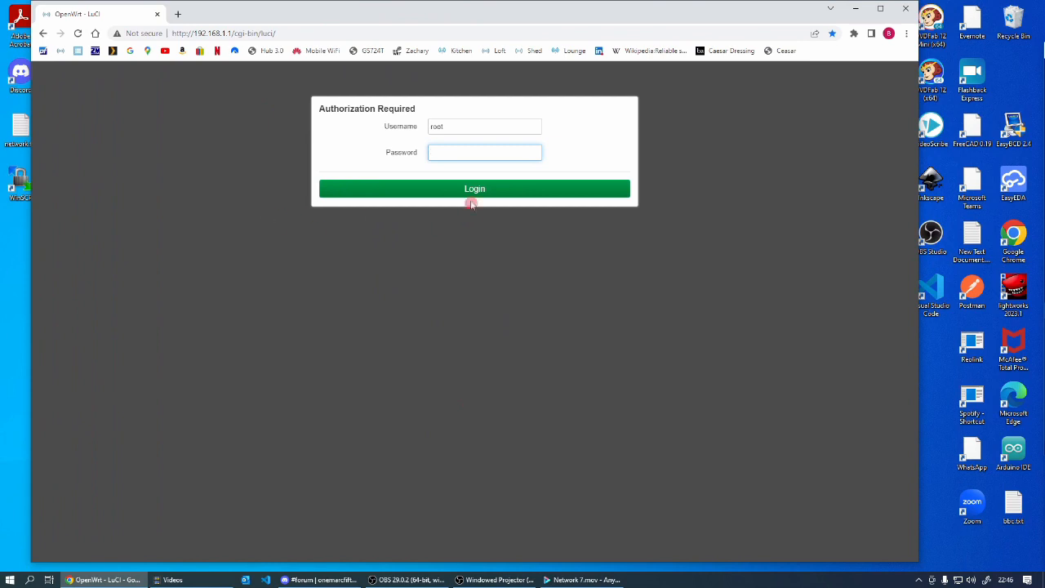
- Log in to the router, delete the wan6 network interface, and save and apply the change
{"action": "left_click", "coordinate": [481, 191]}
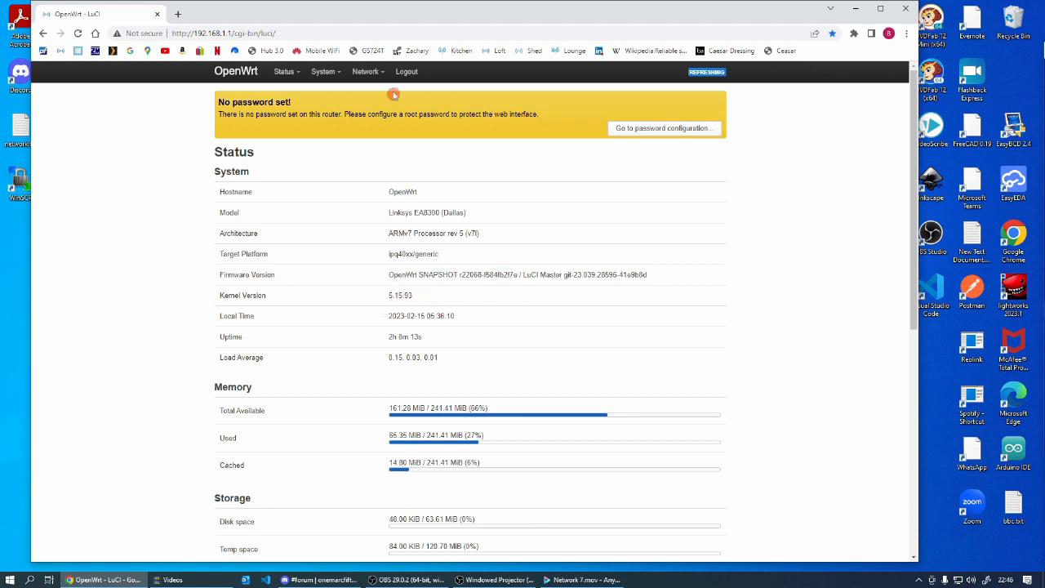
{"action": "mouse_move", "coordinate": [367, 80]}
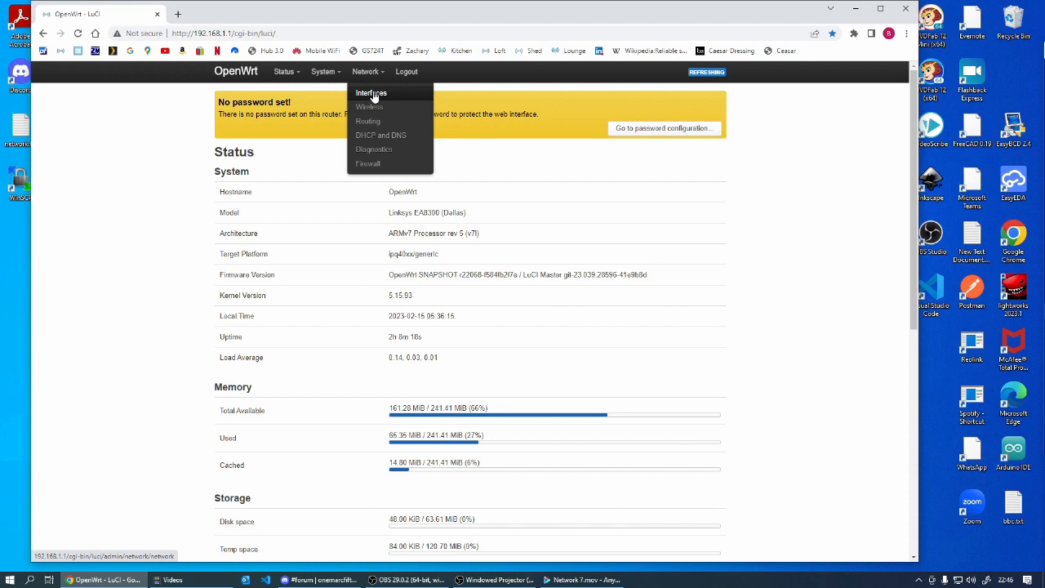
{"action": "left_click", "coordinate": [371, 93]}
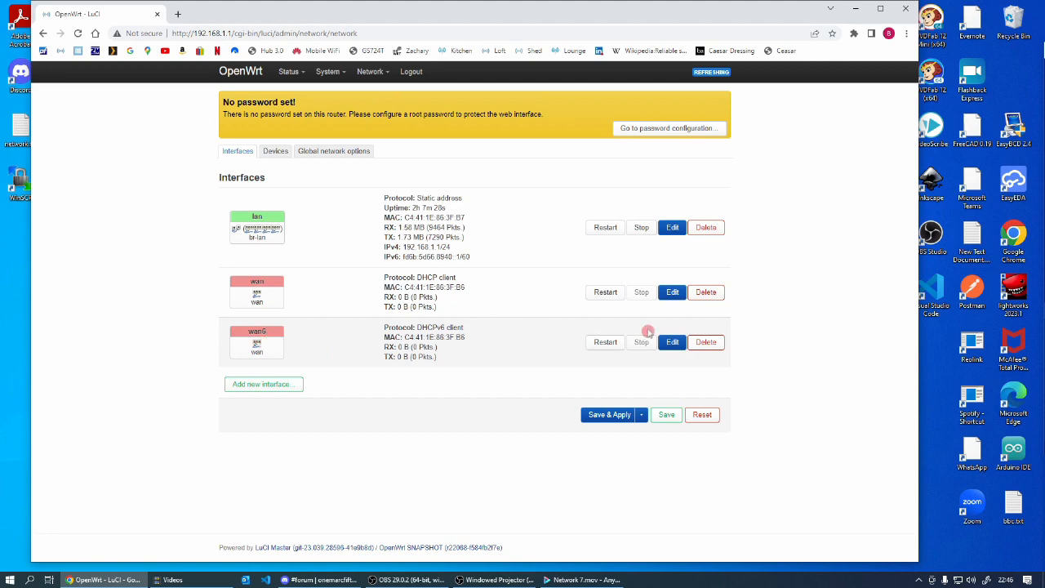
{"action": "left_click", "coordinate": [707, 342]}
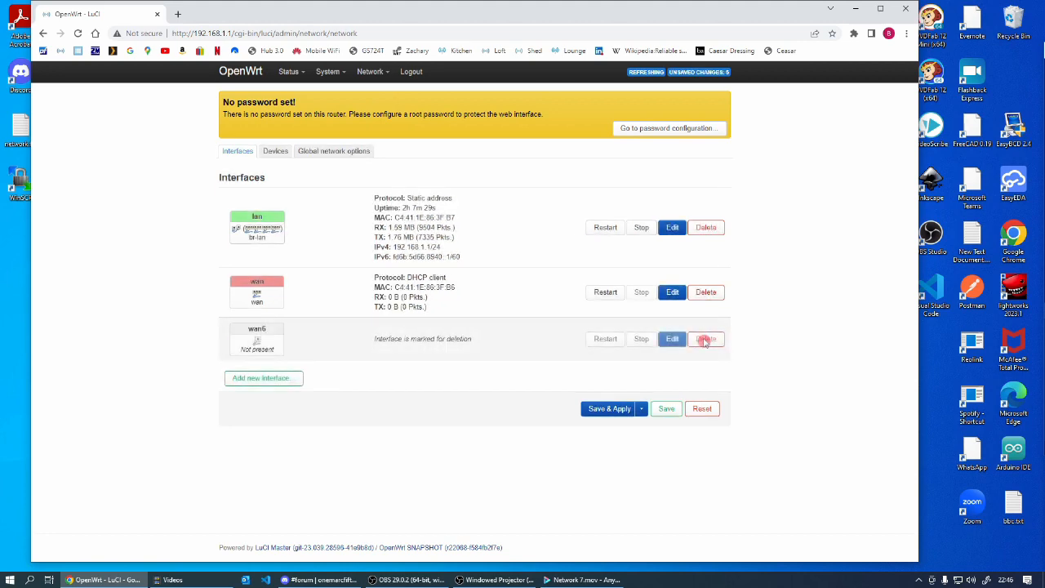
{"action": "left_click", "coordinate": [608, 408]}
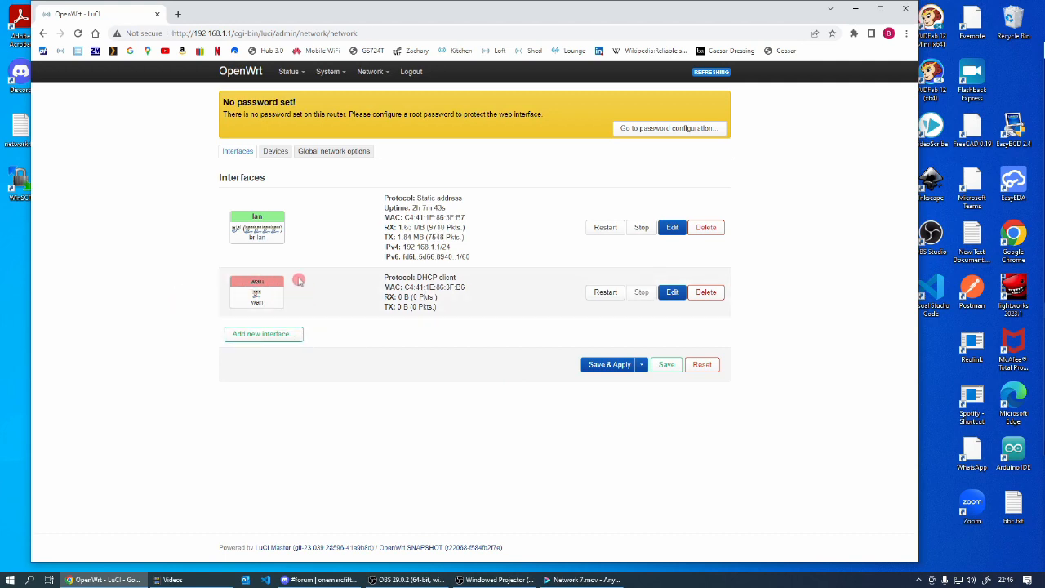
- Switch the wan interface's protocol to Static address
{"action": "left_click", "coordinate": [673, 291]}
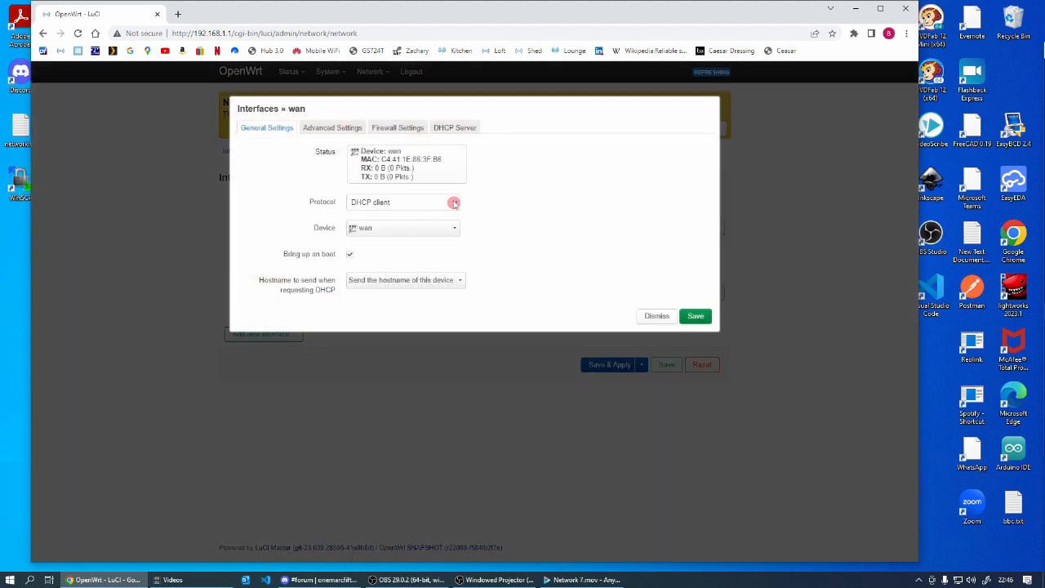
{"action": "left_click", "coordinate": [454, 203]}
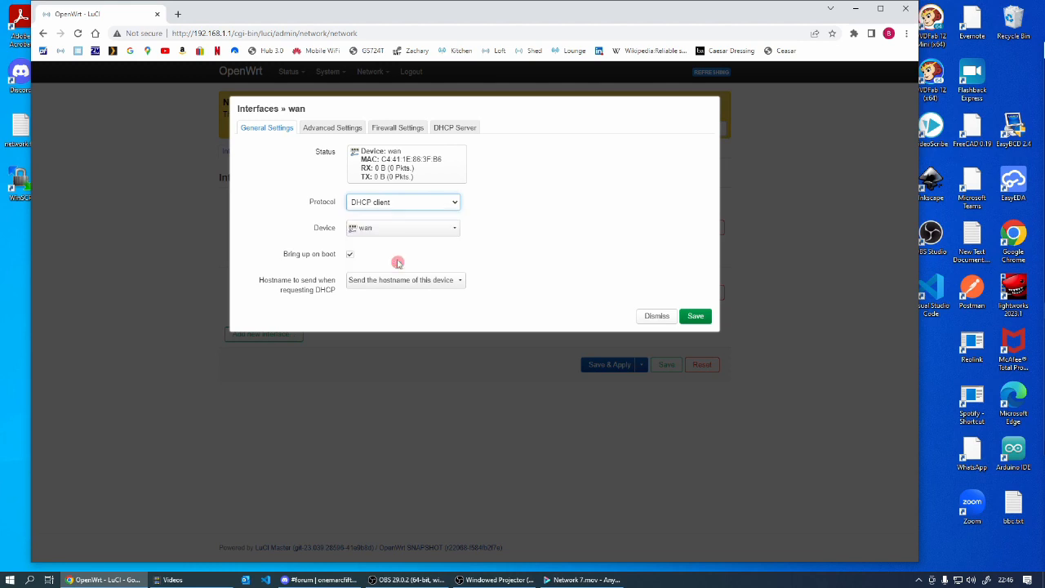
{"action": "left_click", "coordinate": [398, 259]}
{"action": "left_click", "coordinate": [382, 229]}
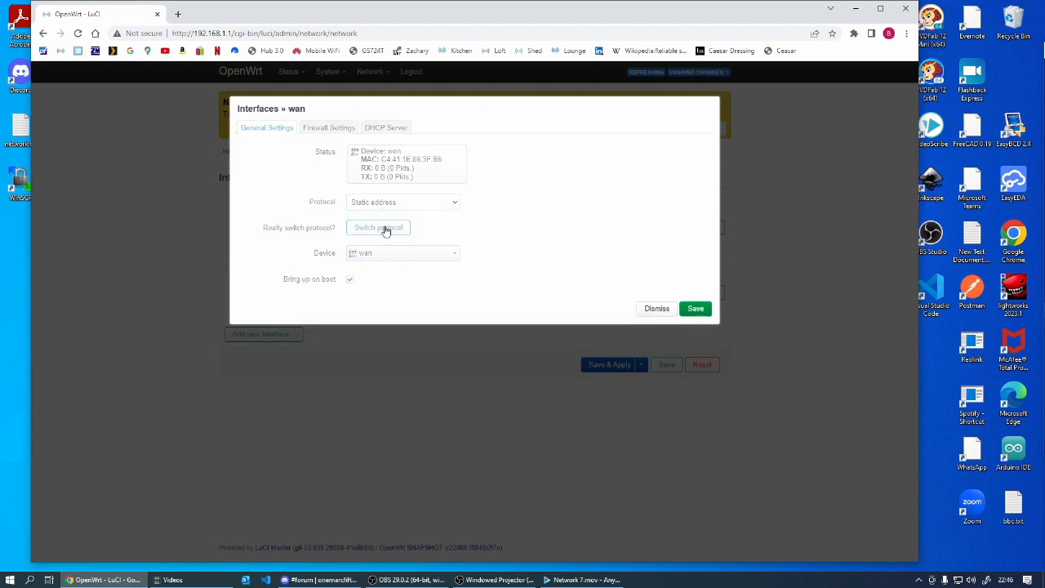
- Set the wan interface's IPv4 address to 192.168.2.1 and its netmask to 255.255.255.0
{"action": "left_click", "coordinate": [369, 282]}
{"action": "type", "text": "192.16"}
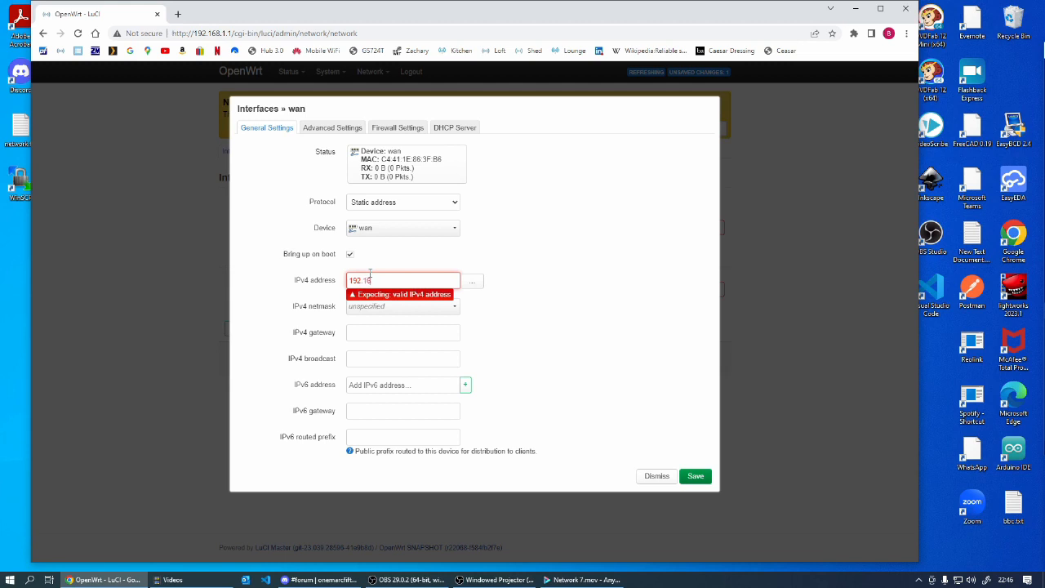
{"action": "type", "text": "8.2.1"}
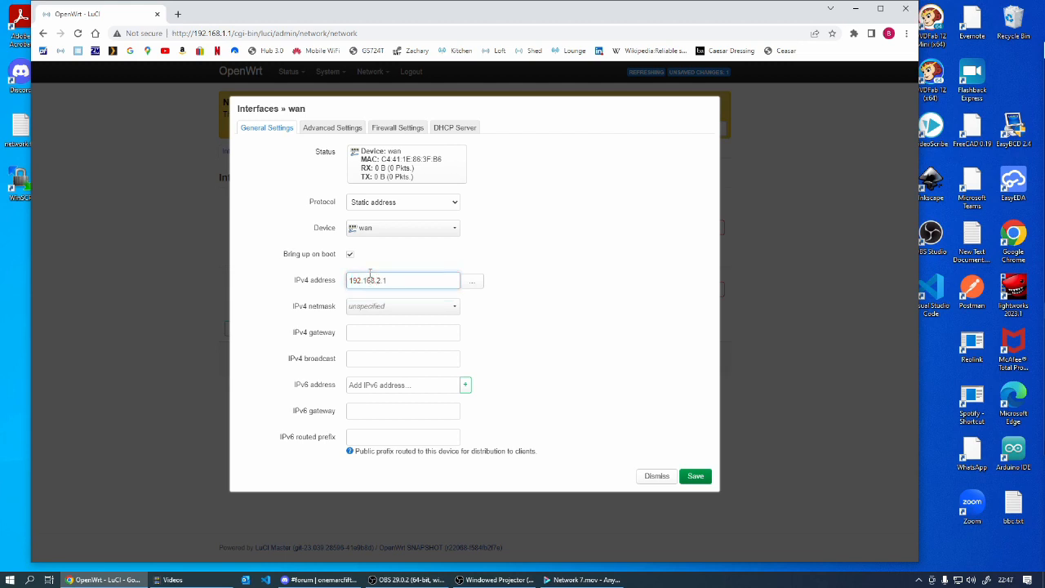
{"action": "left_click", "coordinate": [413, 306]}
{"action": "left_click", "coordinate": [388, 335]}
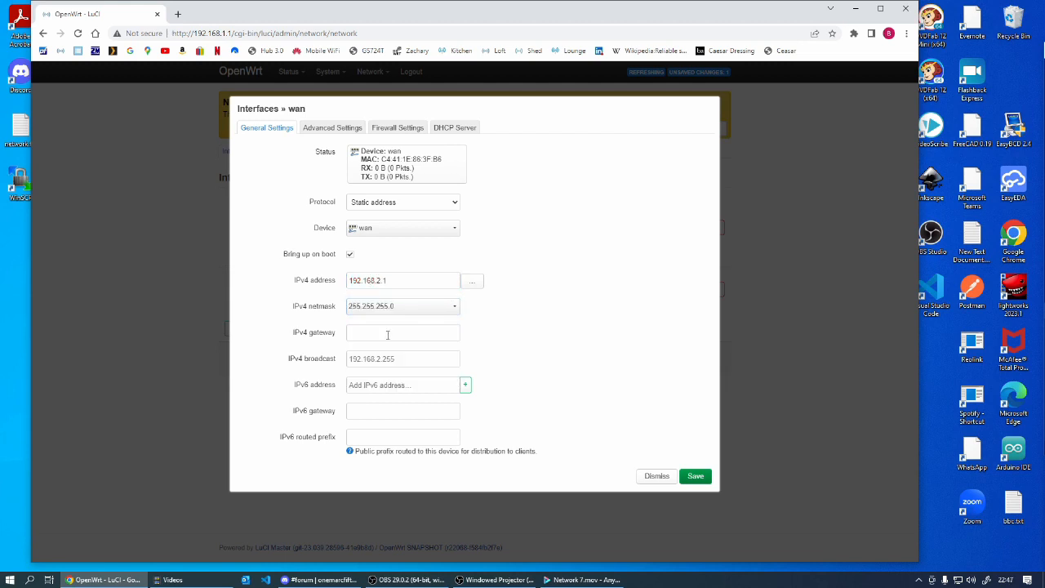
{"action": "left_click", "coordinate": [413, 332]}
- Enable the DHCP server on the wan interface by turning off Ignore interface, and save the interface settings
{"action": "left_click", "coordinate": [332, 128]}
{"action": "left_click", "coordinate": [398, 128]}
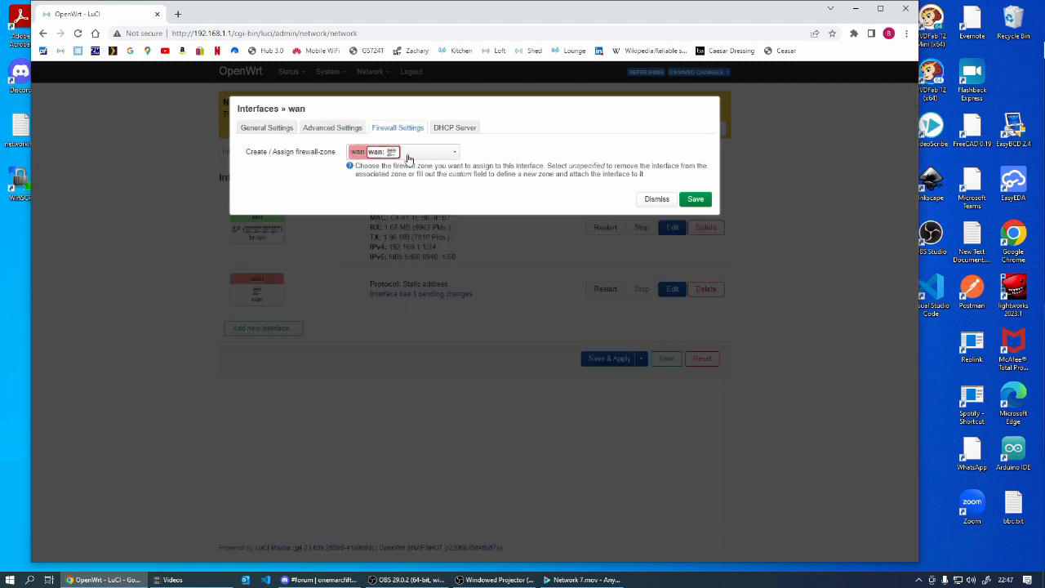
{"action": "left_click", "coordinate": [455, 128]}
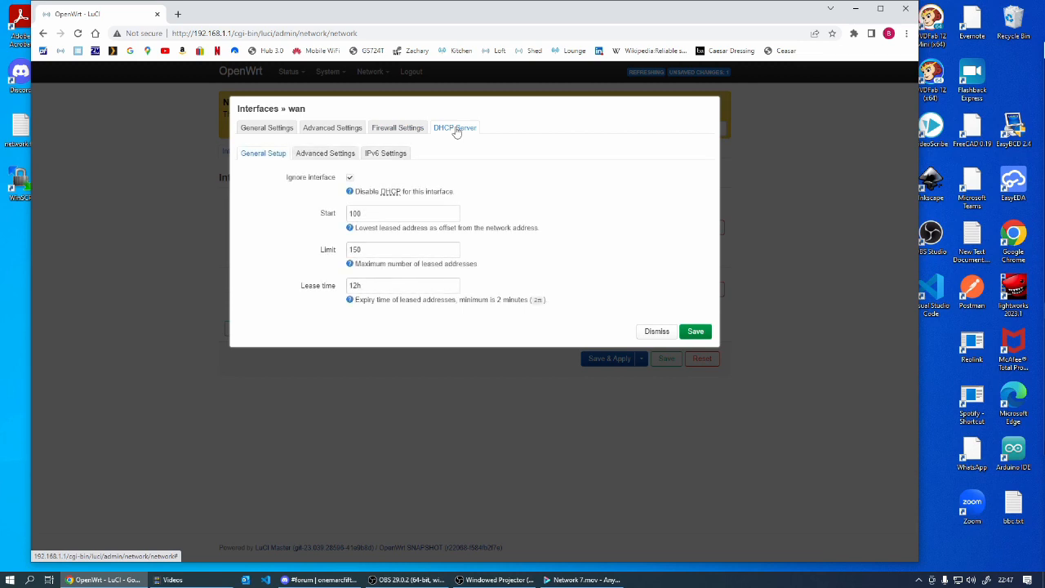
{"action": "left_click", "coordinate": [350, 178]}
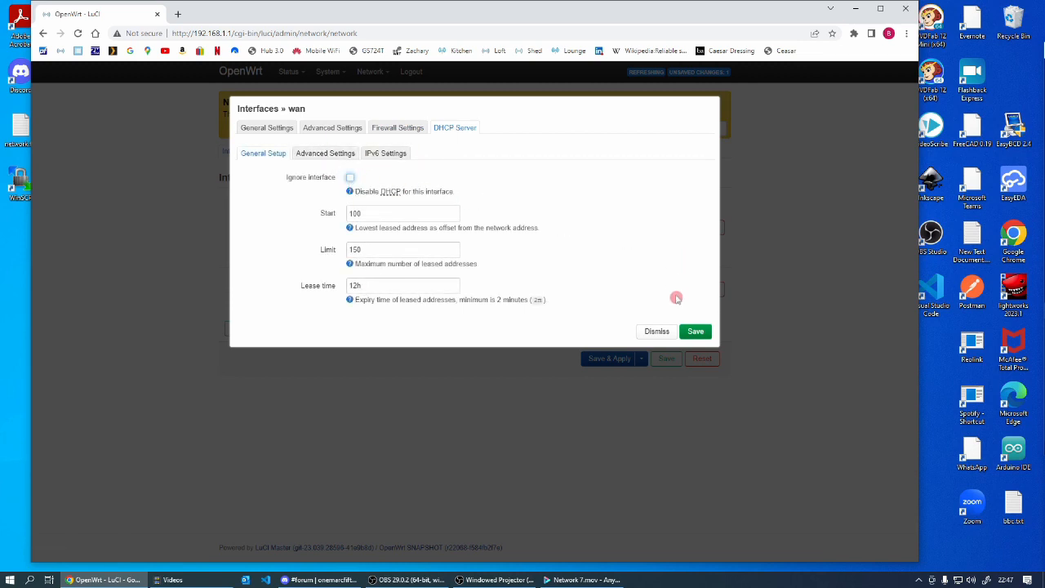
{"action": "left_click", "coordinate": [696, 332]}
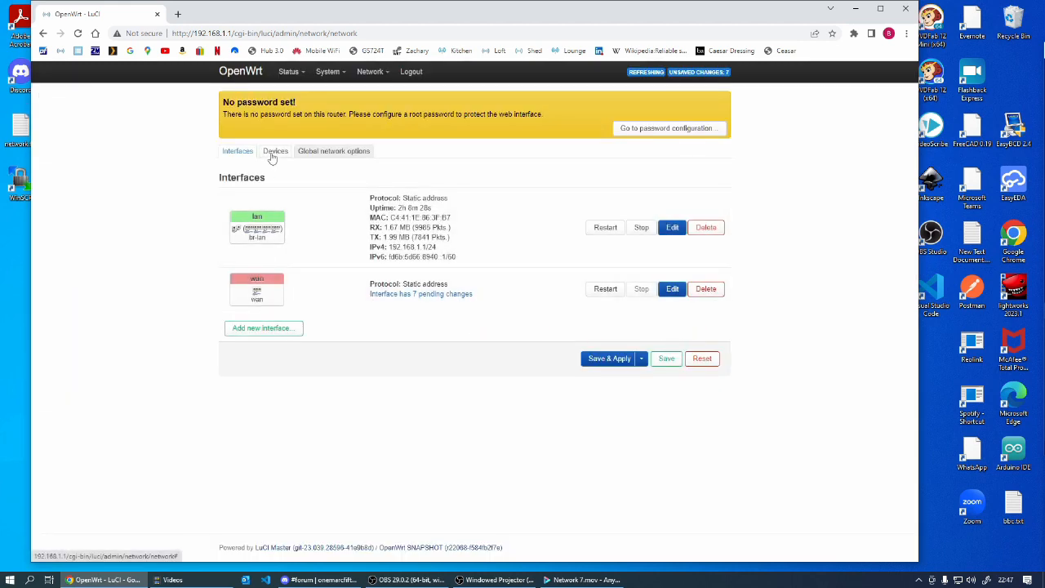
- Open the firewall zone settings
{"action": "mouse_move", "coordinate": [364, 71]}
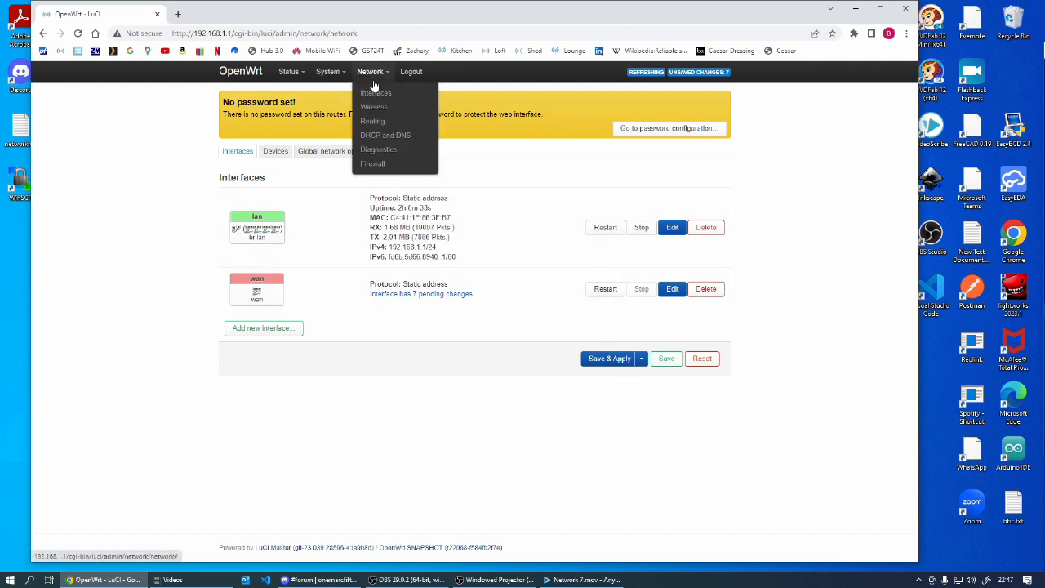
{"action": "left_click", "coordinate": [373, 164]}
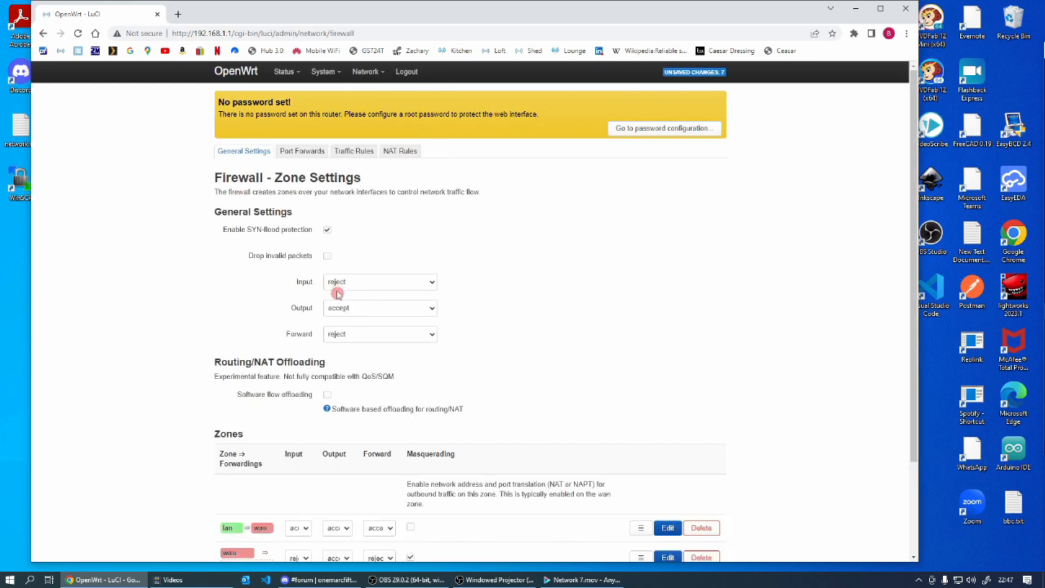
- Set the firewall's general input policy and the wan zone's input policy to accept
{"action": "left_click", "coordinate": [427, 285]}
{"action": "left_click", "coordinate": [427, 311]}
{"action": "scroll", "coordinate": [380, 392], "scroll_direction": "down", "scroll_amount": 3}
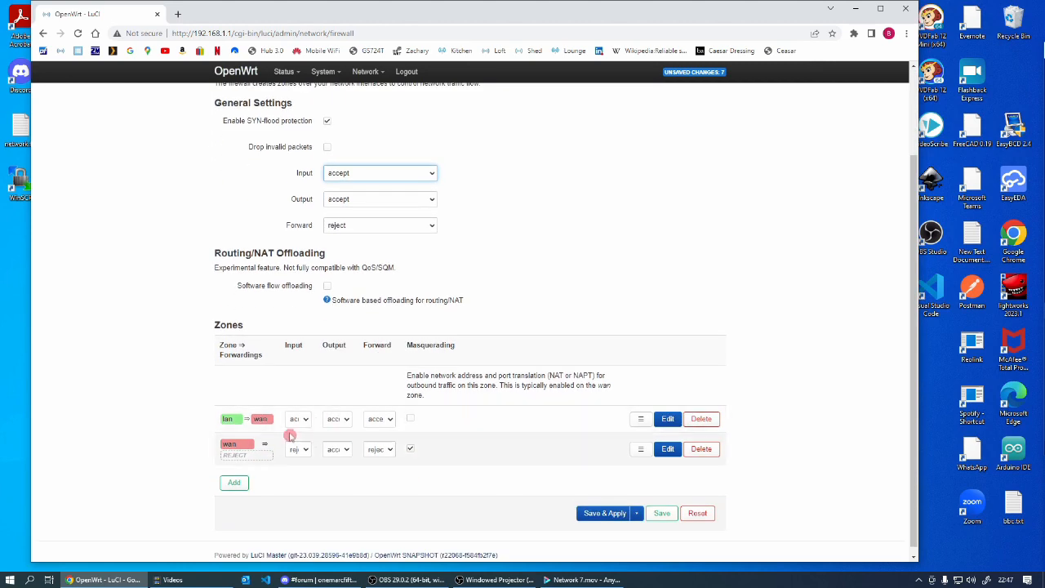
{"action": "left_click", "coordinate": [306, 451]}
{"action": "left_click", "coordinate": [302, 483]}
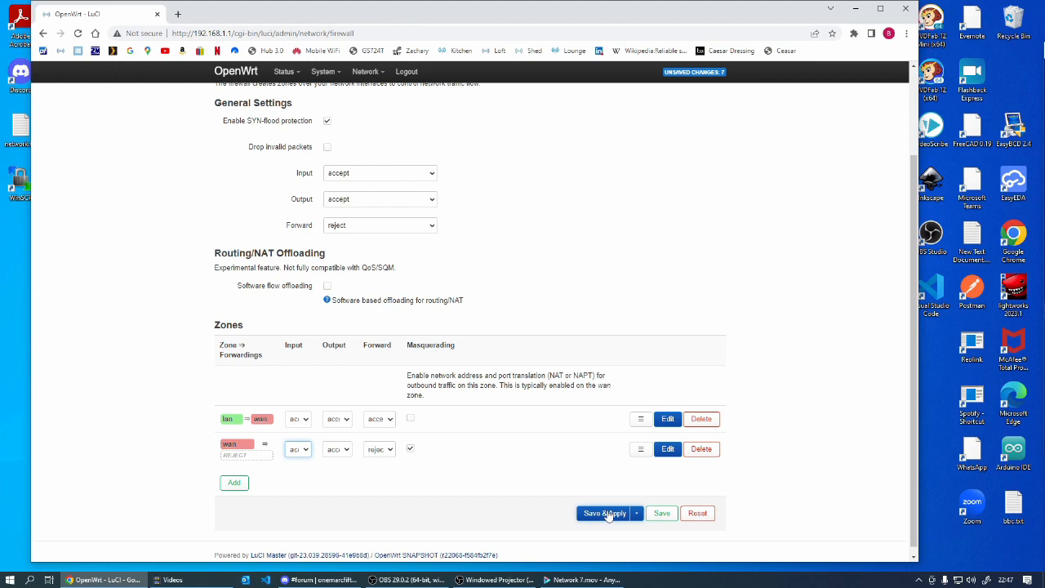
- Rename the wan firewall zone to admin, then save and apply all pending changes
{"action": "left_click", "coordinate": [667, 449]}
{"action": "left_click_drag", "start_coordinate": [372, 193], "coordinate": [310, 196]}
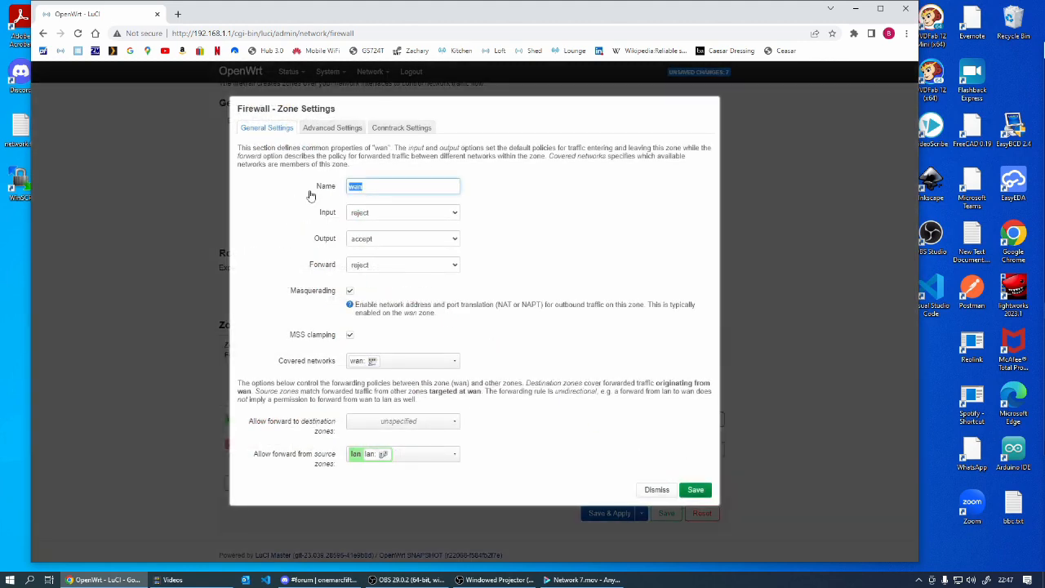
{"action": "type", "text": "a"}
{"action": "left_click", "coordinate": [696, 490]}
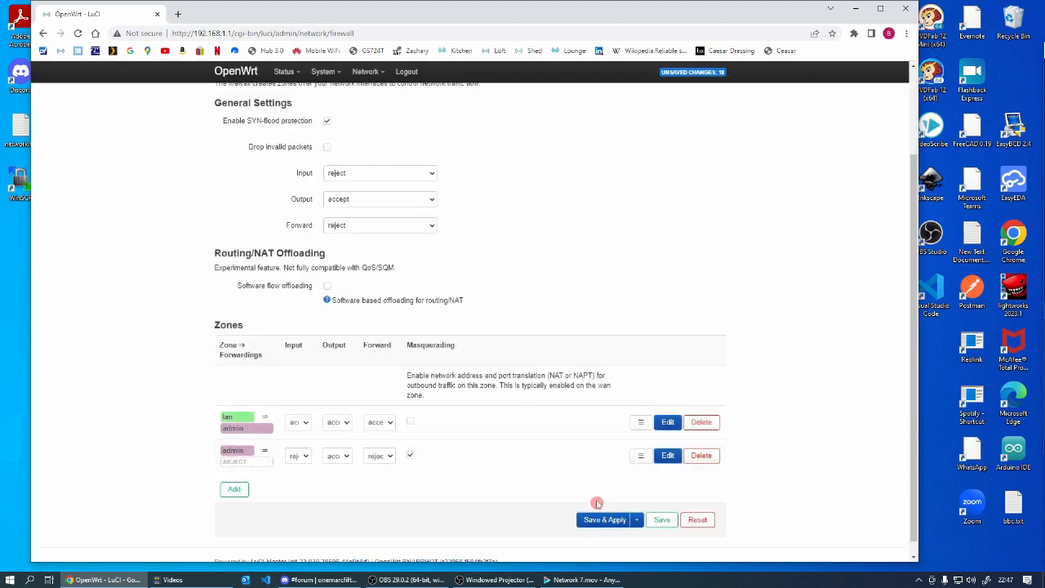
{"action": "left_click", "coordinate": [609, 521]}
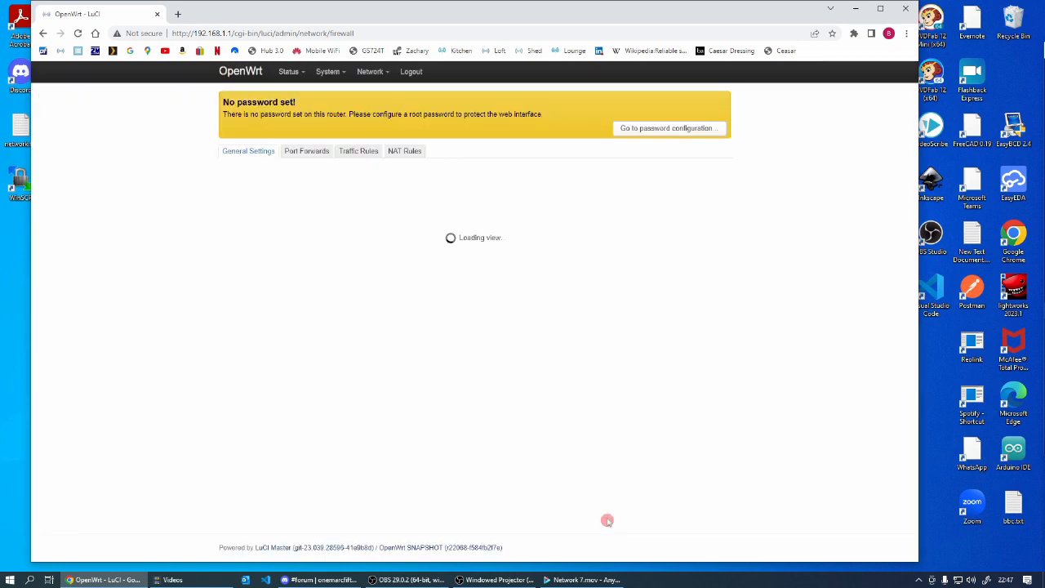
- Review the active DHCP leases and wireless status on the status overview, and return to the network interfaces page
{"action": "mouse_move", "coordinate": [284, 73]}
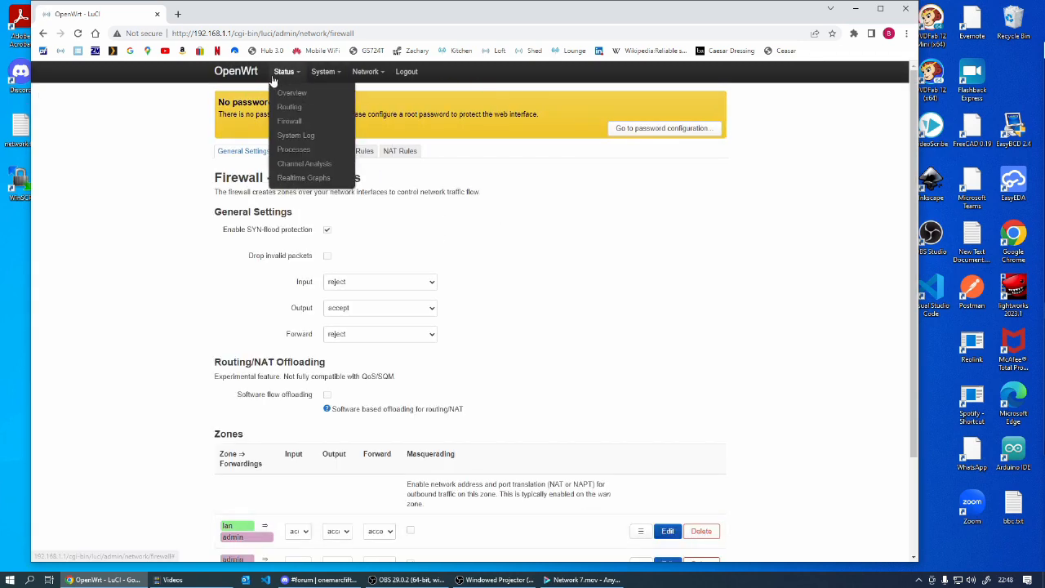
{"action": "left_click", "coordinate": [291, 94]}
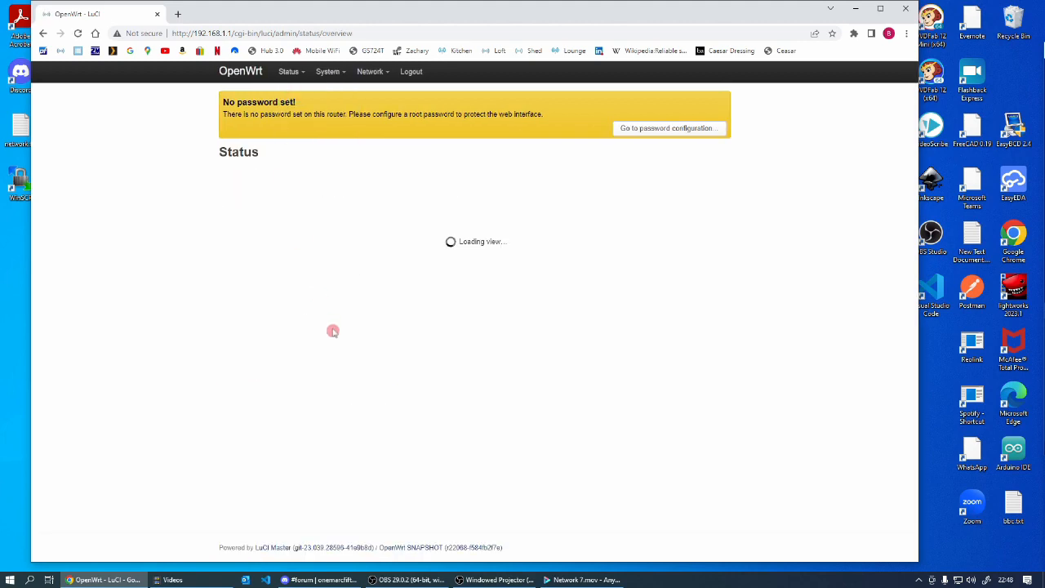
{"action": "scroll", "coordinate": [319, 367], "scroll_direction": "down", "scroll_amount": 5}
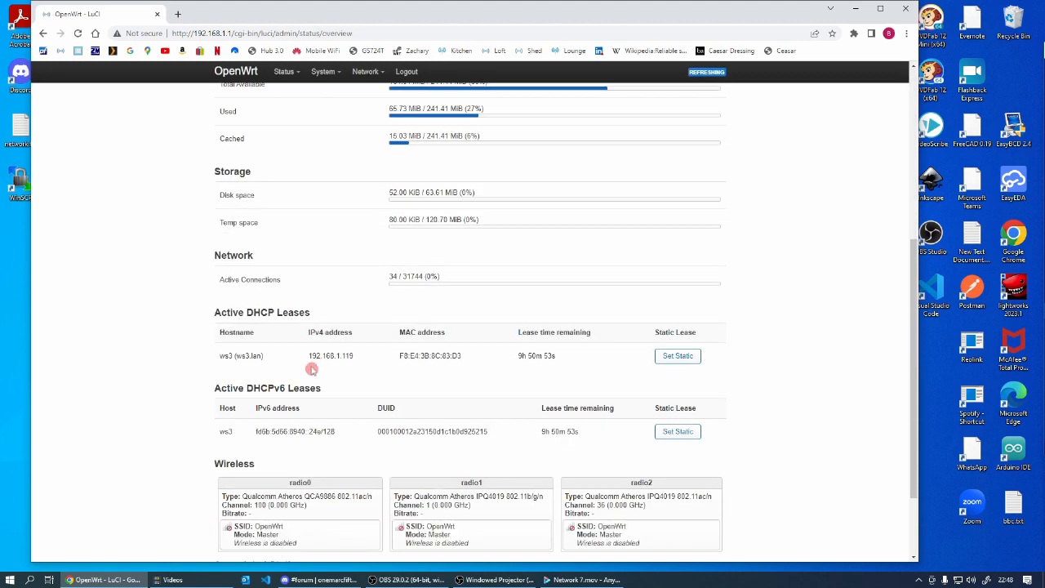
{"action": "left_click", "coordinate": [295, 444]}
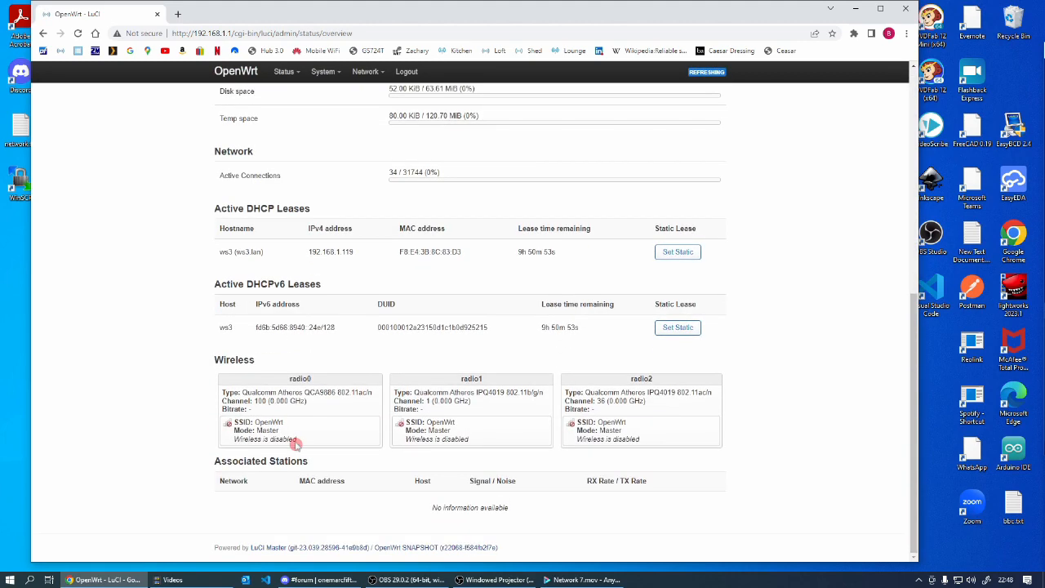
{"action": "scroll", "coordinate": [296, 443], "scroll_direction": "up", "scroll_amount": 5}
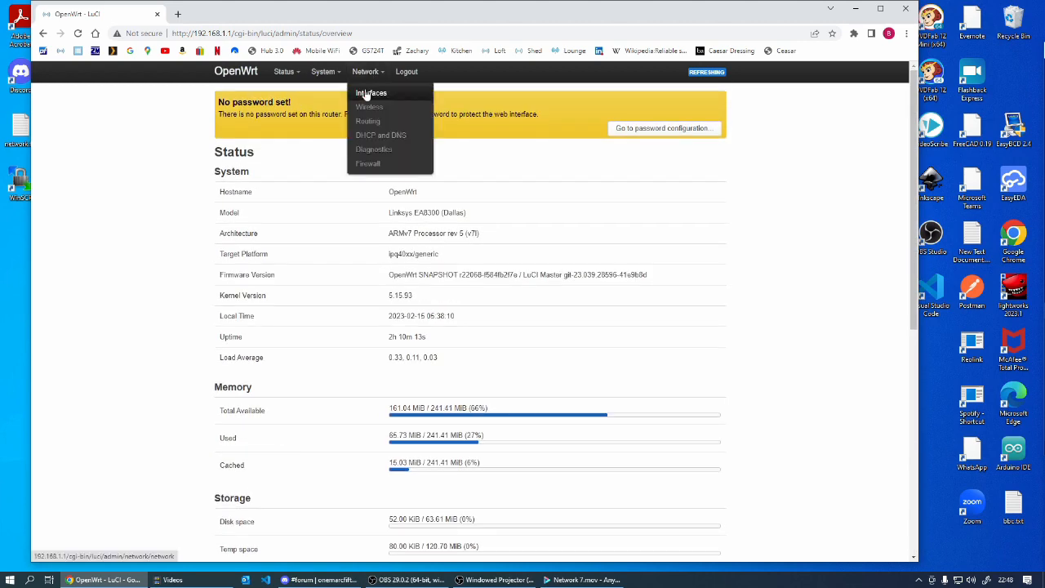
{"action": "left_click", "coordinate": [364, 95]}
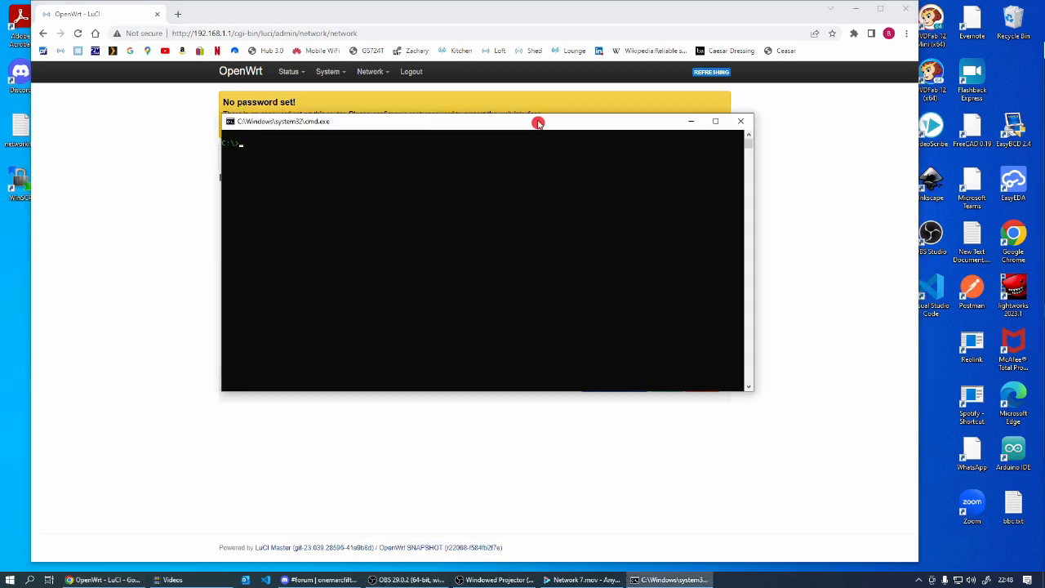
- Switch to the Command Prompt and run ipconfig repeatedly to check the PC's network adapter addresses
{"action": "left_click_drag", "start_coordinate": [537, 121], "coordinate": [534, 142]}
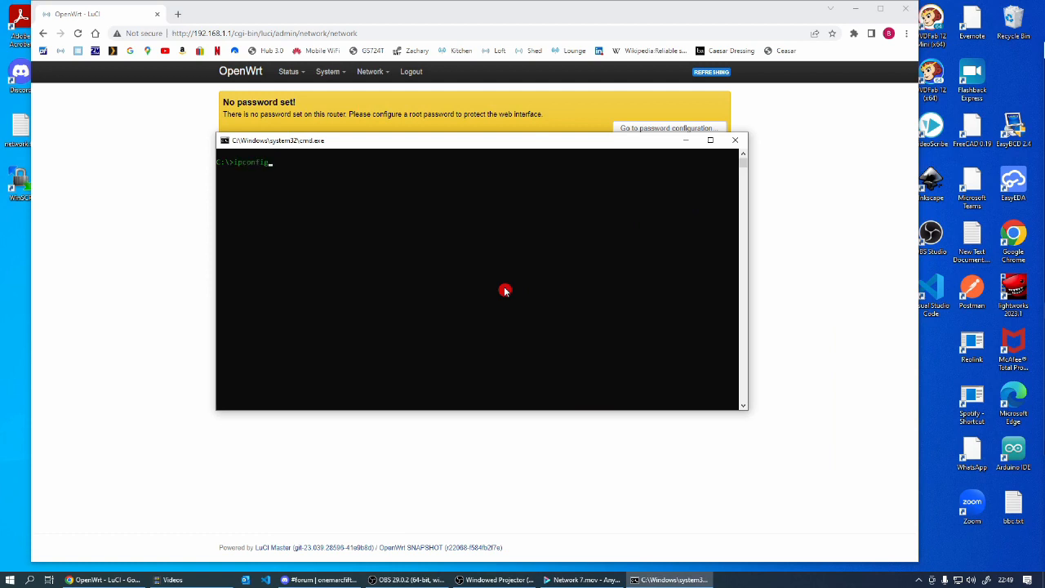
{"action": "key", "text": "Return"}
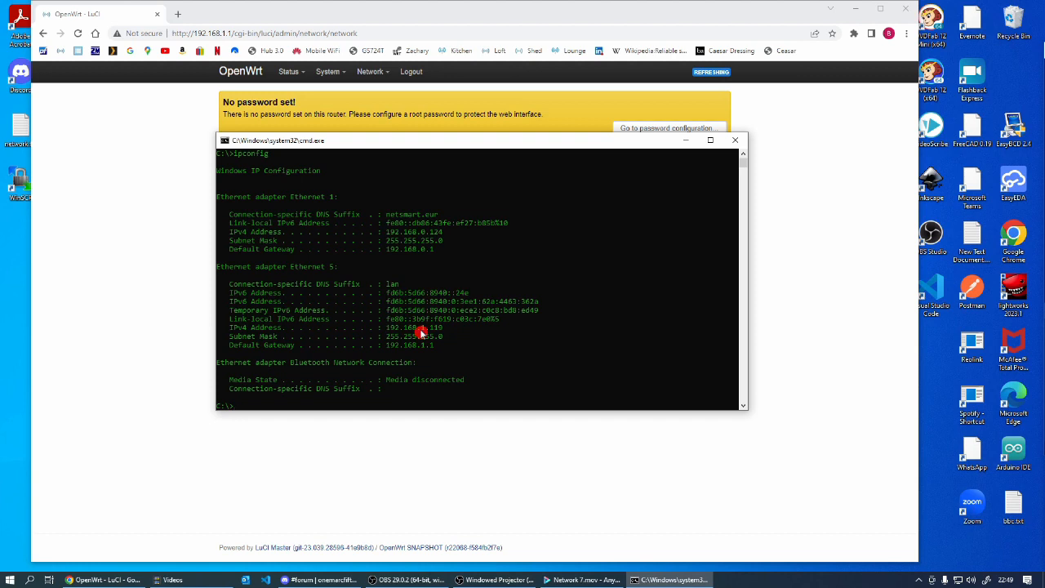
{"action": "key", "text": "Up"}
{"action": "key", "text": "Escape"}
{"action": "key", "text": "Up"}
{"action": "key", "text": "Return"}
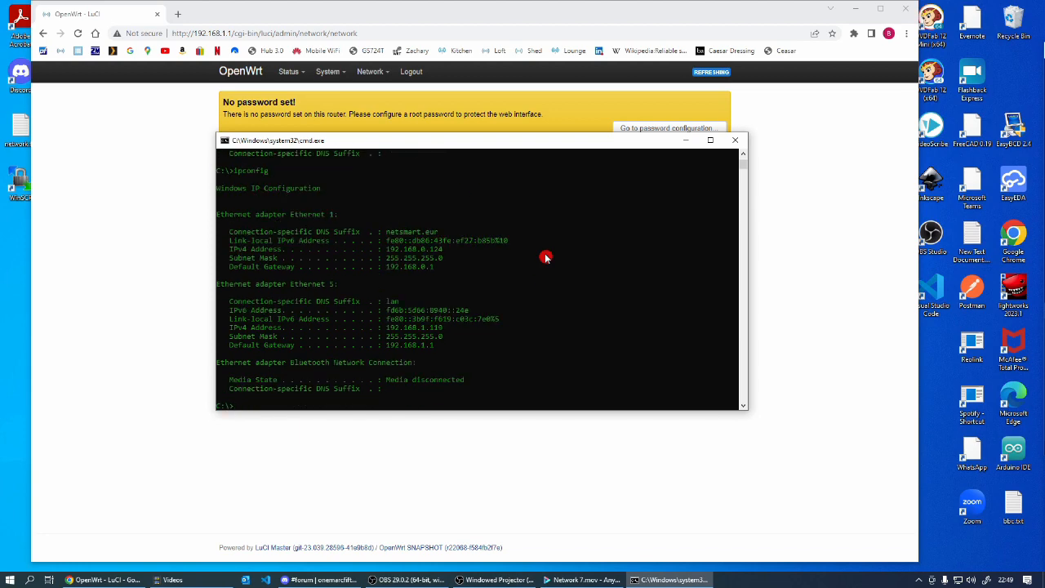
- Run cd\ at the prompt and rerun ipconfig to recheck the Ethernet 5 adapter's address
{"action": "type", "text": "cls"}
{"action": "key", "text": "Return"}
{"action": "key", "text": "Up"}
{"action": "key", "text": "Return"}
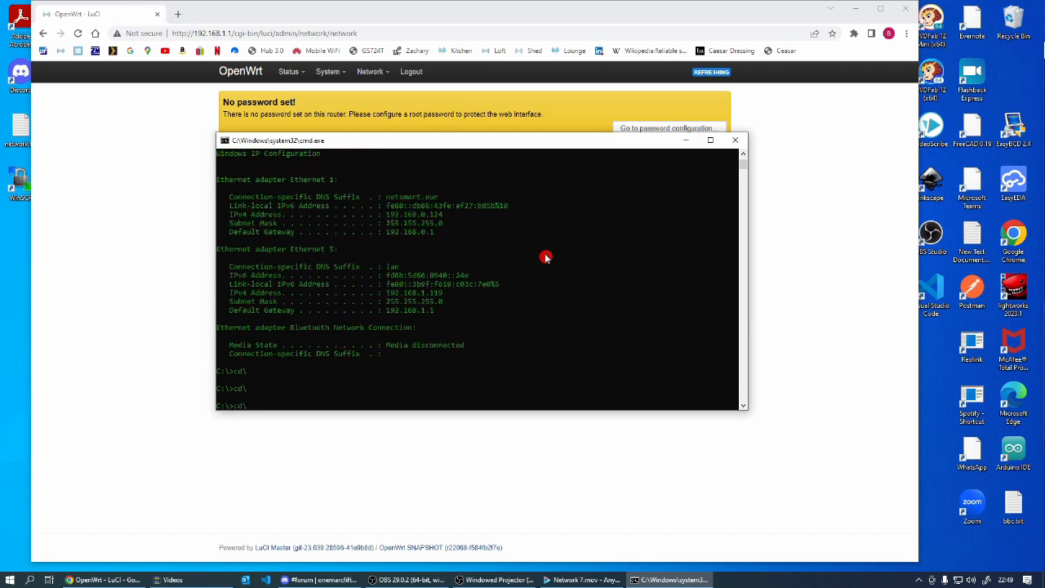
{"action": "key", "text": "Up"}
{"action": "key", "text": "Up"}
{"action": "key", "text": "Return"}
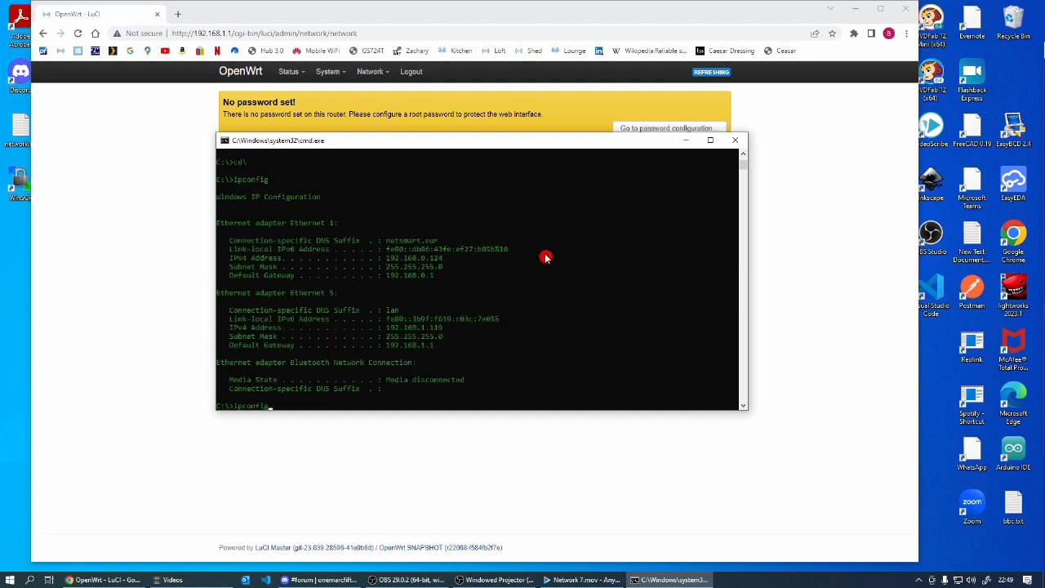
{"action": "key", "text": "Up"}
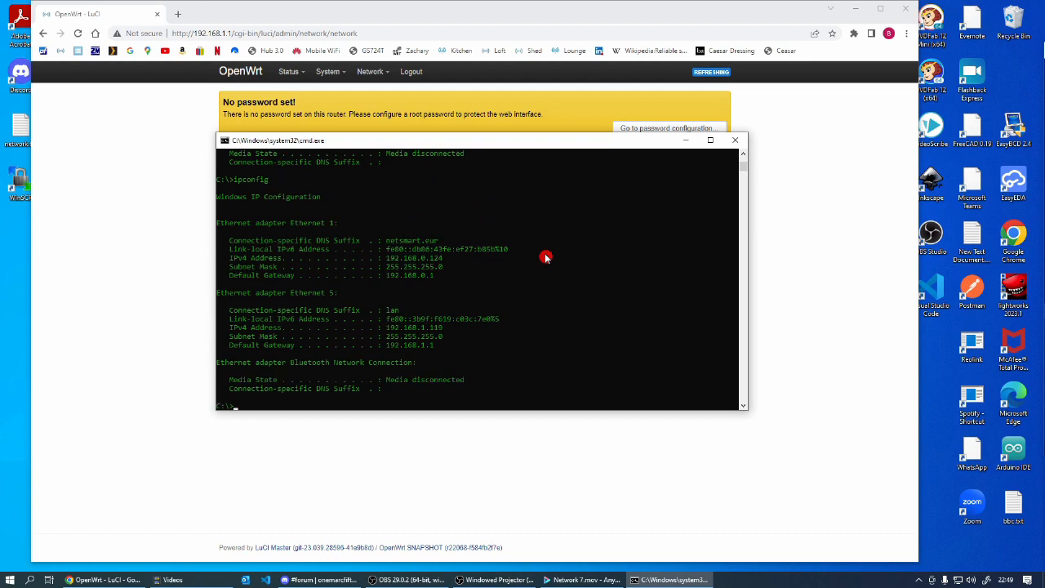
{"action": "key", "text": "Return"}
- Try to renew the Ethernet 5 adapter's IP lease with ipconfig /renew "Ethernet 5"
{"action": "key", "text": "Up"}
{"action": "key", "text": "Escape"}
{"action": "key", "text": "Up"}
{"action": "type", "text": "new \"Ethernet 5"}
{"action": "key", "text": "Return"}
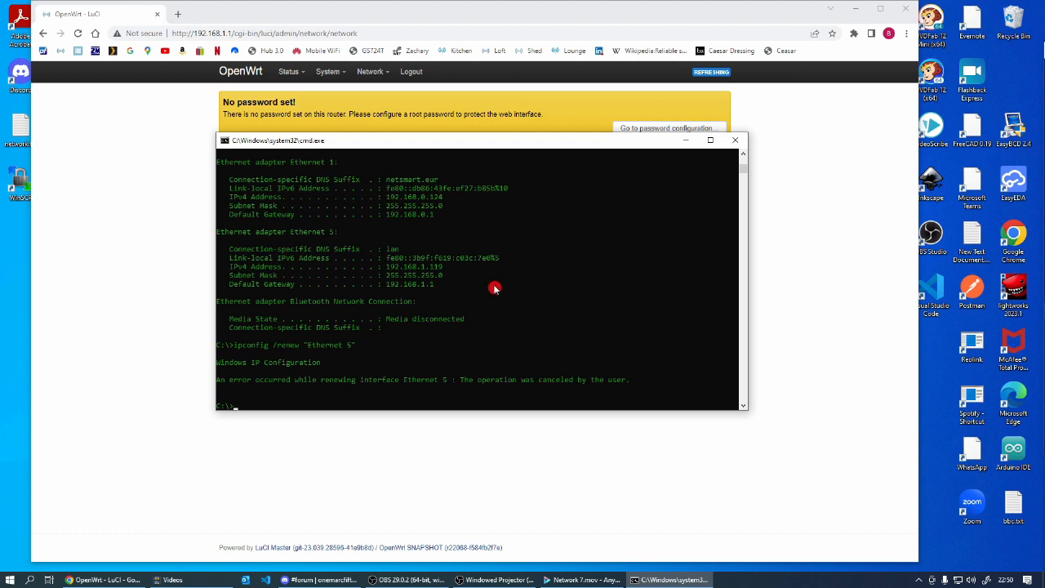
- Rerun ipconfig /renew "Ethernet 5" at the prompt to renew the adapter's IP lease
{"action": "key", "text": "Up"}
{"action": "key", "text": "BackSpace"}
{"action": "key", "text": "BackSpace"}
{"action": "key", "text": "BackSpace"}
{"action": "key", "text": "BackSpace"}
{"action": "key", "text": "BackSpace"}
{"action": "key", "text": "BackSpace"}
{"action": "key", "text": "BackSpace"}
{"action": "key", "text": "BackSpace"}
{"action": "key", "text": "BackSpace"}
{"action": "key", "text": "BackSpace"}
{"action": "key", "text": "BackSpace"}
{"action": "key", "text": "BackSpace"}
{"action": "key", "text": "BackSpace"}
{"action": "key", "text": "BackSpace"}
{"action": "key", "text": "BackSpace"}
{"action": "key", "text": "BackSpace"}
{"action": "key", "text": "BackSpace"}
{"action": "key", "text": "BackSpace"}
{"action": "key", "text": "BackSpace"}
{"action": "key", "text": "BackSpace"}
{"action": "key", "text": "Up"}
{"action": "key", "text": "Return"}
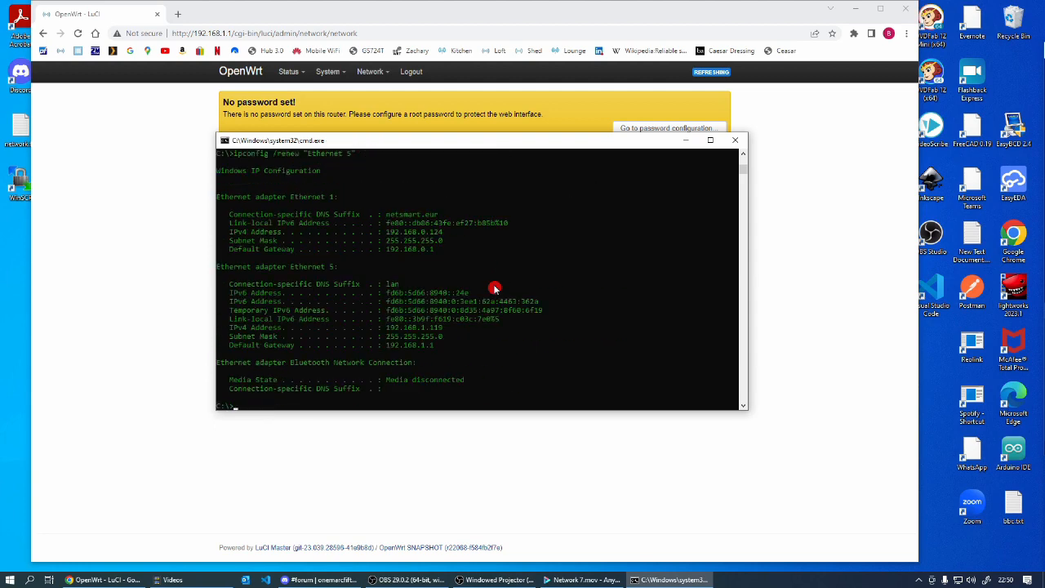
- Switch back to the router's web interface and examine the latest DHCP and link entries at the end of the system log
{"action": "left_click", "coordinate": [140, 161]}
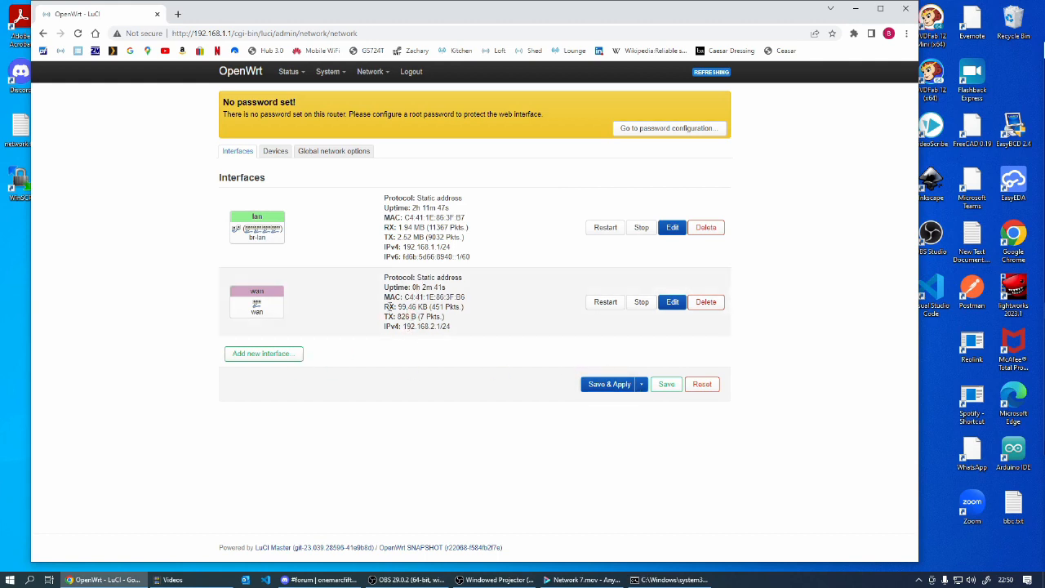
{"action": "mouse_move", "coordinate": [329, 73]}
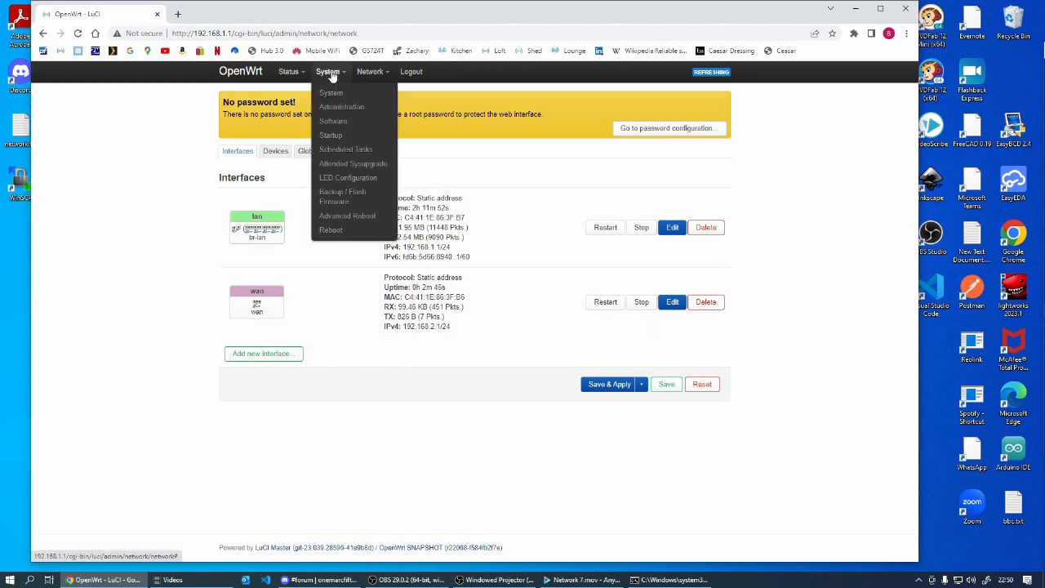
{"action": "mouse_move", "coordinate": [291, 73]}
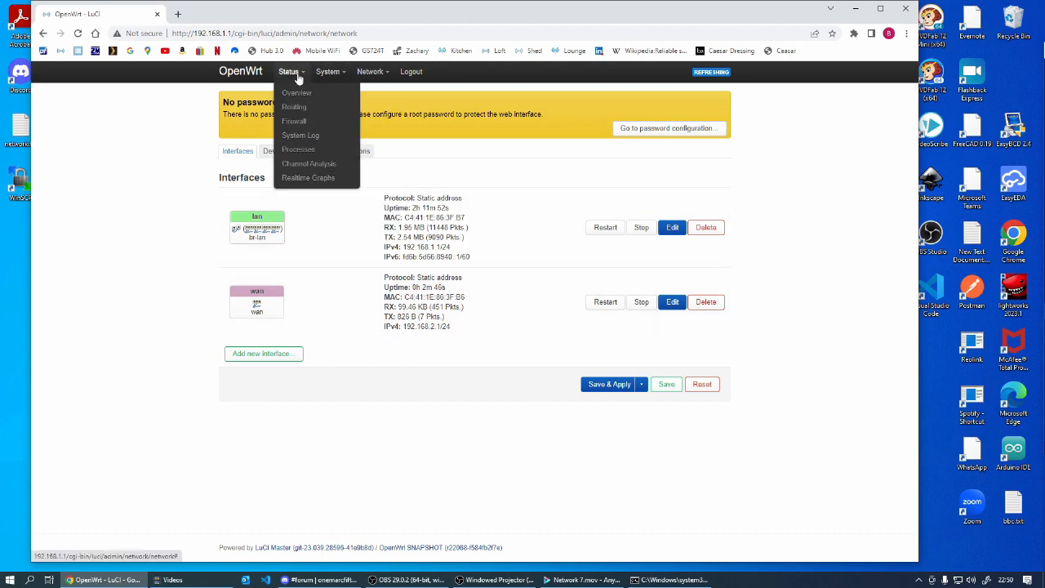
{"action": "left_click", "coordinate": [292, 140]}
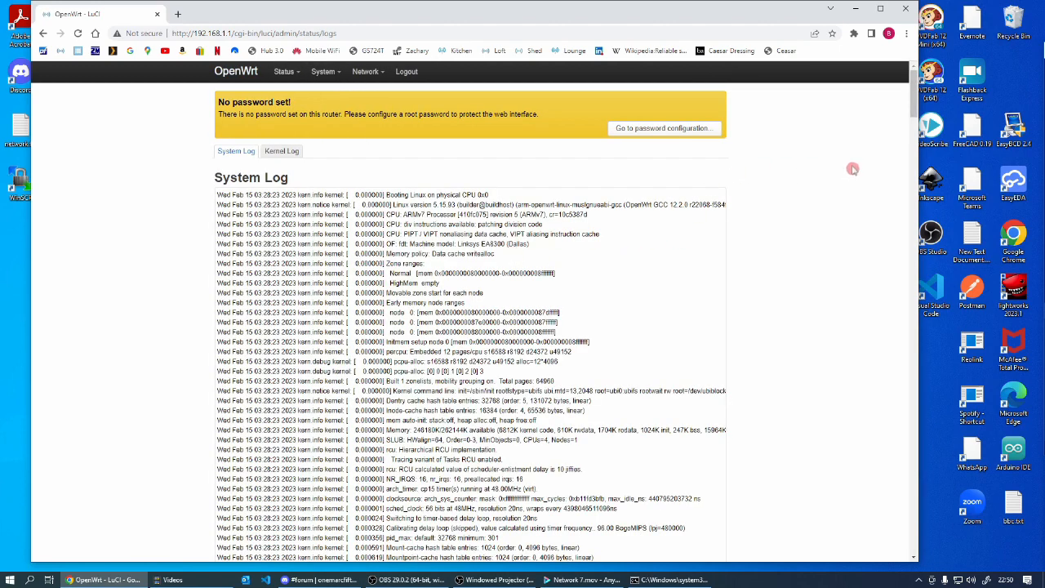
{"action": "left_click_drag", "start_coordinate": [912, 96], "coordinate": [906, 532]}
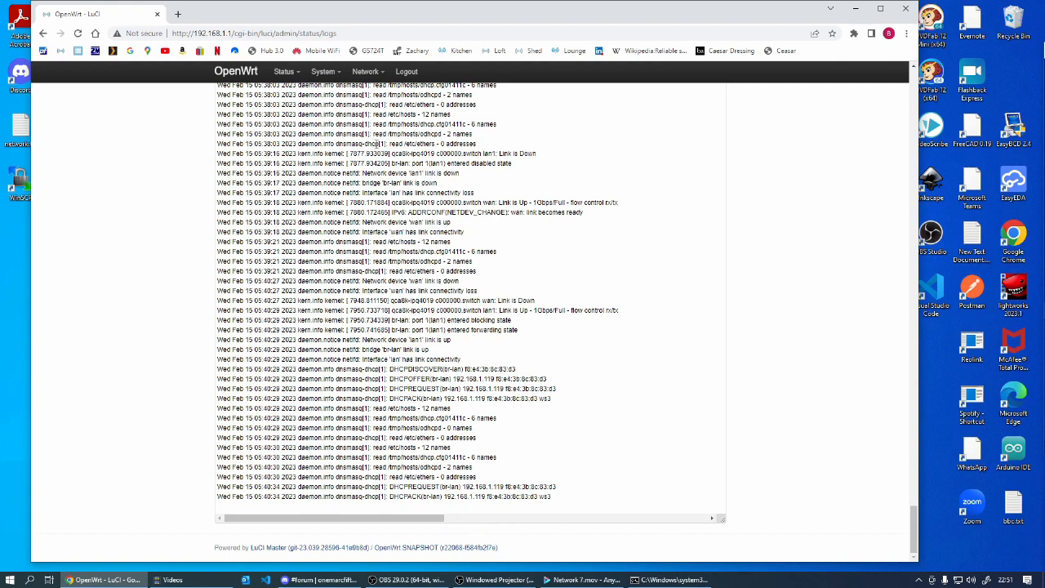
- Set the admin firewall zone's input policy to accept, save and apply the change, and check the zone list
{"action": "left_click", "coordinate": [365, 75]}
{"action": "left_click", "coordinate": [367, 163]}
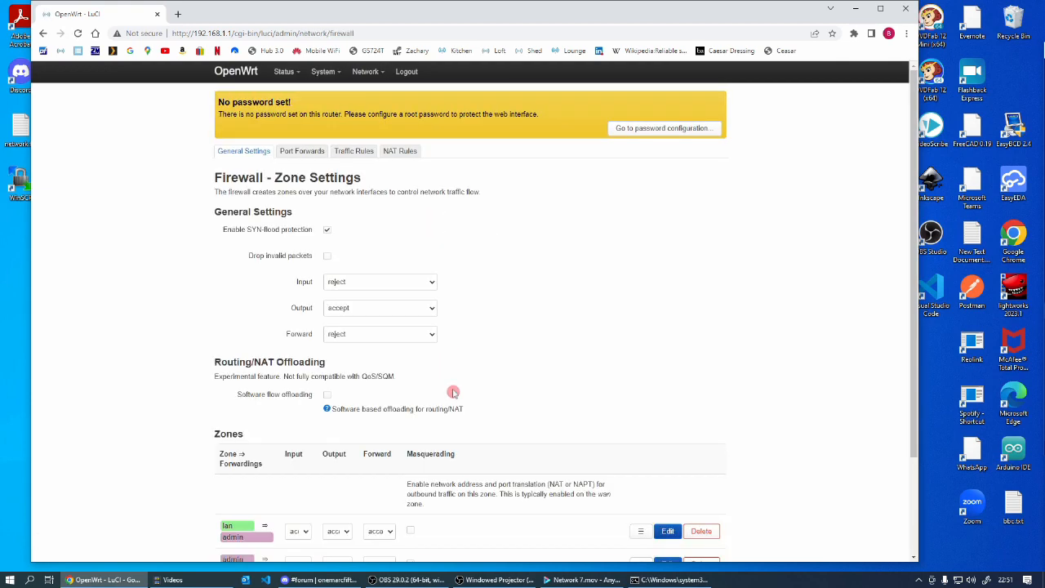
{"action": "scroll", "coordinate": [449, 391], "scroll_direction": "down", "scroll_amount": 1}
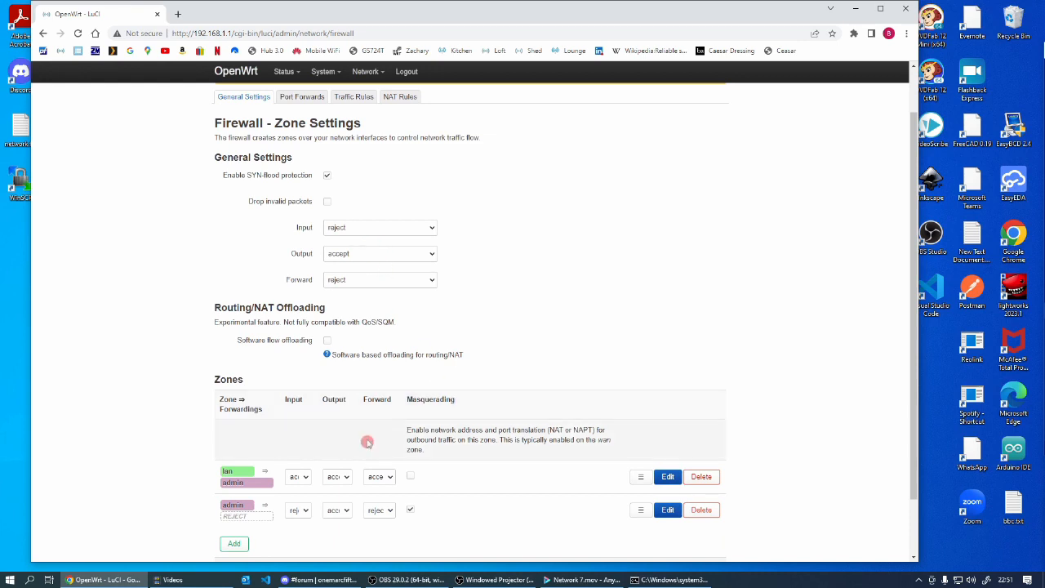
{"action": "scroll", "coordinate": [367, 440], "scroll_direction": "down", "scroll_amount": 1}
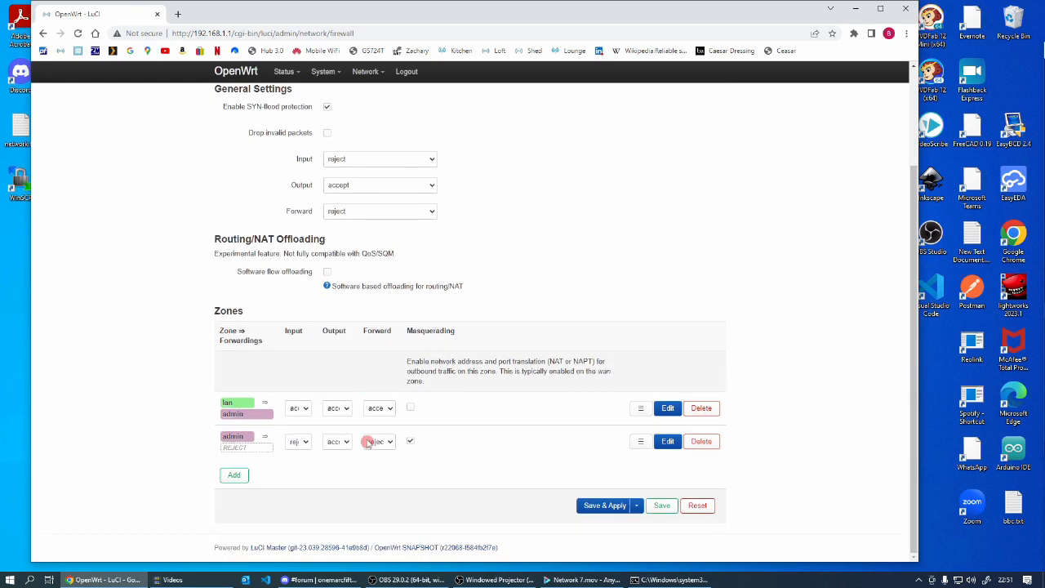
{"action": "left_click", "coordinate": [307, 443]}
{"action": "left_click", "coordinate": [665, 442]}
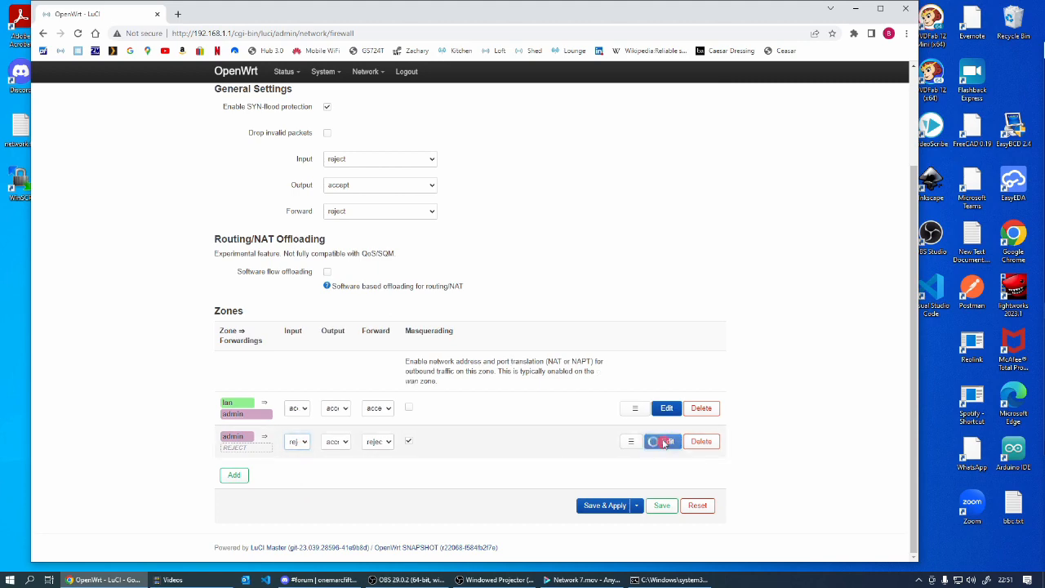
{"action": "left_click", "coordinate": [455, 214]}
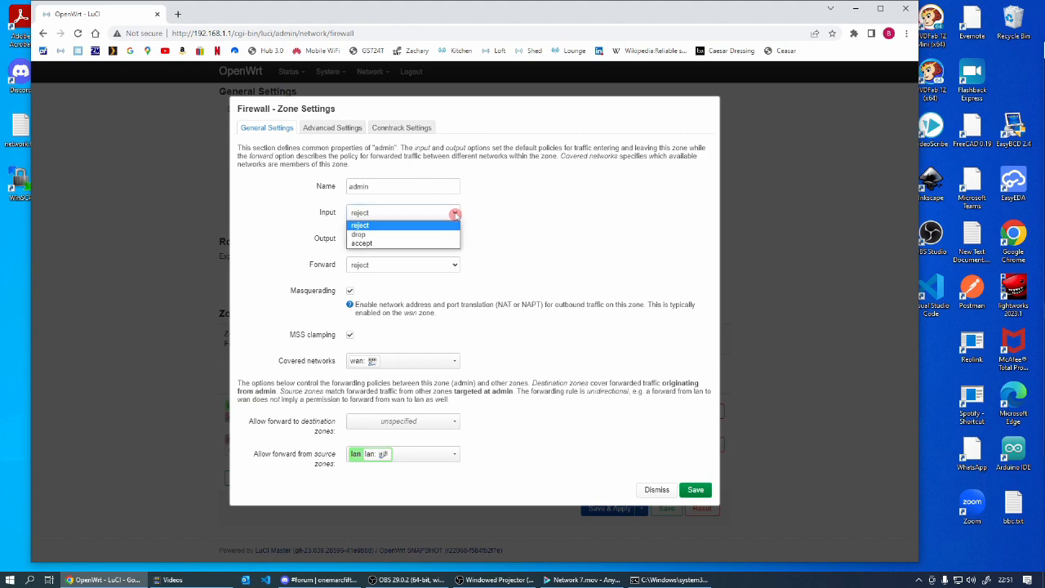
{"action": "left_click", "coordinate": [380, 243]}
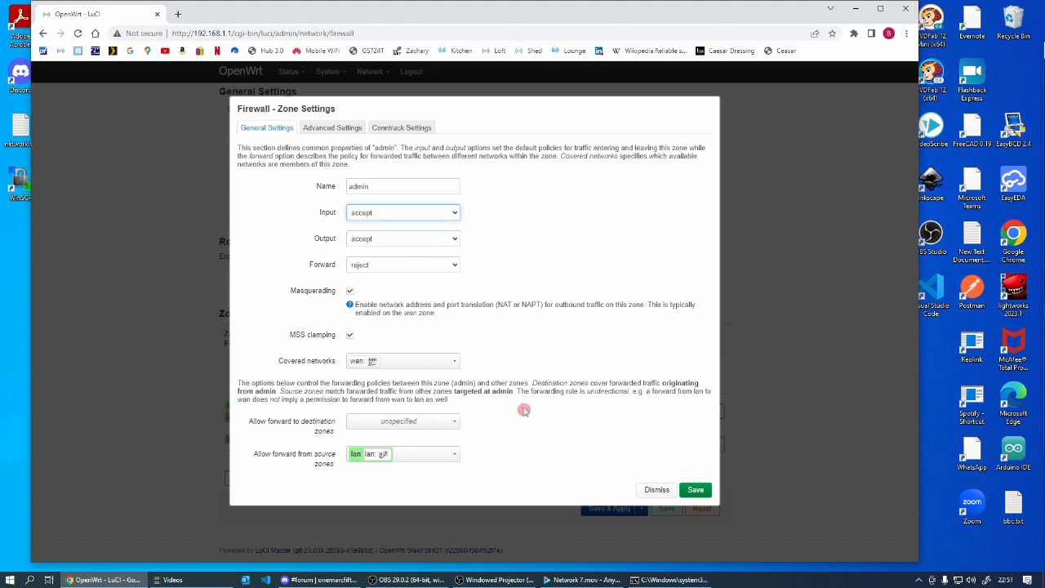
{"action": "left_click", "coordinate": [697, 490]}
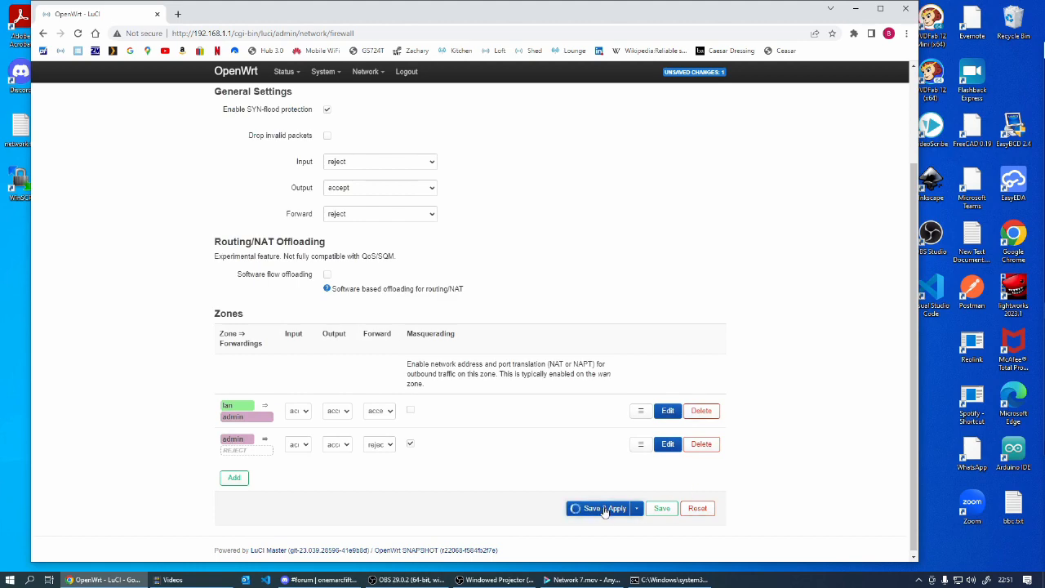
{"action": "left_click", "coordinate": [604, 508]}
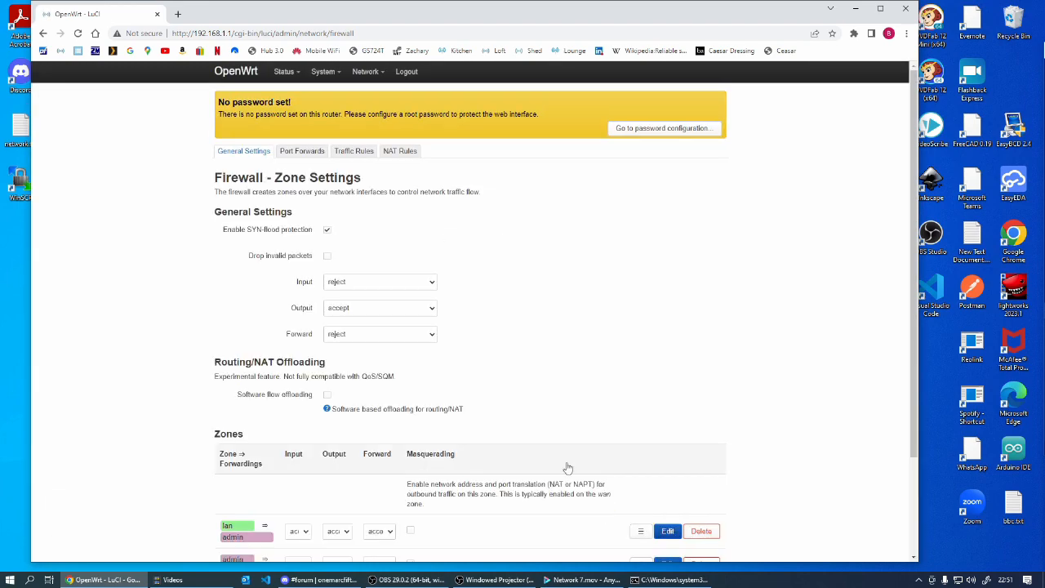
{"action": "scroll", "coordinate": [572, 473], "scroll_direction": "down", "scroll_amount": 3}
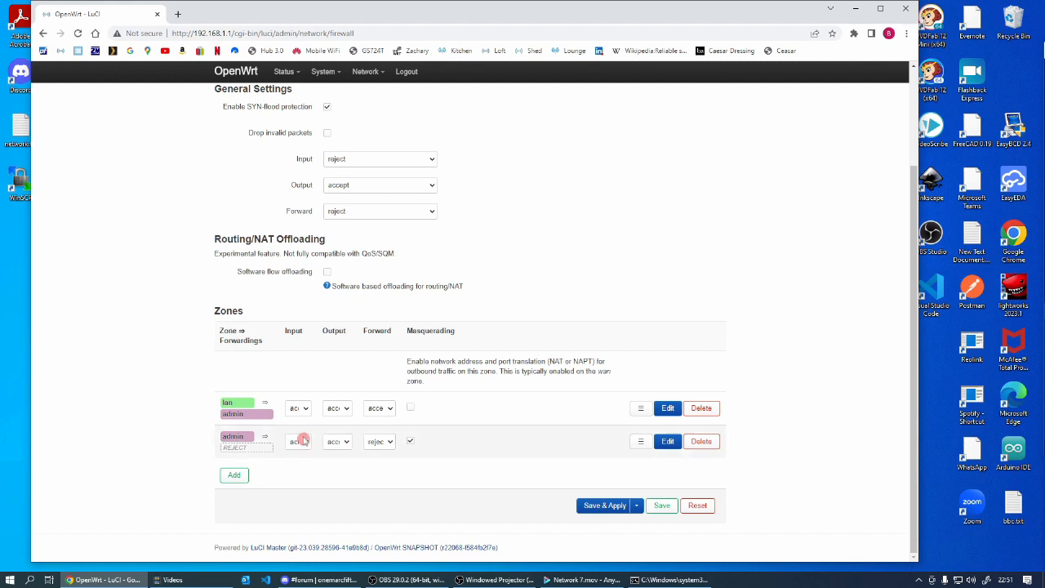
{"action": "scroll", "coordinate": [476, 307], "scroll_direction": "up", "scroll_amount": 1}
{"action": "scroll", "coordinate": [476, 307], "scroll_direction": "up", "scroll_amount": 3}
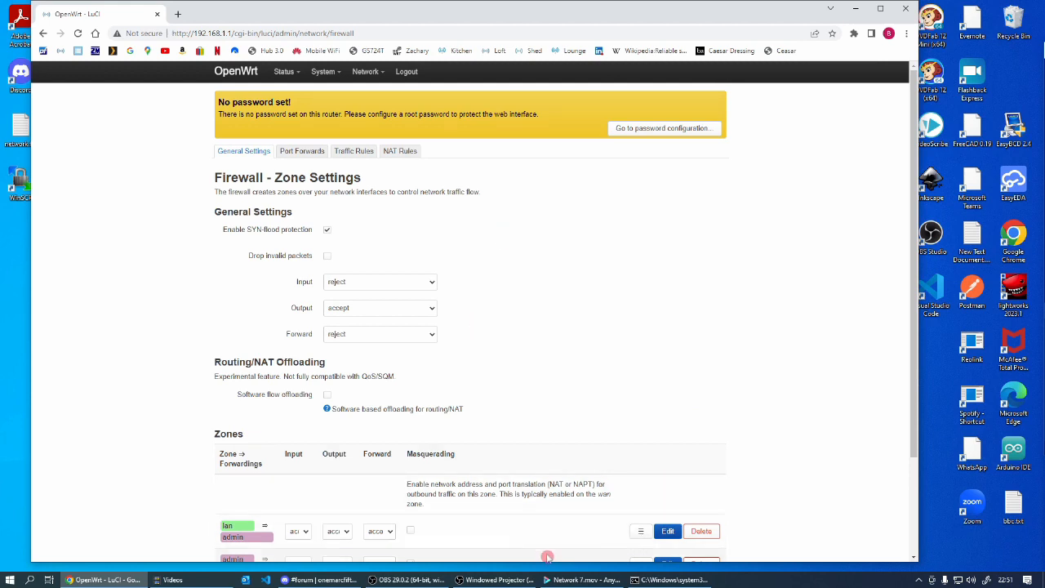
- Switch to the Command Prompt and run ipconfig to check the Ethernet 5 adapter's address
{"action": "left_click", "coordinate": [649, 581]}
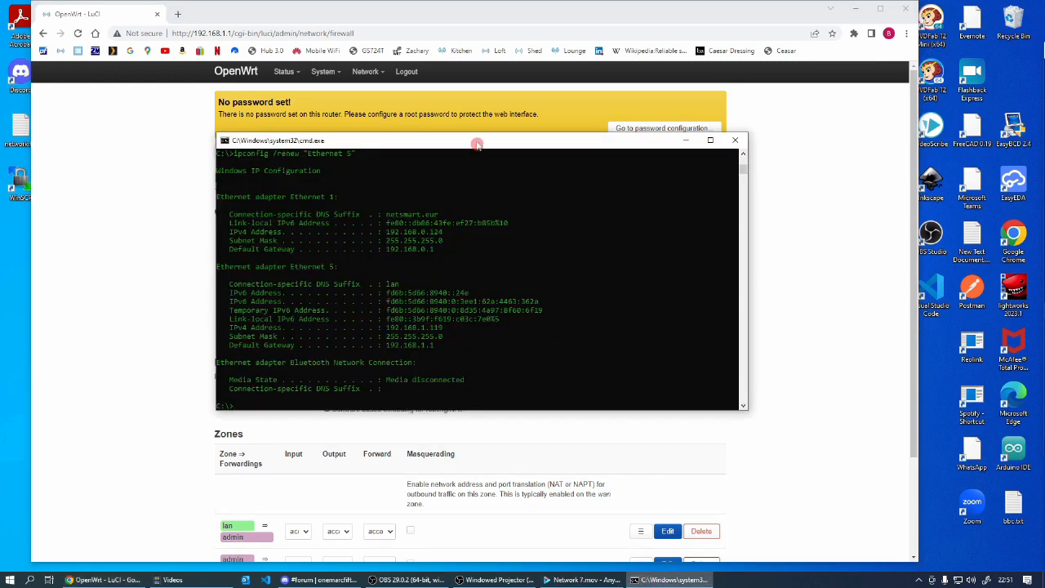
{"action": "key", "text": "Up"}
{"action": "key", "text": "Up"}
{"action": "key", "text": "Return"}
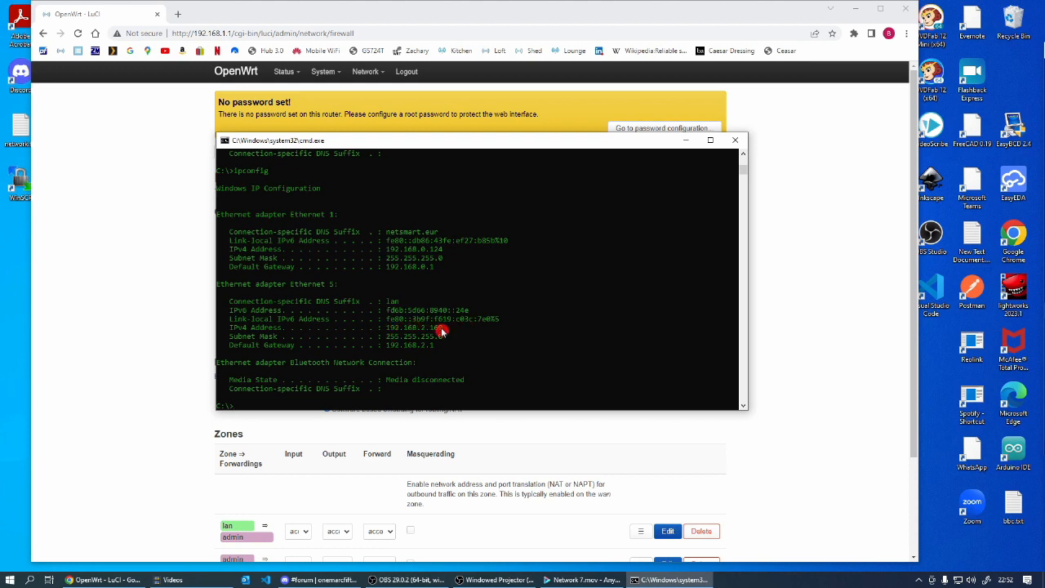
{"action": "left_click", "coordinate": [129, 322]}
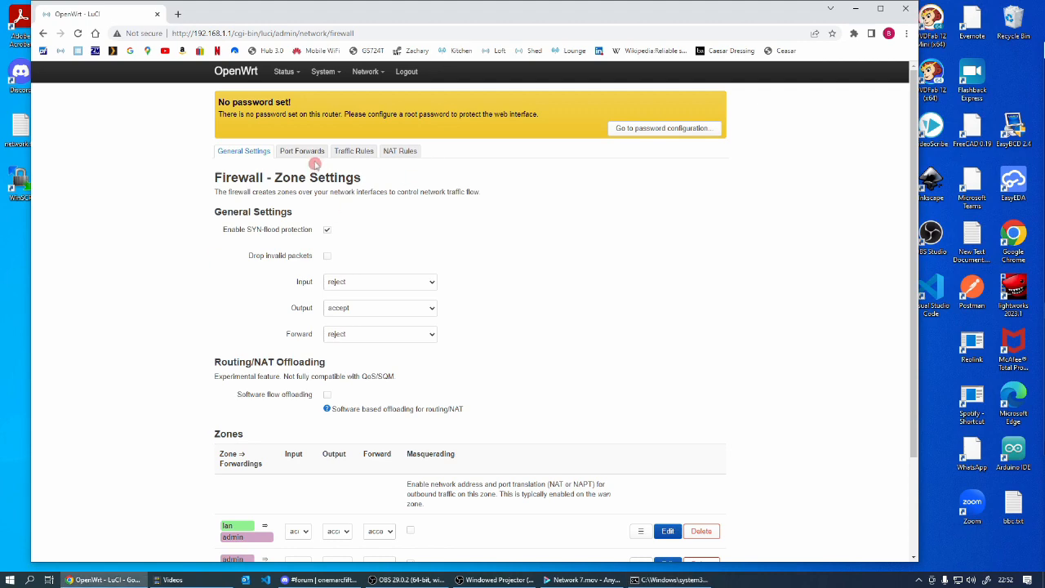
{"action": "left_click", "coordinate": [668, 579]}
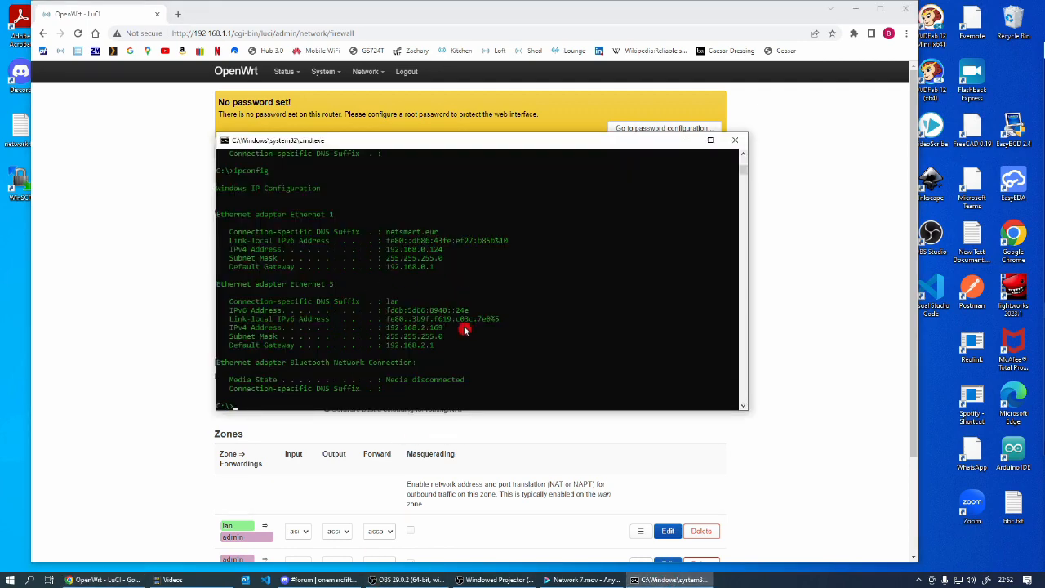
- Switch back to the browser and try to open the network interfaces page at 192.168.1.1
{"action": "left_click", "coordinate": [109, 352]}
{"action": "mouse_move", "coordinate": [367, 72]}
{"action": "left_click", "coordinate": [376, 94]}
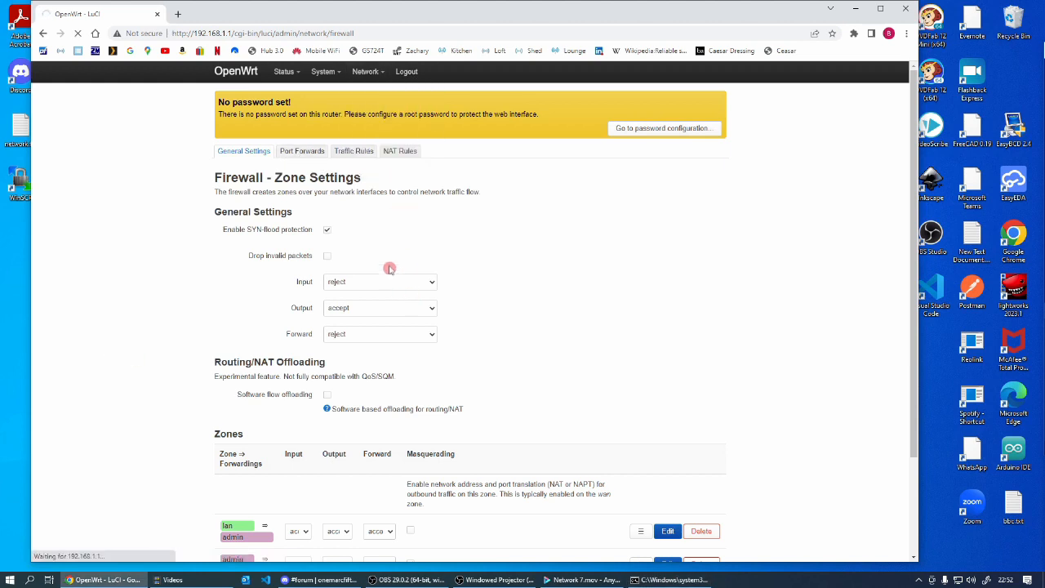
{"action": "mouse_move", "coordinate": [373, 76]}
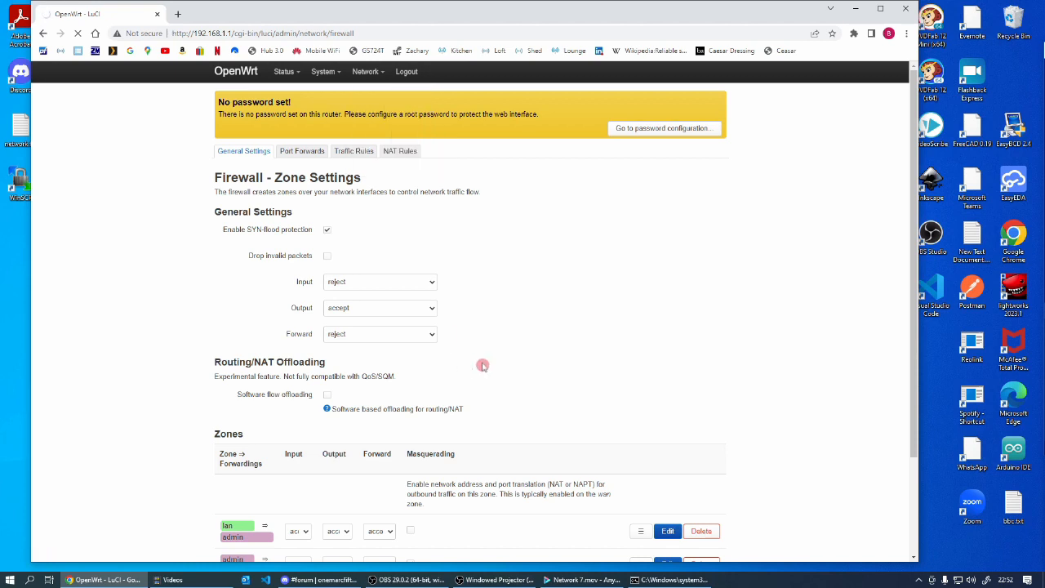
- Load the router's web interface at 192.168.2.1 instead and log in as root with a blank password
{"action": "left_click", "coordinate": [220, 33]}
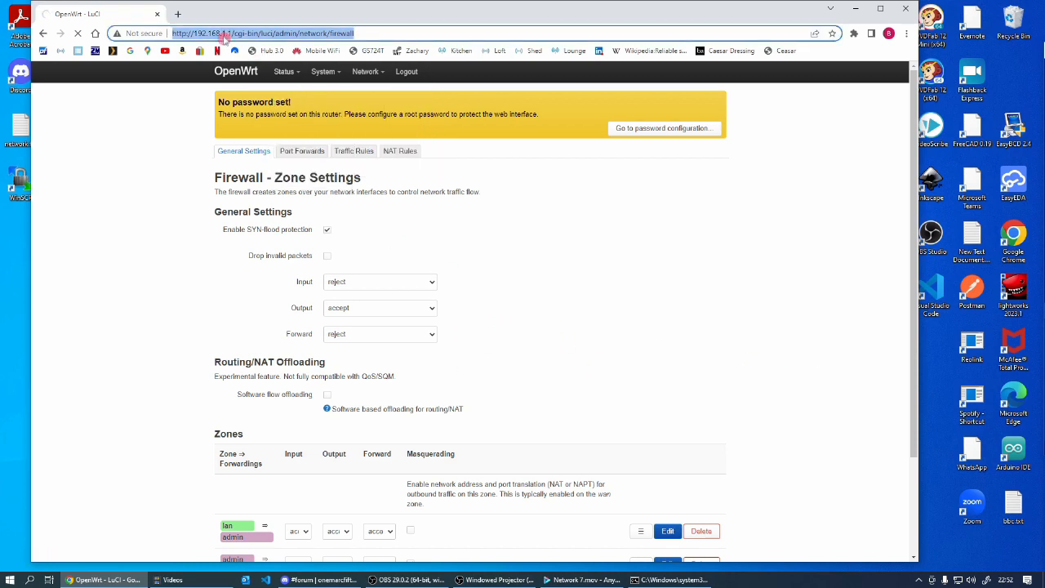
{"action": "left_click", "coordinate": [222, 33]}
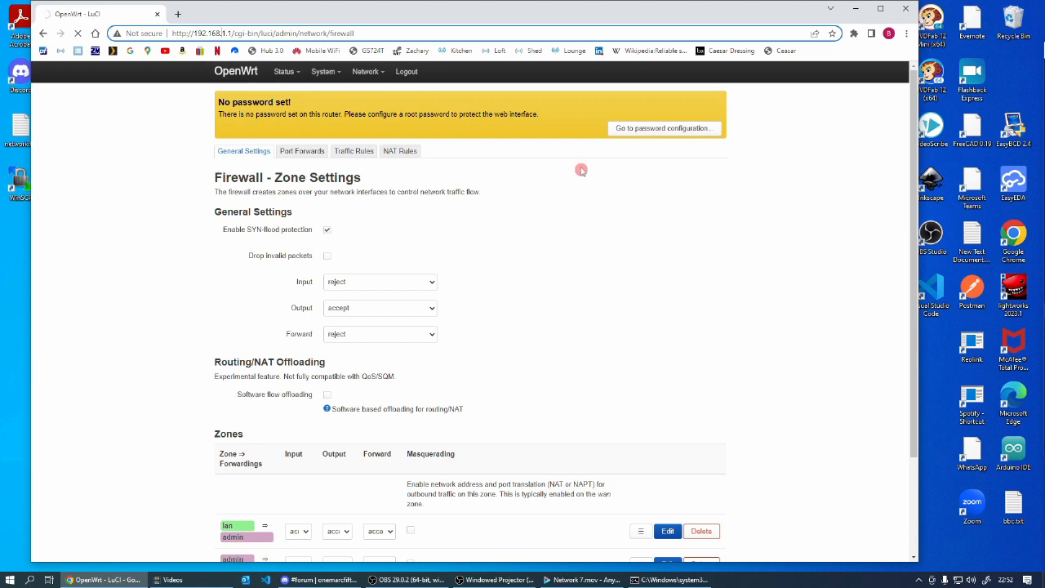
{"action": "key", "text": "Delete"}
{"action": "type", "text": "2"}
{"action": "key", "text": "Return"}
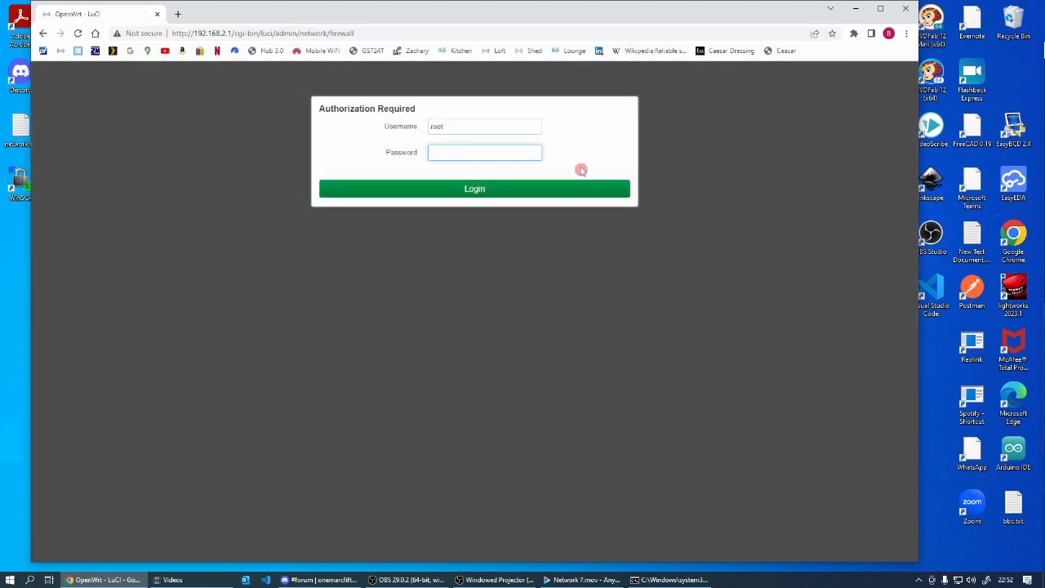
{"action": "left_click", "coordinate": [466, 186]}
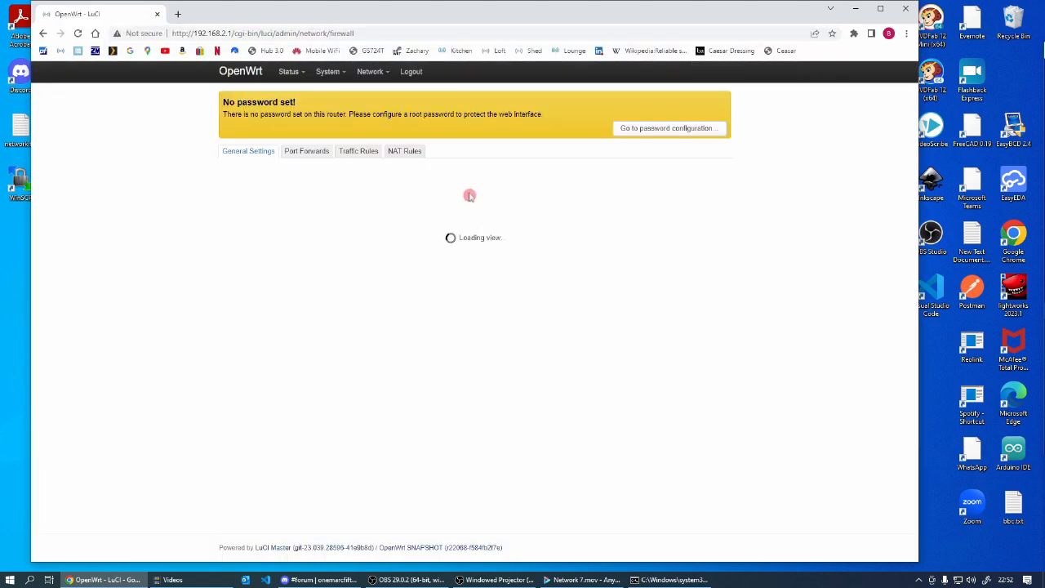
- Delete the lan interface from the network interfaces and save and apply the change
{"action": "mouse_move", "coordinate": [324, 72]}
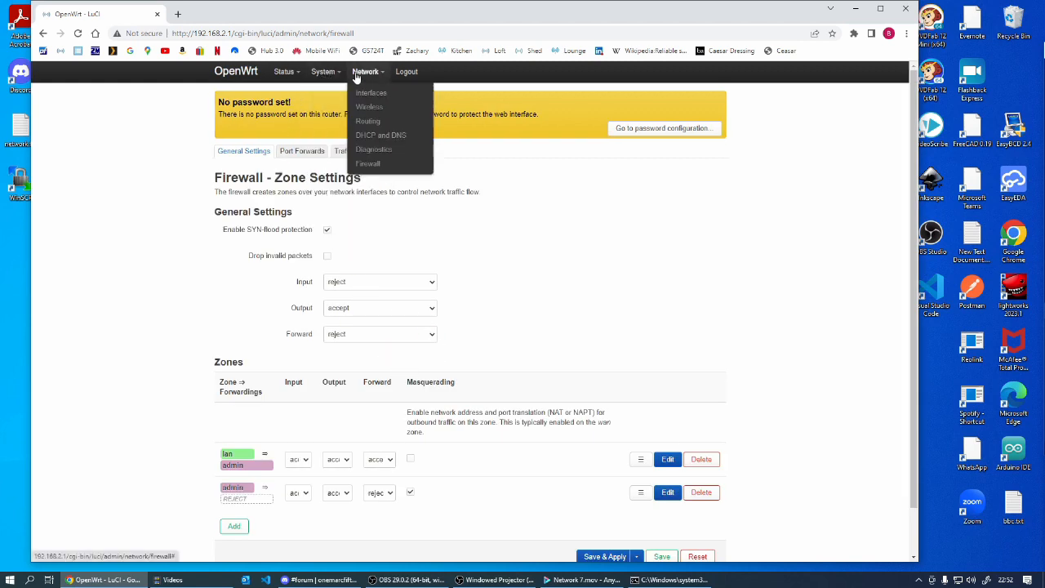
{"action": "left_click", "coordinate": [369, 95]}
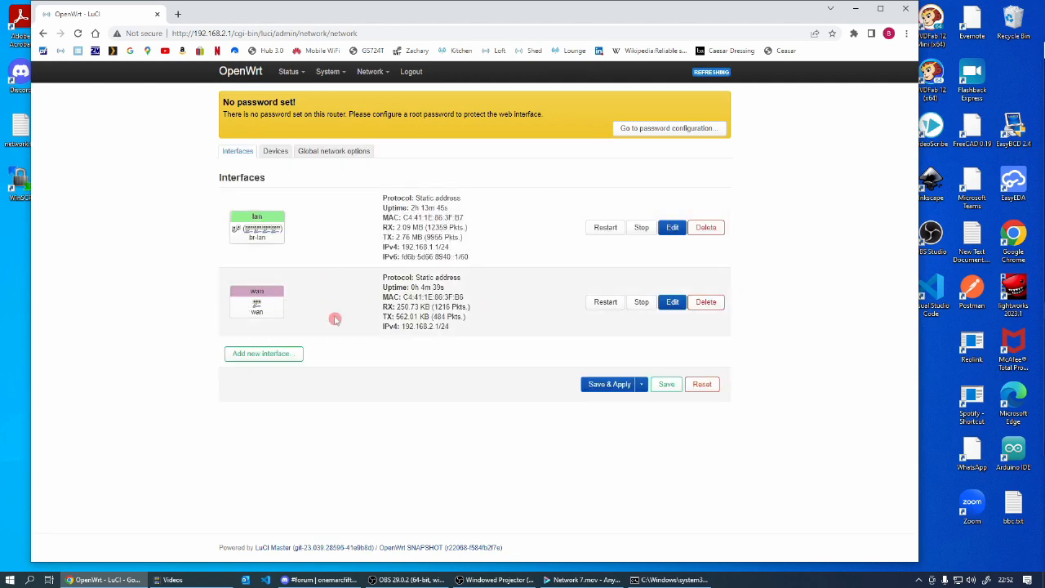
{"action": "left_click", "coordinate": [707, 229]}
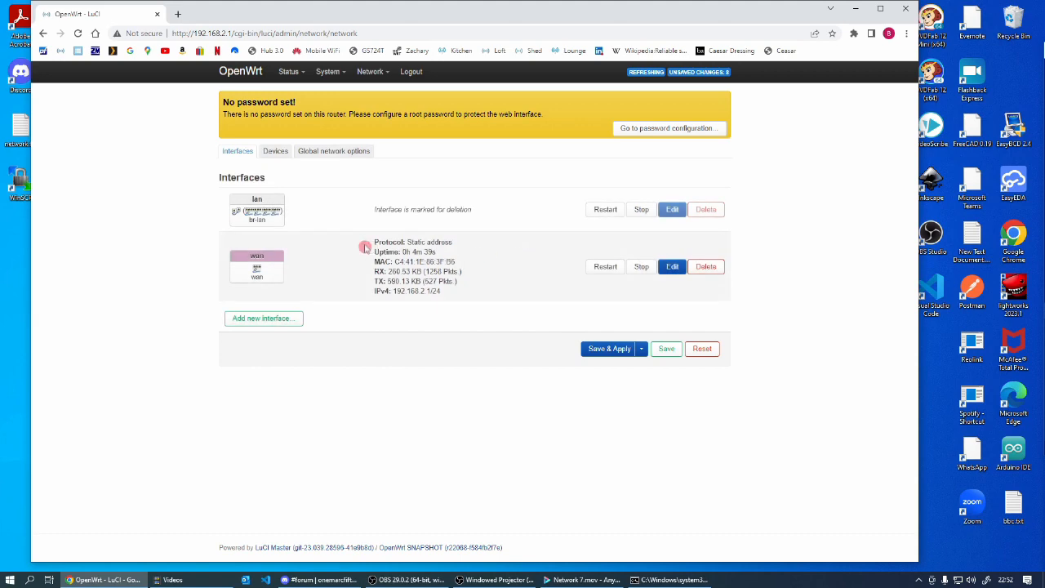
{"action": "left_click", "coordinate": [611, 348]}
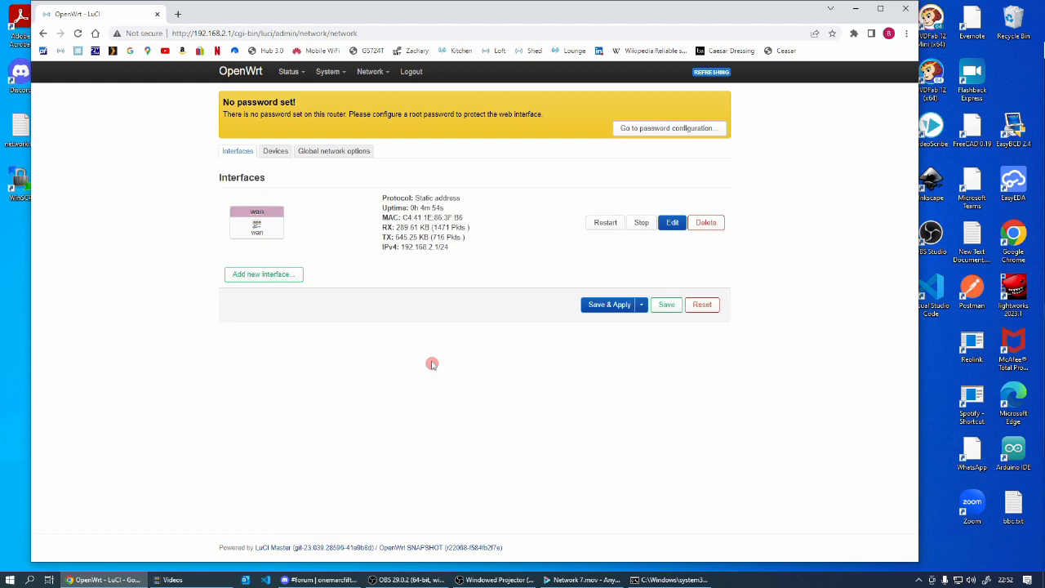
- Unconfigure the br-lan bridge device, save and apply the change, and return to the interfaces list
{"action": "left_click", "coordinate": [275, 151]}
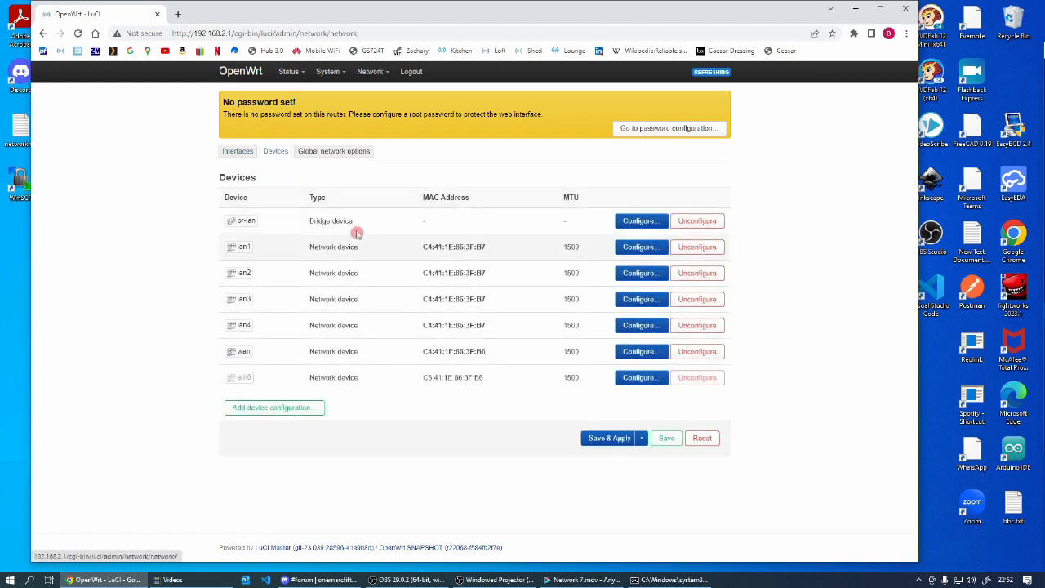
{"action": "left_click", "coordinate": [699, 222]}
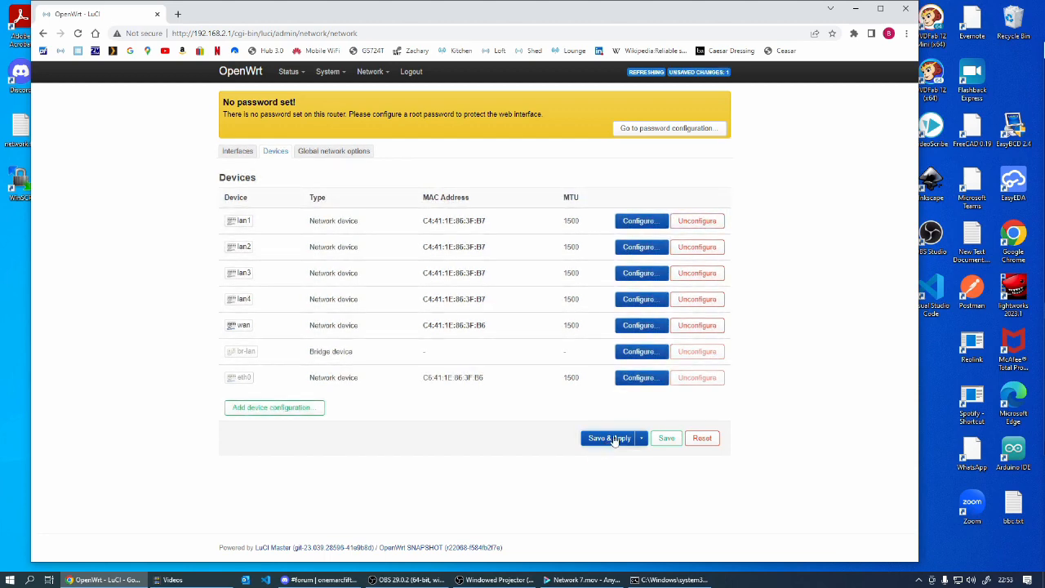
{"action": "left_click", "coordinate": [614, 439]}
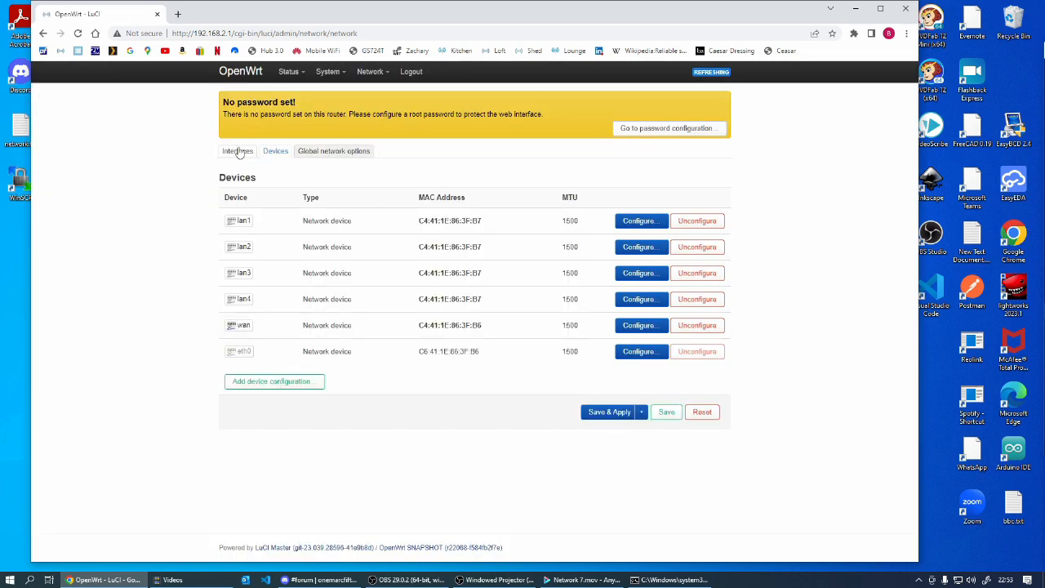
{"action": "left_click", "coordinate": [239, 151]}
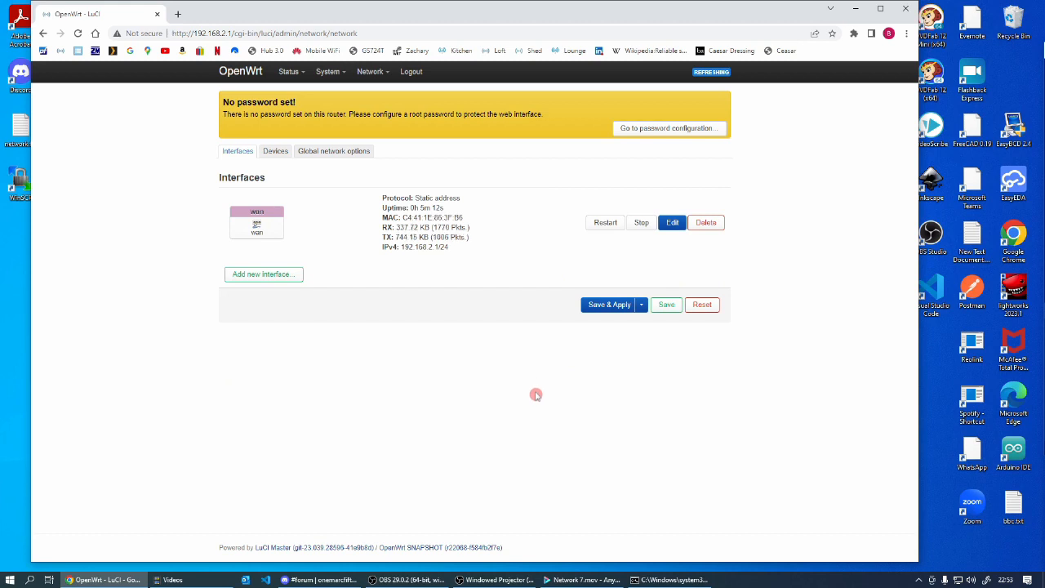
- Switch to the command prompt and renew the IP lease of the "Ethernet 5" adapter with ipconfig
{"action": "left_click", "coordinate": [663, 579]}
{"action": "key", "text": "Up"}
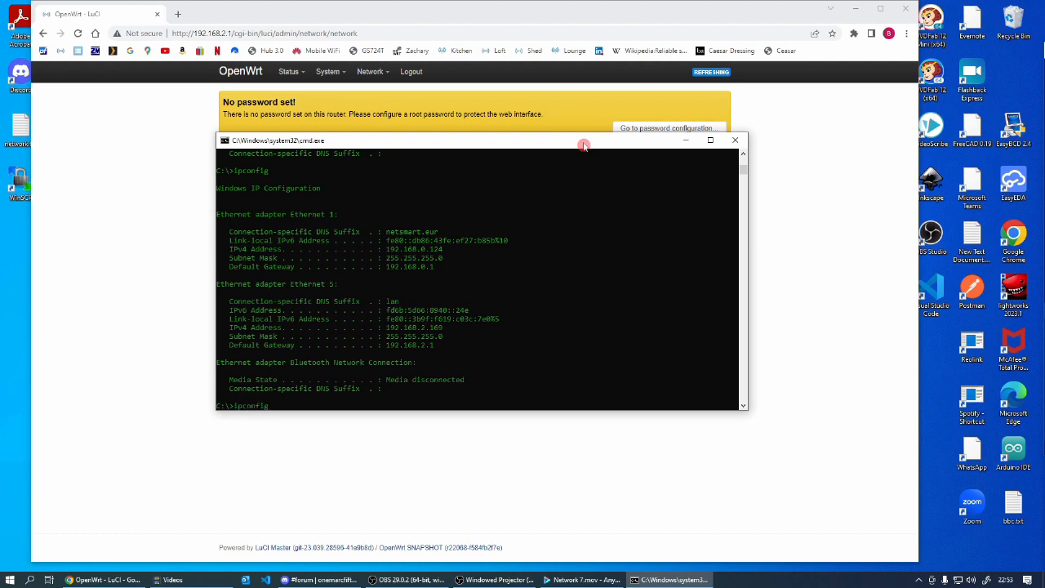
{"action": "key", "text": "Up"}
{"action": "key", "text": "Up"}
{"action": "key", "text": "Up"}
{"action": "key", "text": "Return"}
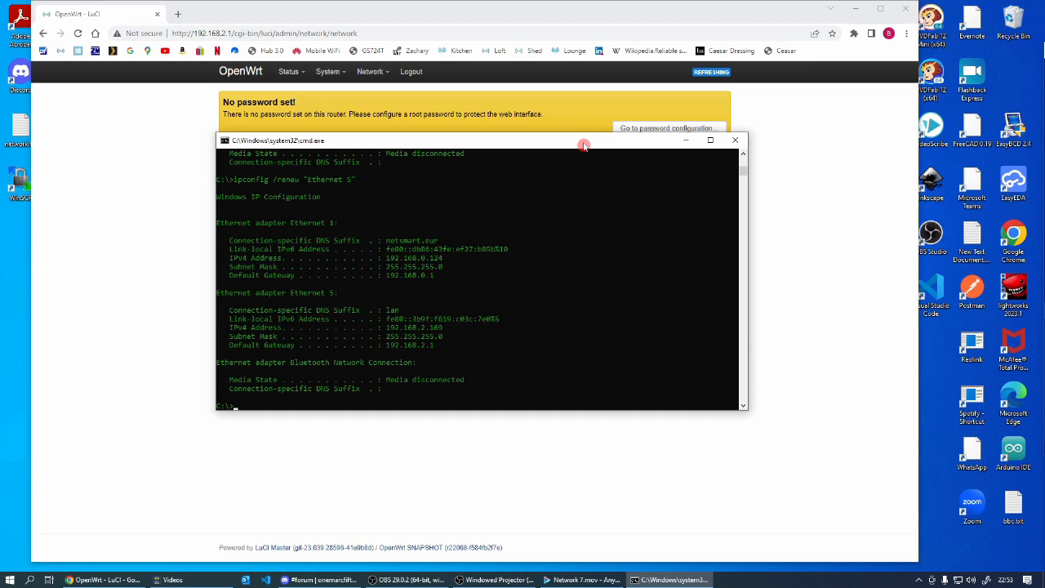
- Back in the browser, set the wan interface's IPv4 address to 192.168.1.1, save it, and apply and keep the settings
{"action": "left_click", "coordinate": [140, 249]}
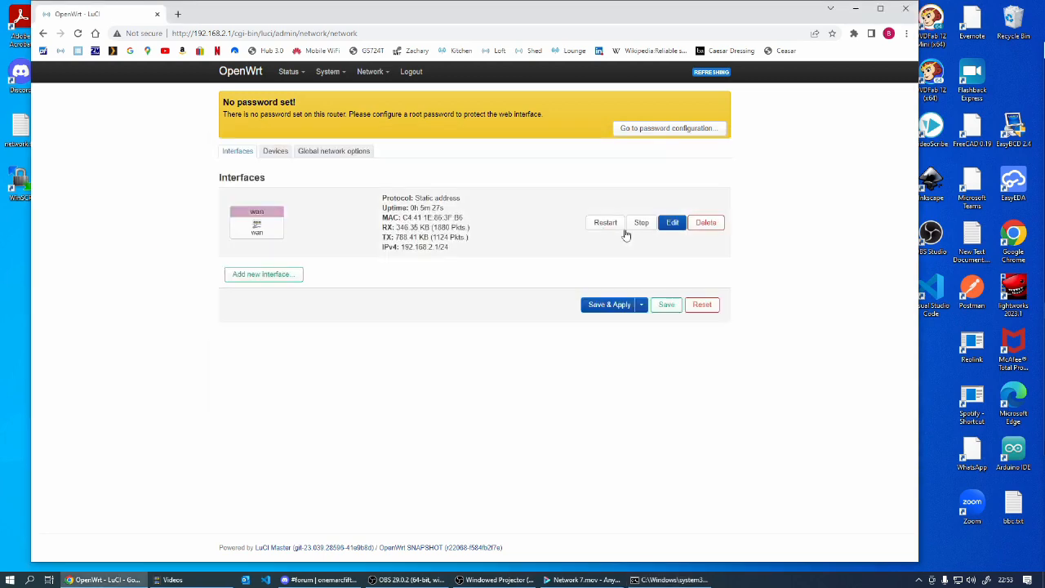
{"action": "left_click", "coordinate": [673, 223]}
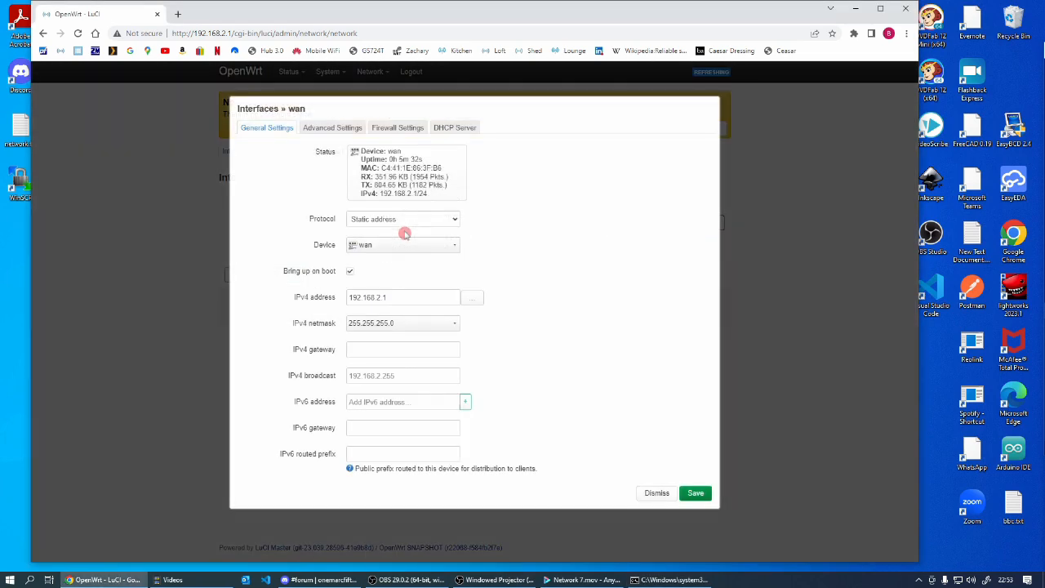
{"action": "left_click", "coordinate": [378, 297]}
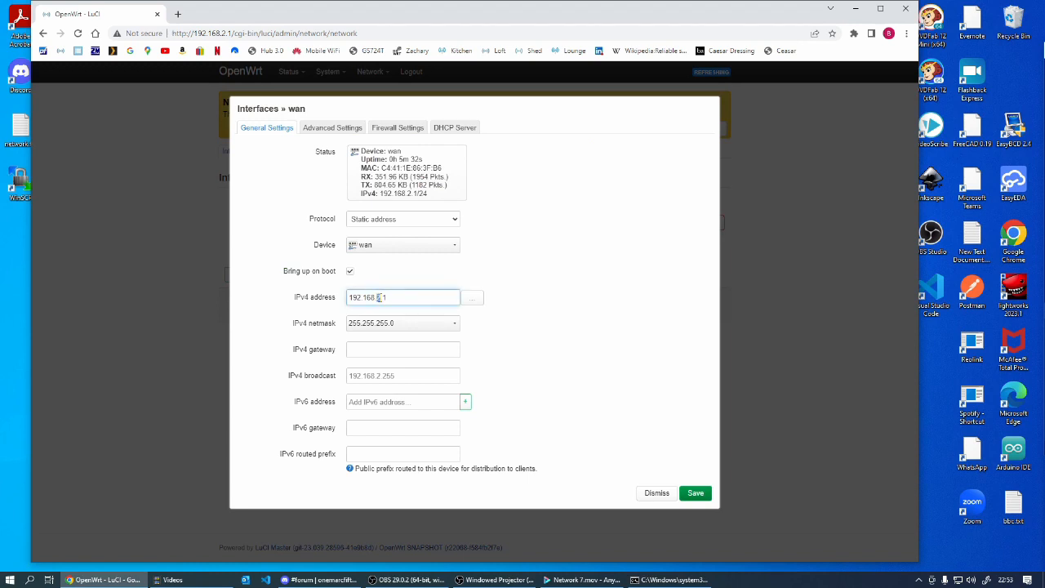
{"action": "left_click", "coordinate": [696, 494]}
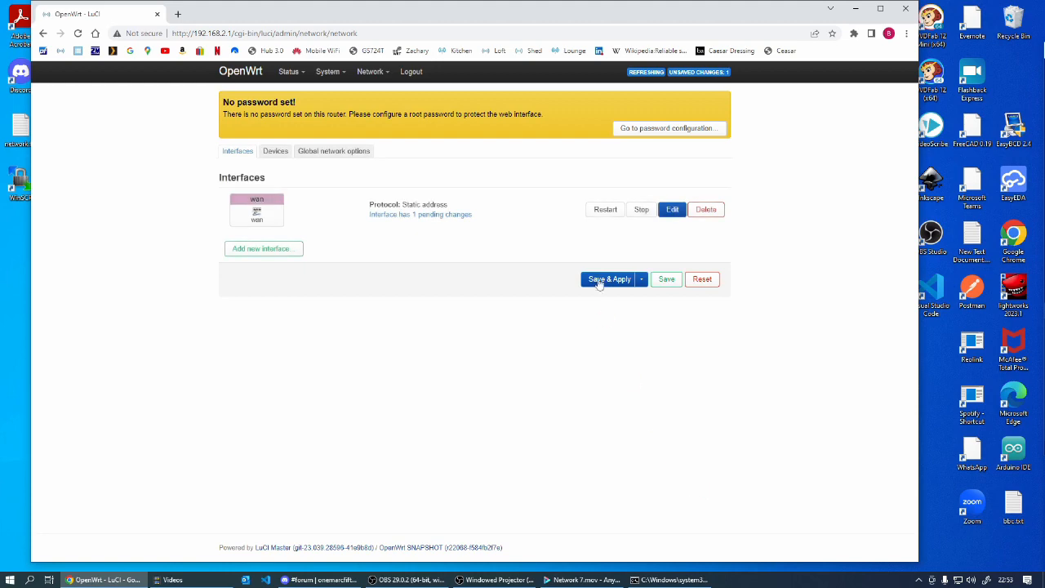
{"action": "left_click", "coordinate": [605, 280]}
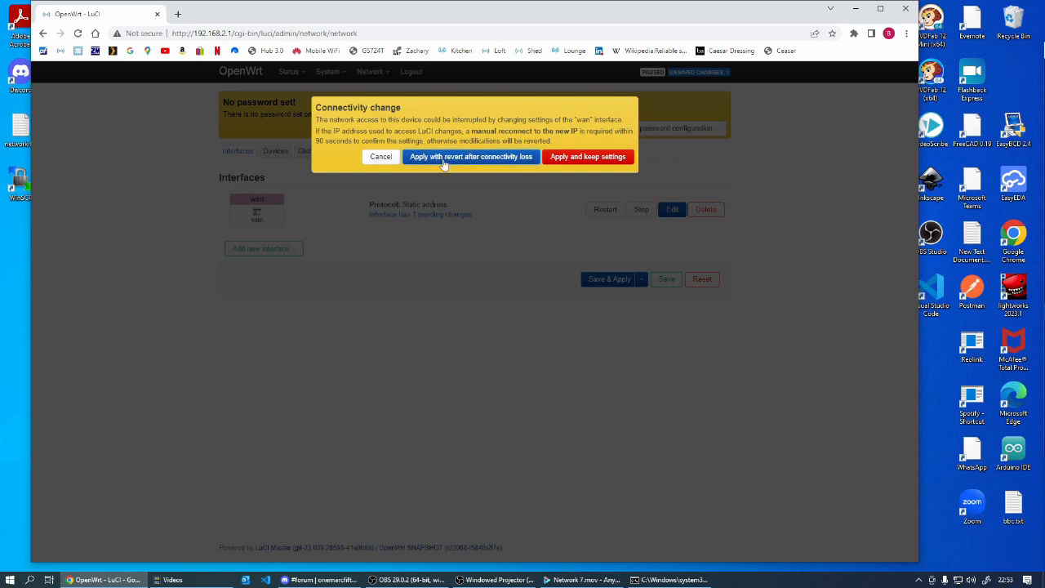
{"action": "left_click", "coordinate": [590, 156]}
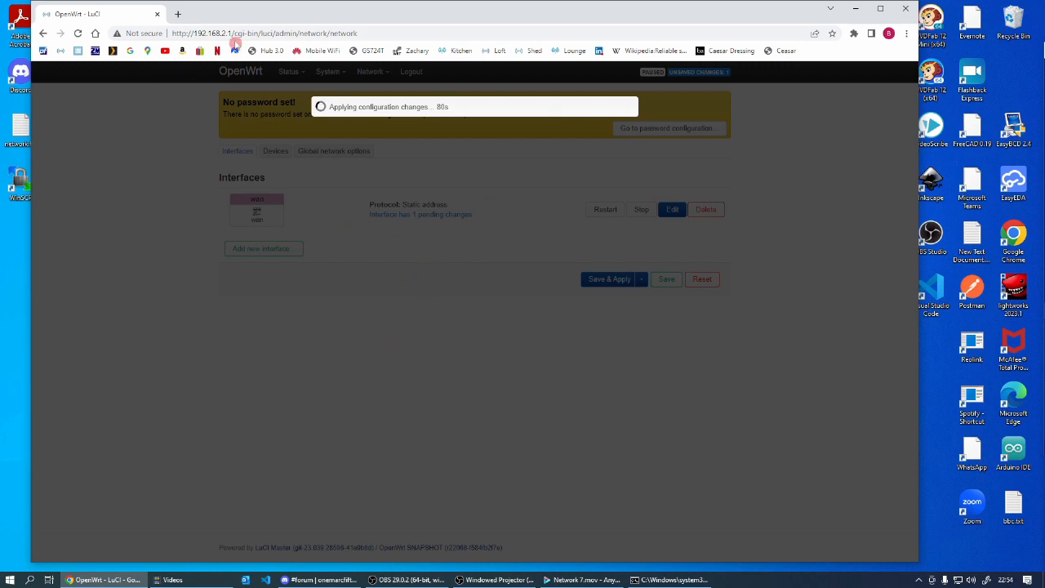
- Load the router's network interfaces page at the new address 192.168.1.1
{"action": "left_click", "coordinate": [222, 34]}
{"action": "left_click", "coordinate": [222, 33]}
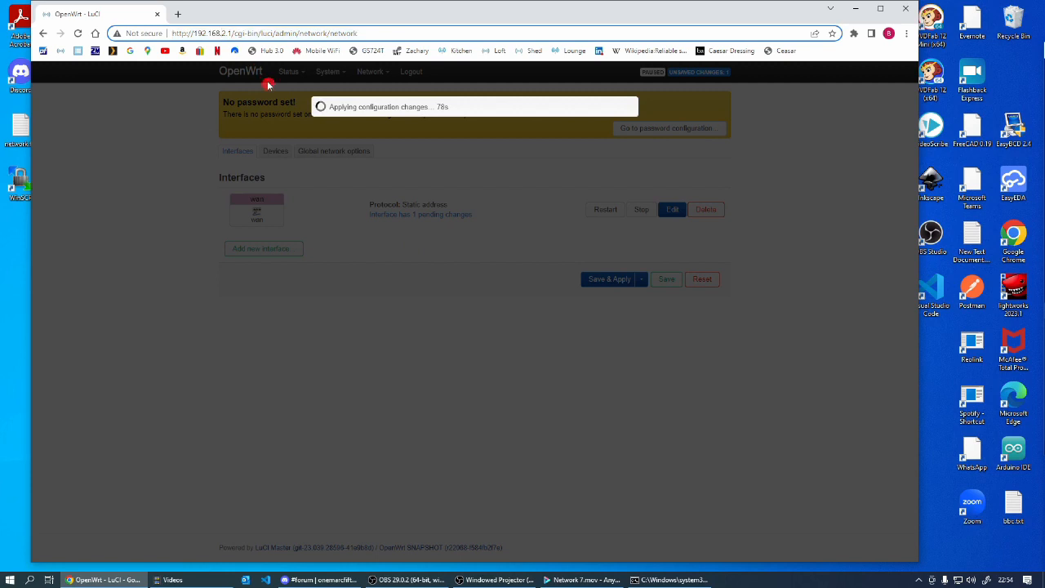
{"action": "key", "text": "Delete"}
{"action": "type", "text": "1"}
{"action": "key", "text": "Return"}
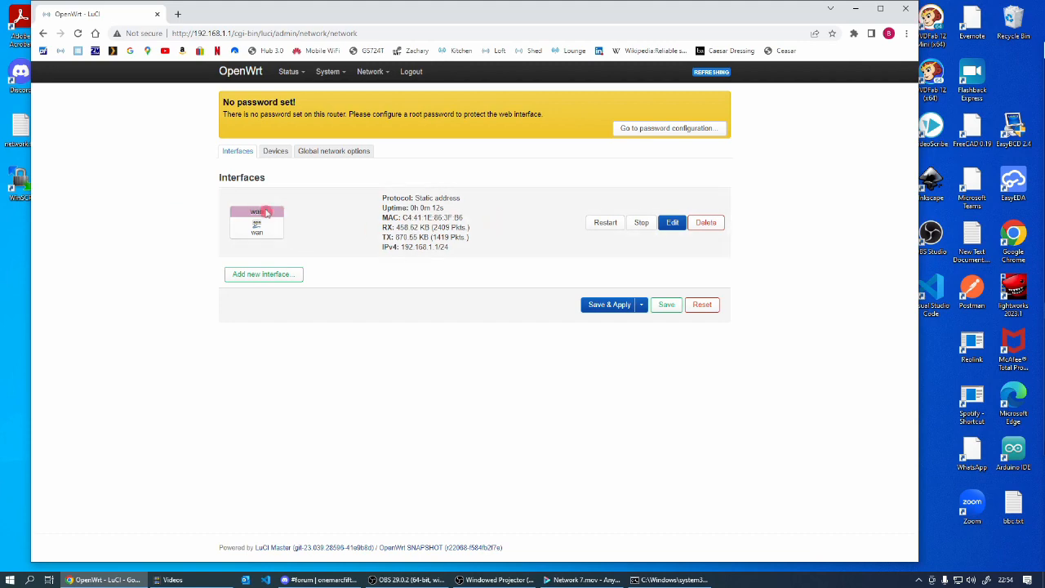
- Shift the browser window aside, examine the network devices list, and return to the interfaces list
{"action": "left_click_drag", "start_coordinate": [571, 15], "coordinate": [637, 18]}
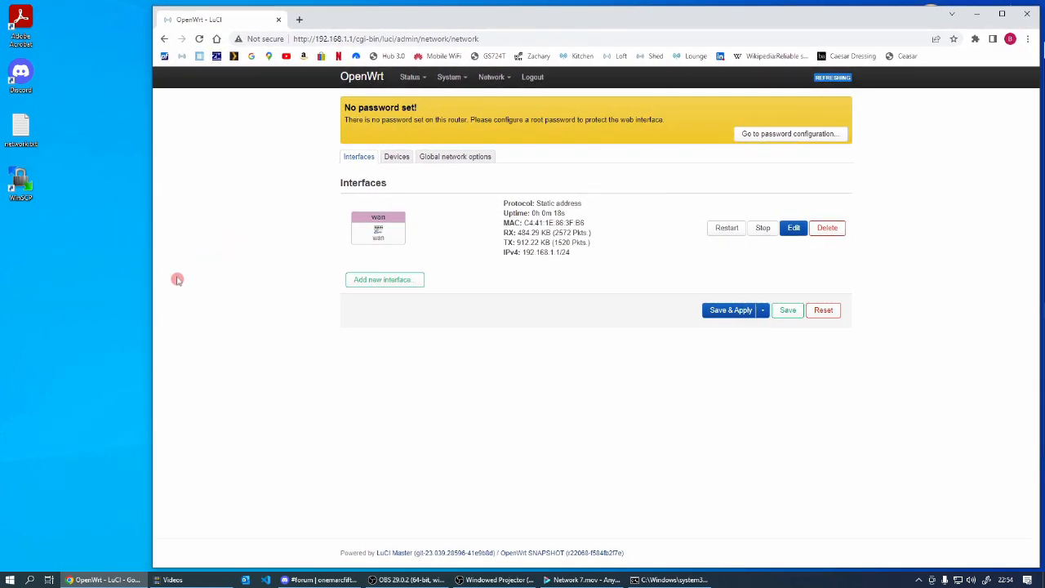
{"action": "left_click_drag", "start_coordinate": [152, 289], "coordinate": [153, 289]}
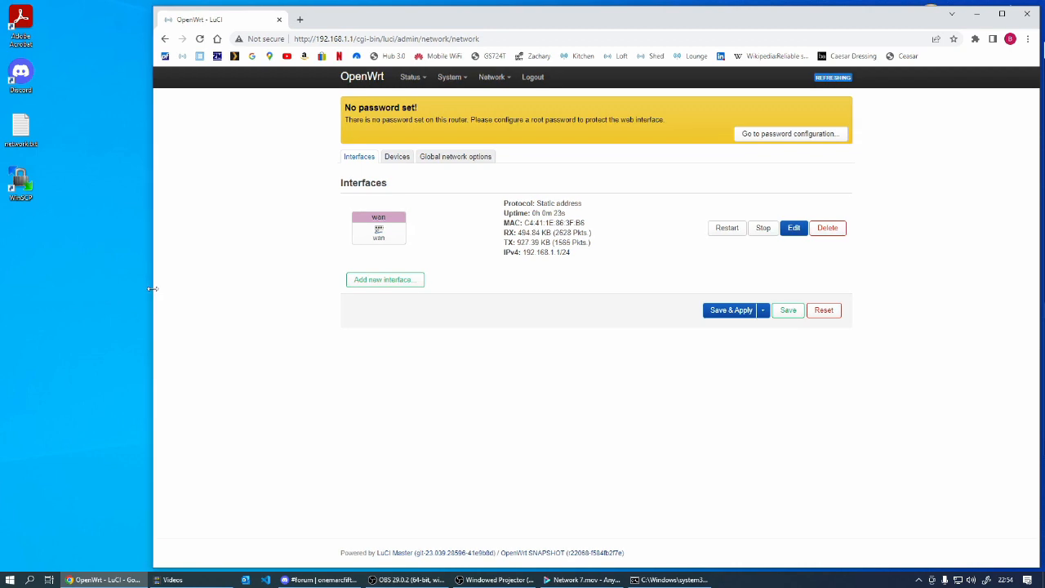
{"action": "left_click", "coordinate": [398, 156]}
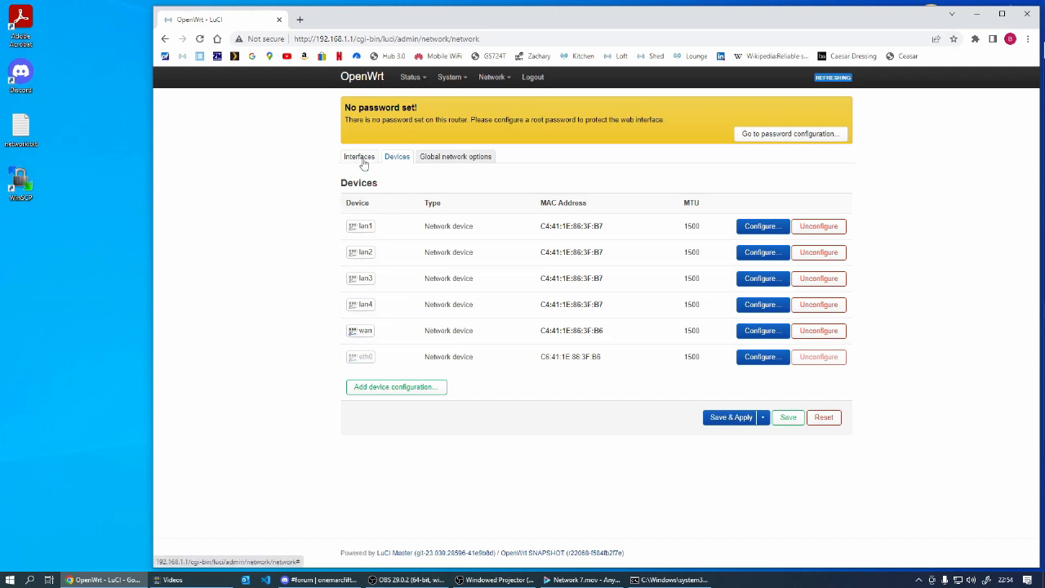
{"action": "left_click", "coordinate": [363, 159]}
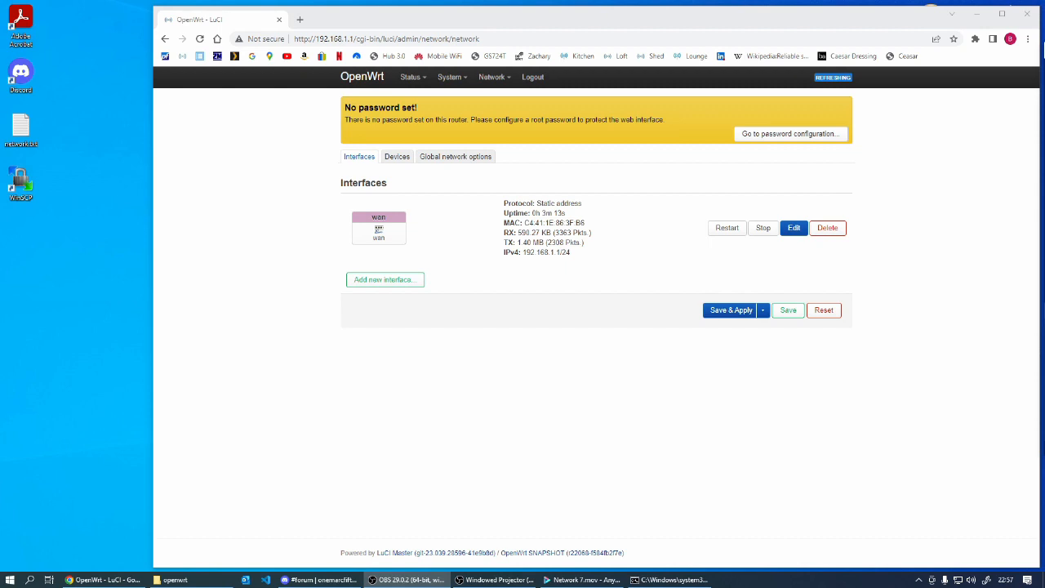
- Bring the openwrt folder window into view, open backup-OpenWrt-2023-02-10 (2).tar.gz as an archive and browse to etc\config
{"action": "left_click_drag", "start_coordinate": [1044, 100], "coordinate": [568, 80]}
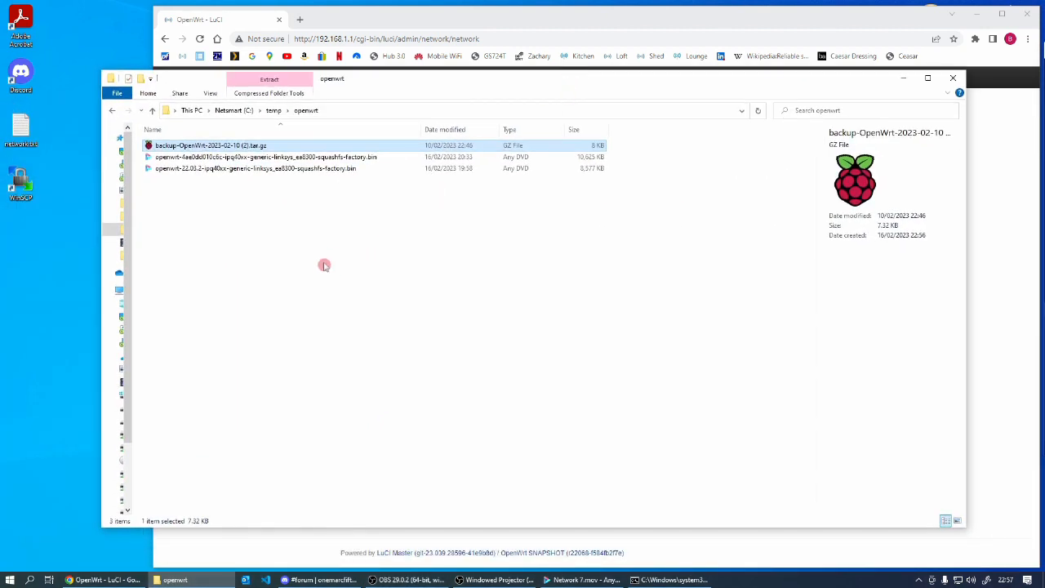
{"action": "right_click", "coordinate": [208, 146]}
{"action": "mouse_move", "coordinate": [271, 179]}
{"action": "left_click", "coordinate": [377, 178]}
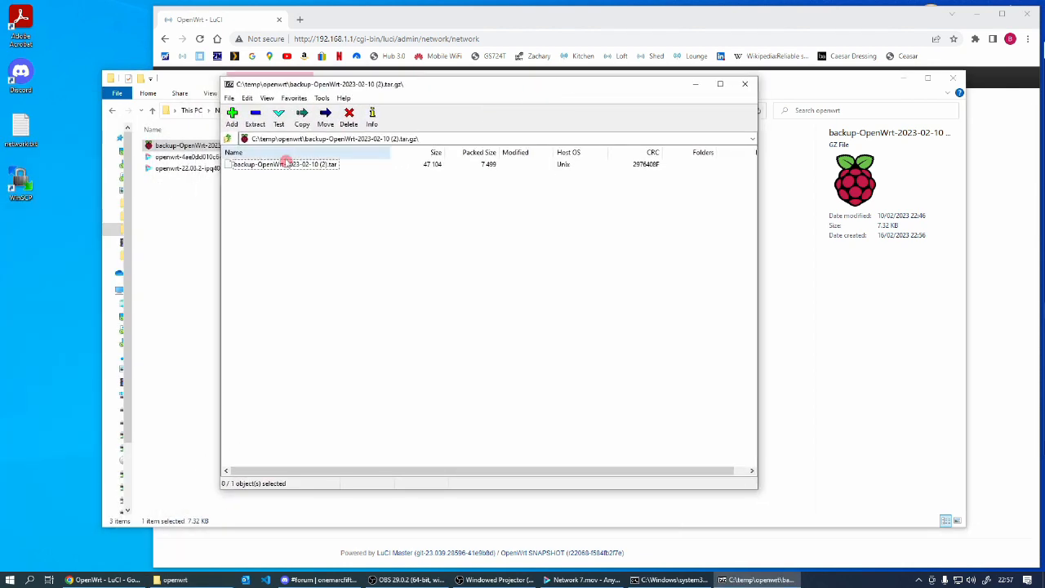
{"action": "double_click", "coordinate": [263, 166]}
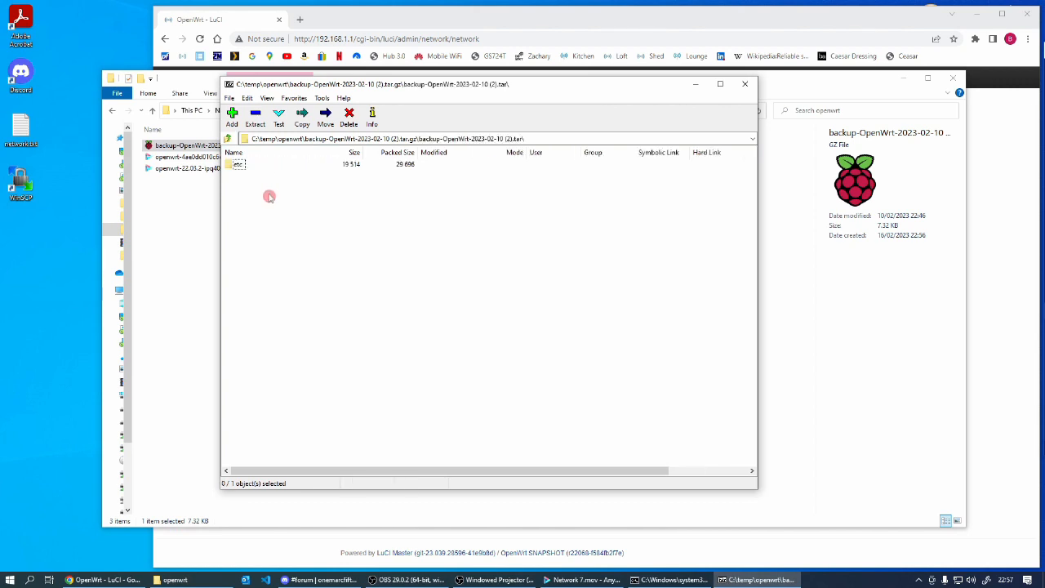
{"action": "double_click", "coordinate": [236, 165]}
{"action": "double_click", "coordinate": [240, 165]}
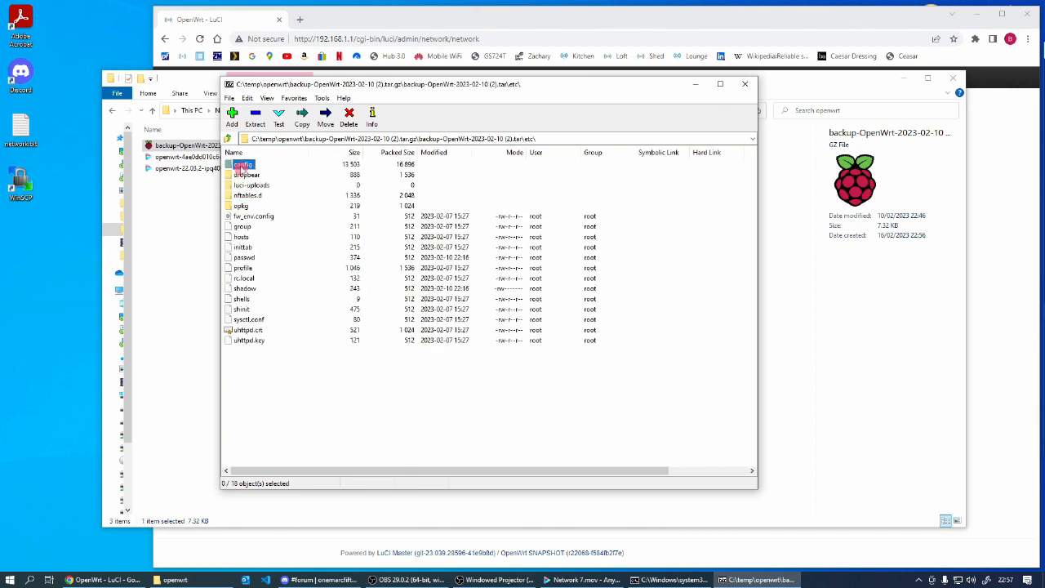
- Open the backup's network configuration file in Notepad and move its window aside
{"action": "left_click", "coordinate": [244, 216]}
{"action": "right_click", "coordinate": [244, 217]}
{"action": "left_click", "coordinate": [277, 297]}
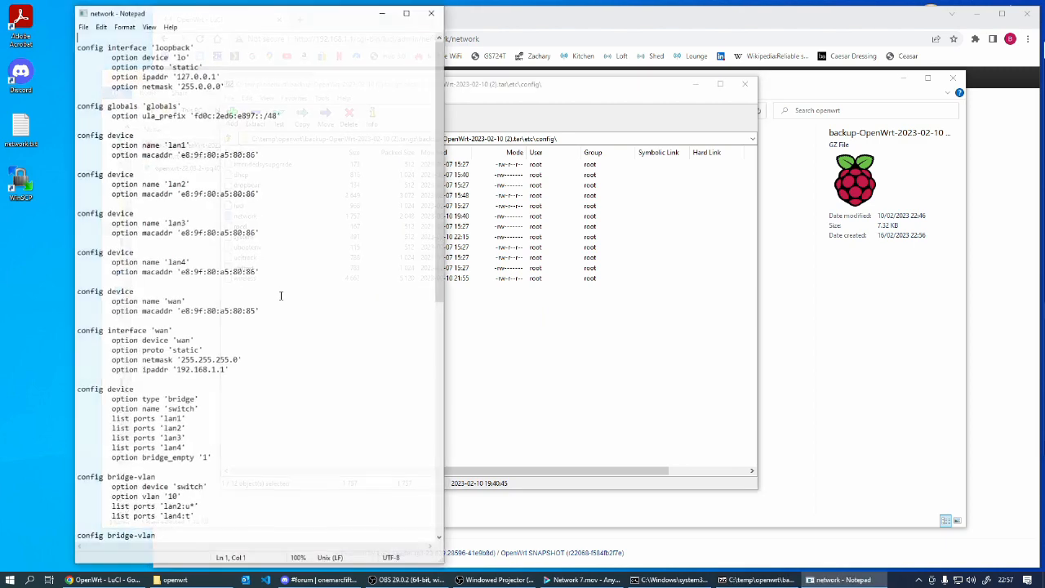
{"action": "left_click_drag", "start_coordinate": [219, 12], "coordinate": [164, 13]}
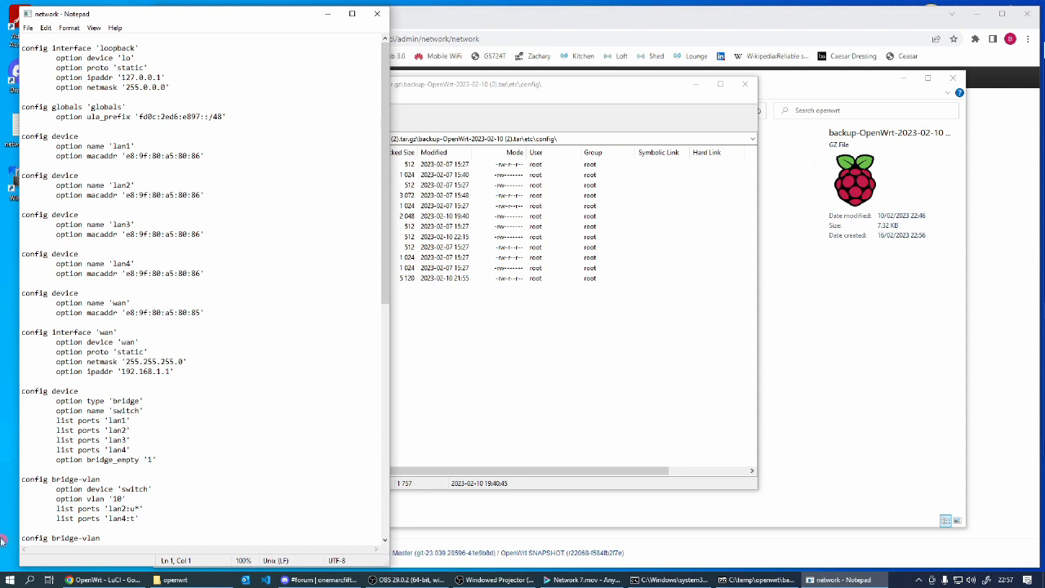
- Start WinSCP and log in to 192.168.1.1 as root over the SCP protocol, updating the cached host key
{"action": "left_click", "coordinate": [9, 580]}
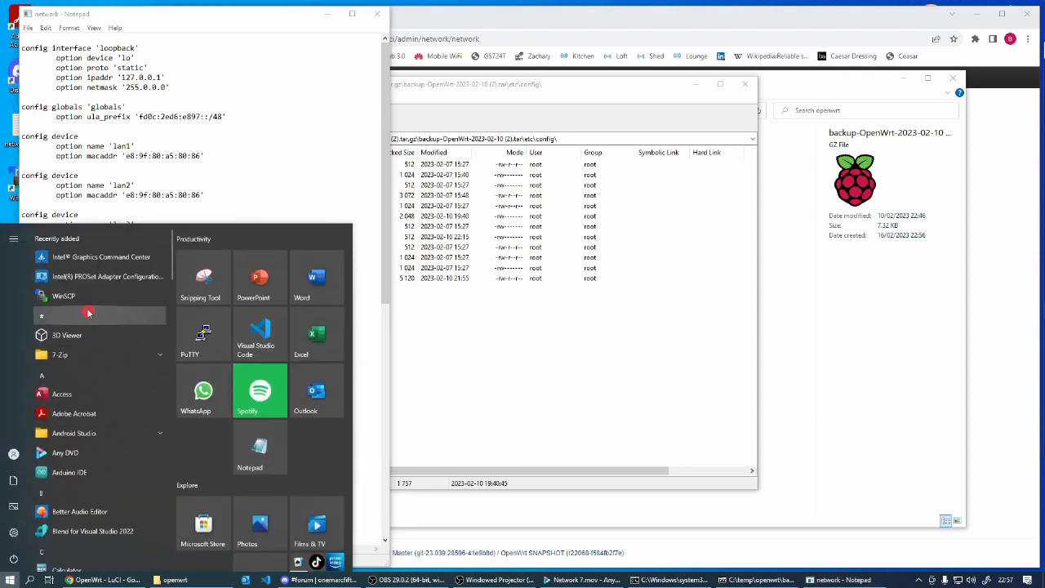
{"action": "left_click", "coordinate": [65, 297]}
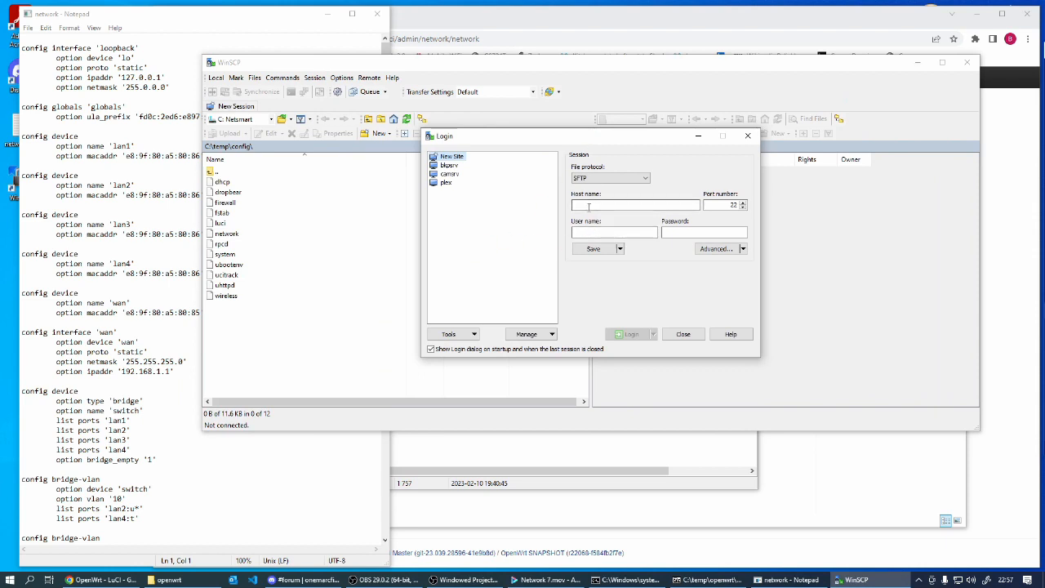
{"action": "left_click", "coordinate": [635, 177]}
{"action": "left_click", "coordinate": [600, 195]}
{"action": "left_click", "coordinate": [597, 205]}
{"action": "type", "text": "192.168.1.1"}
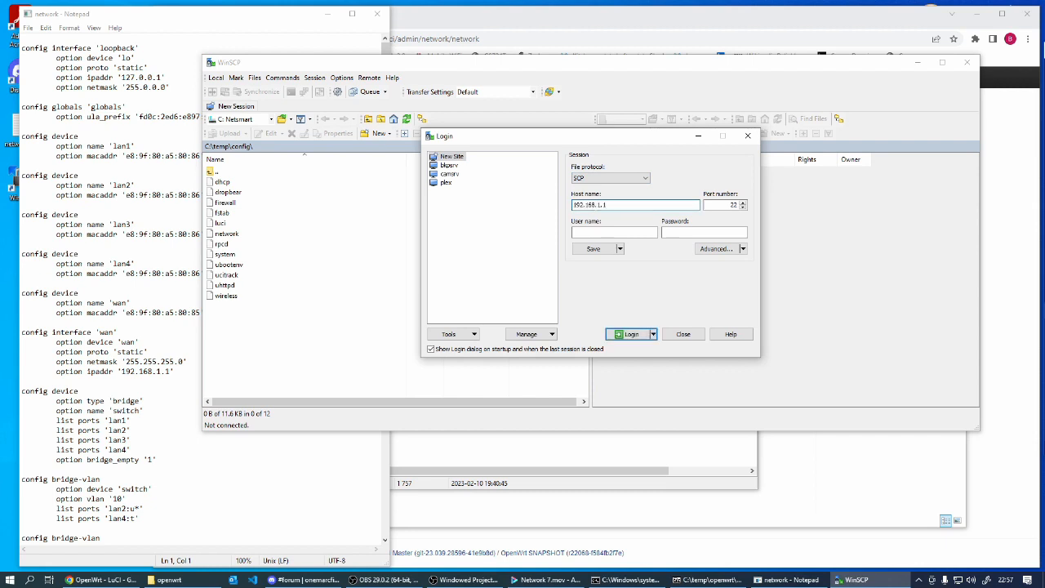
{"action": "left_click", "coordinate": [609, 232]}
{"action": "type", "text": "root"}
{"action": "left_click", "coordinate": [631, 336]}
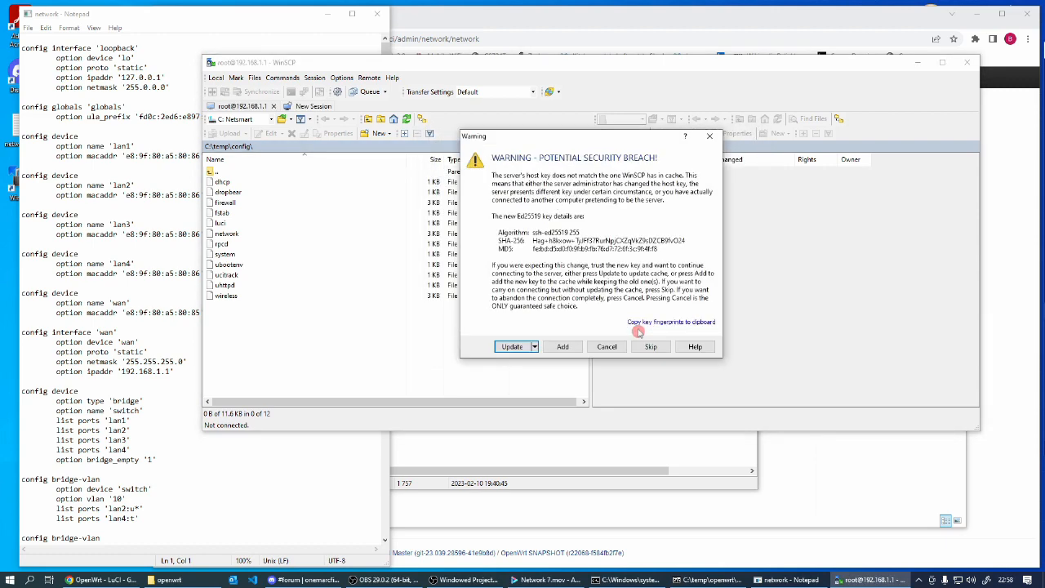
{"action": "left_click", "coordinate": [513, 346]}
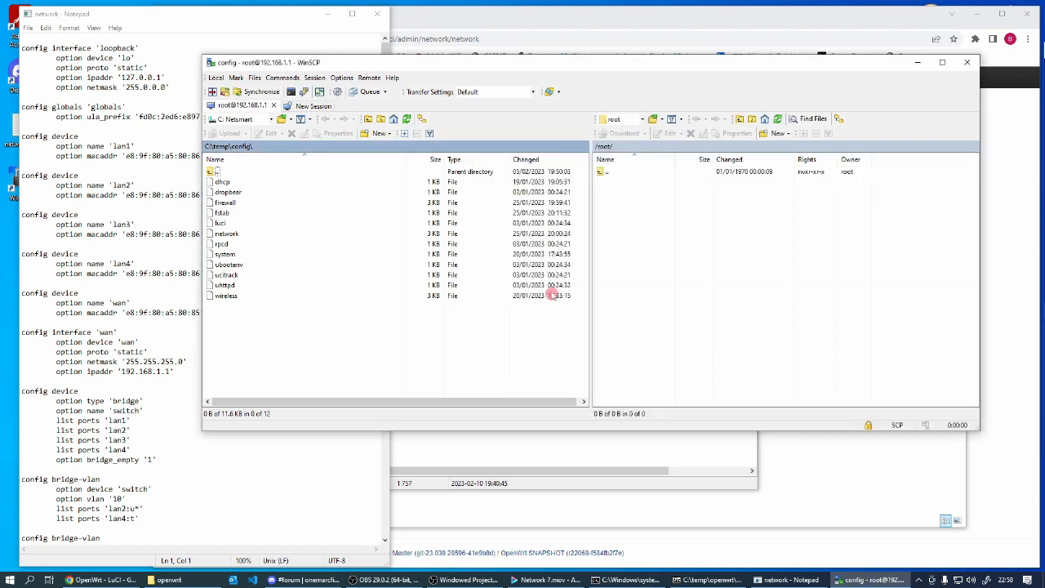
- Browse to /etc/config on the router, open its network file for editing, and enlarge the editor window
{"action": "double_click", "coordinate": [601, 172]}
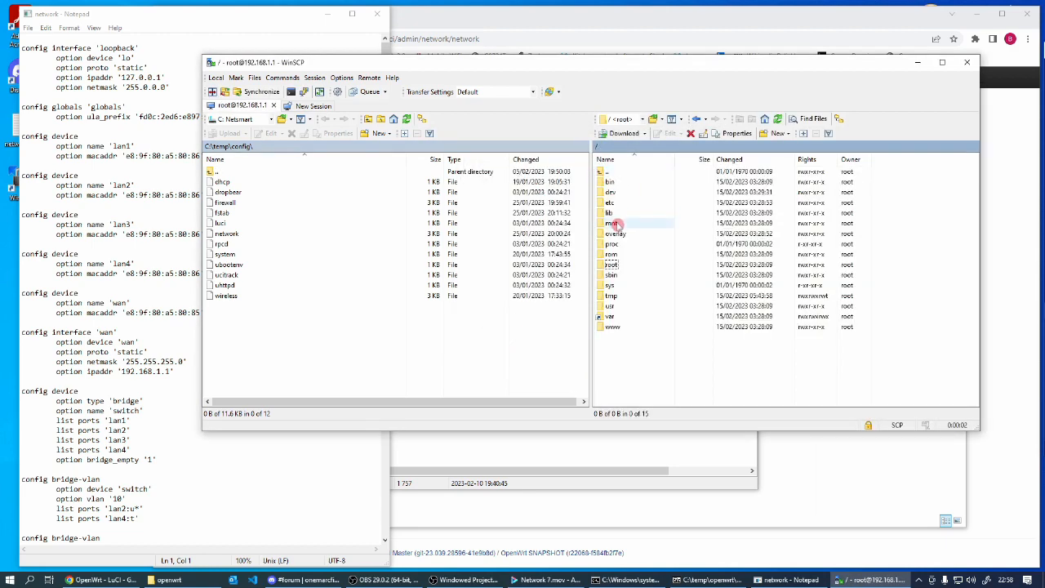
{"action": "double_click", "coordinate": [608, 203]}
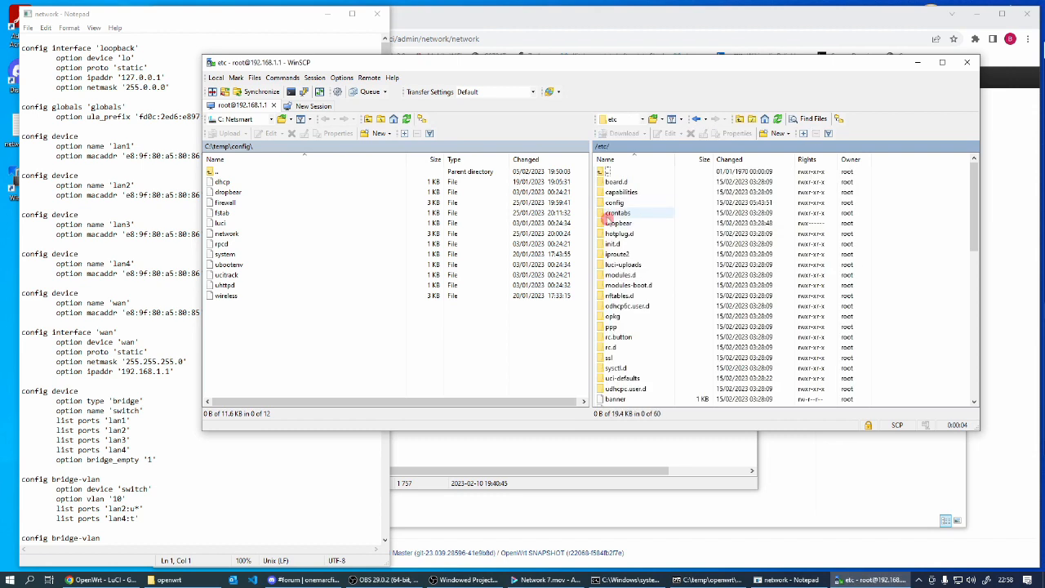
{"action": "double_click", "coordinate": [608, 203]}
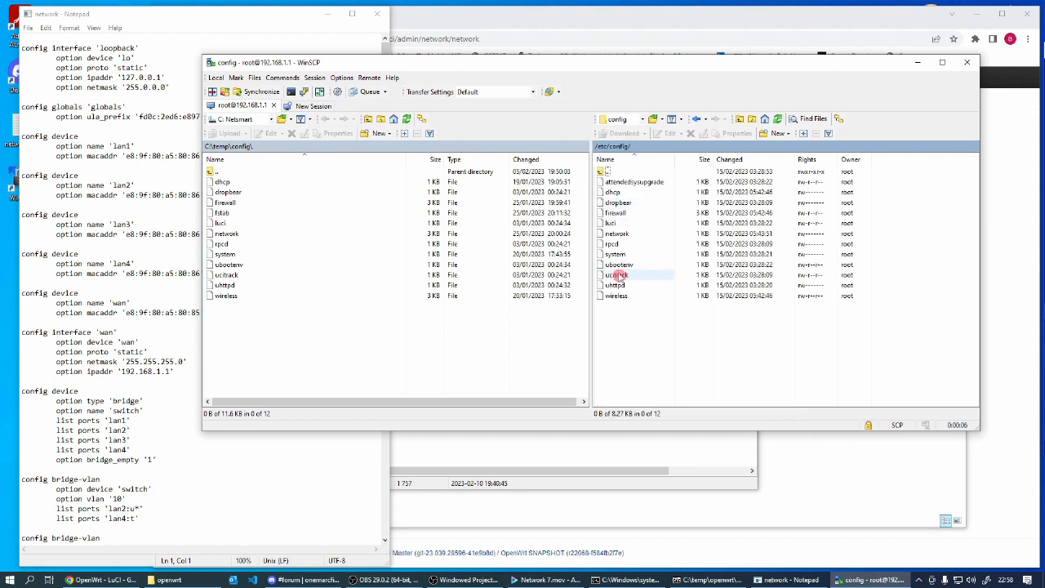
{"action": "left_click", "coordinate": [617, 234]}
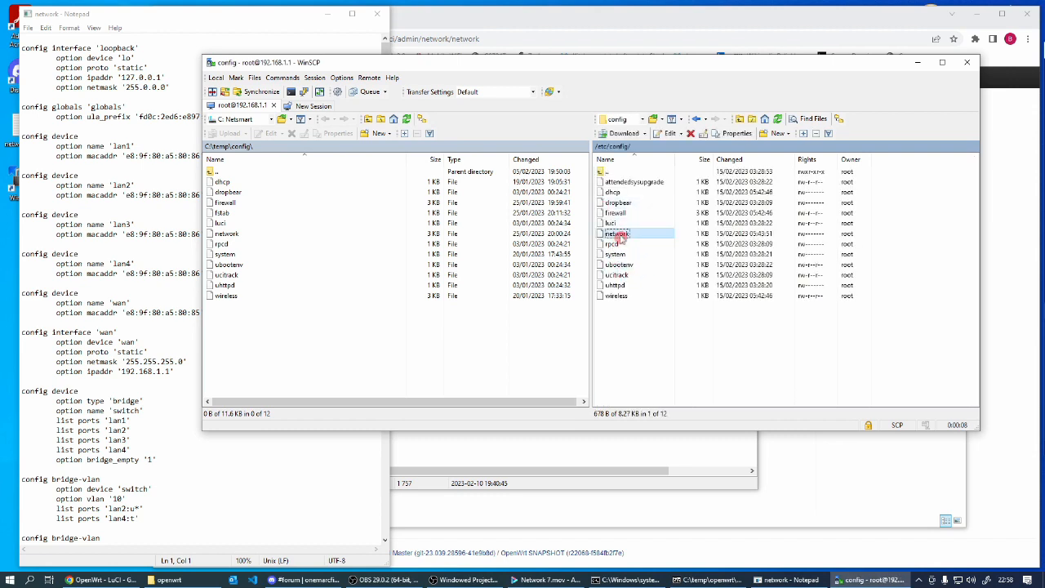
{"action": "right_click", "coordinate": [619, 235]}
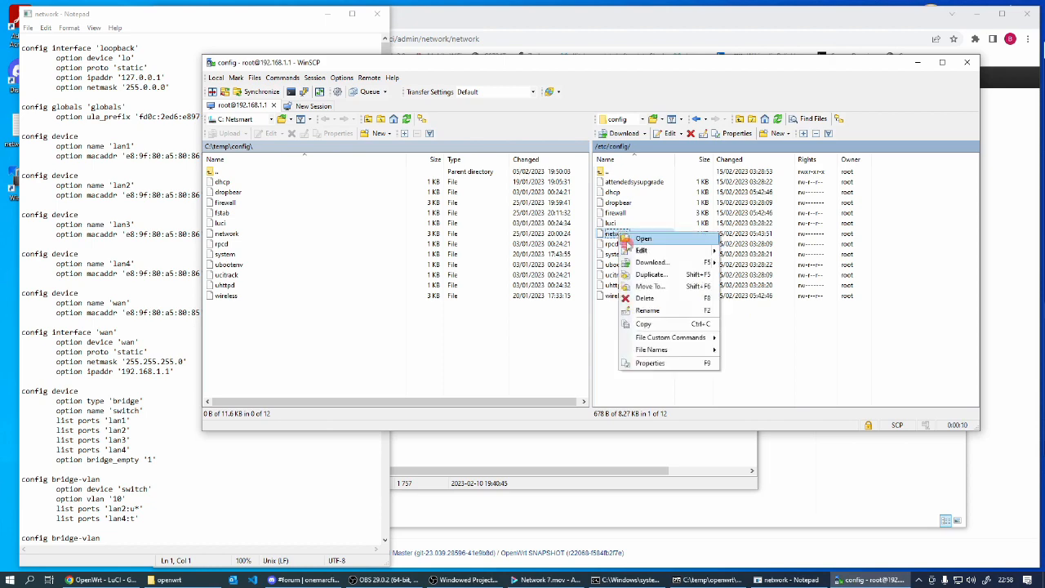
{"action": "left_click", "coordinate": [642, 251]}
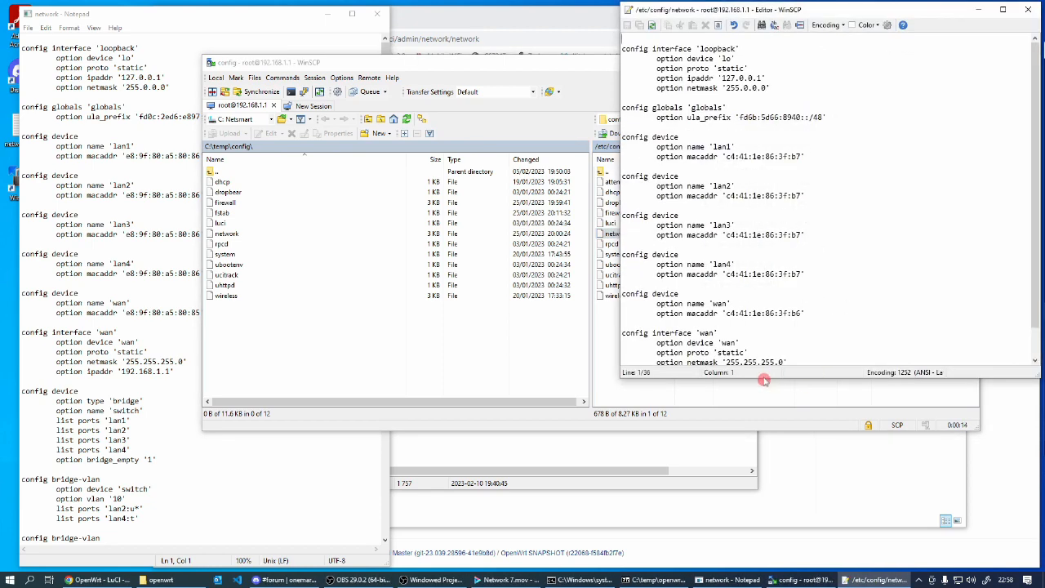
{"action": "left_click_drag", "start_coordinate": [762, 378], "coordinate": [778, 558]}
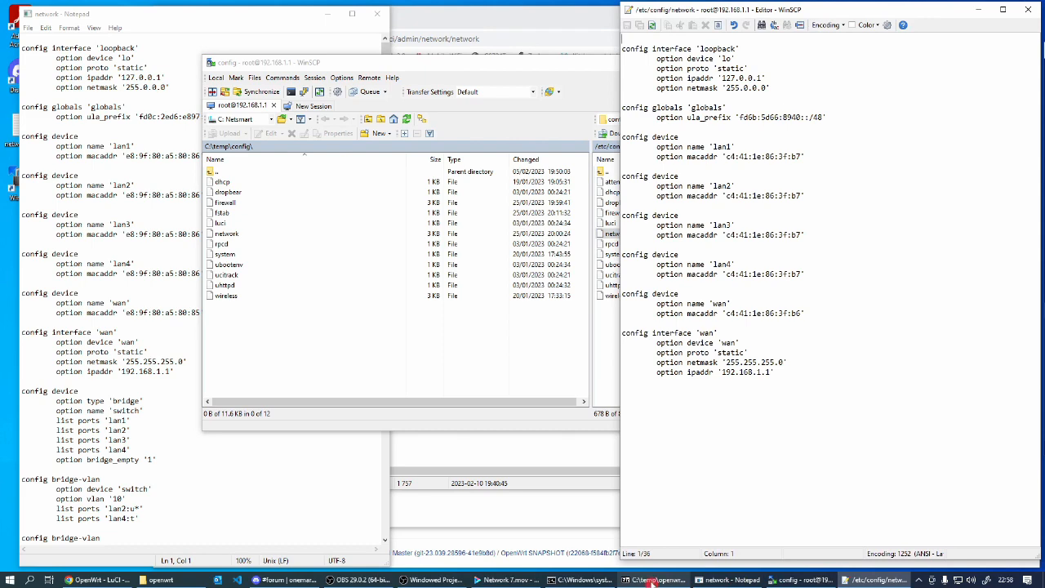
- Copy everything from the 'switch' bridge device section to the end of the backup's network file and paste it at the end of the router's network file
{"action": "left_click", "coordinate": [727, 580]}
{"action": "left_click_drag", "start_coordinate": [186, 15], "coordinate": [183, 9]}
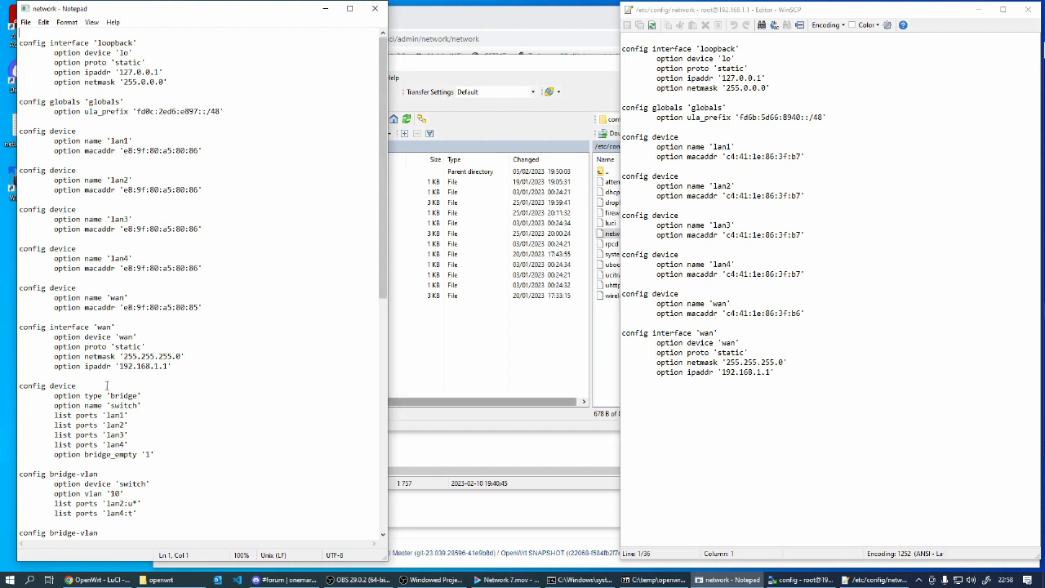
{"action": "left_click_drag", "start_coordinate": [19, 389], "coordinate": [36, 562]}
{"action": "key", "text": "ctrl+c"}
{"action": "left_click_drag", "start_coordinate": [162, 536], "coordinate": [195, 523]}
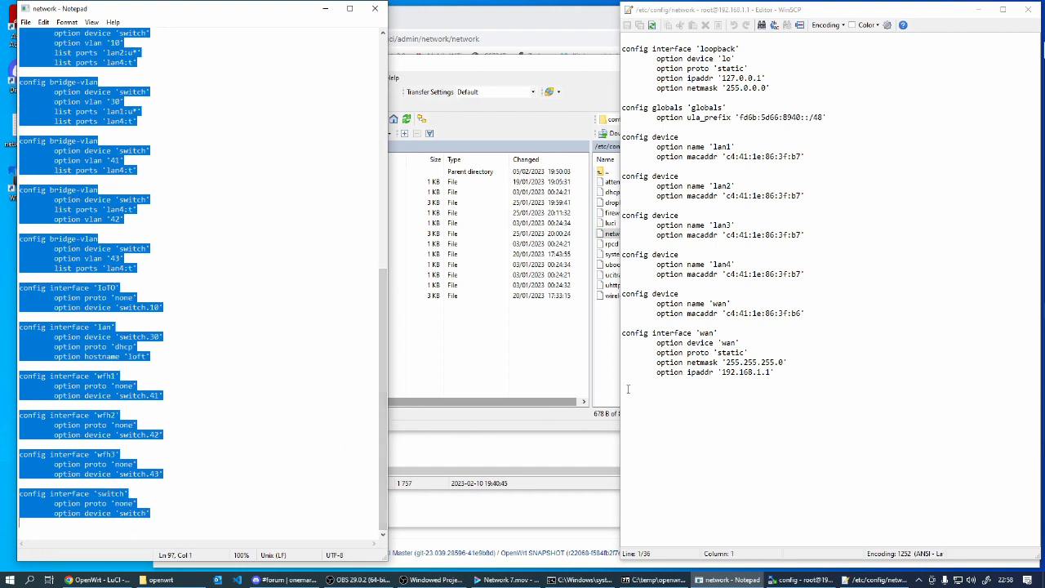
{"action": "left_click", "coordinate": [751, 385]}
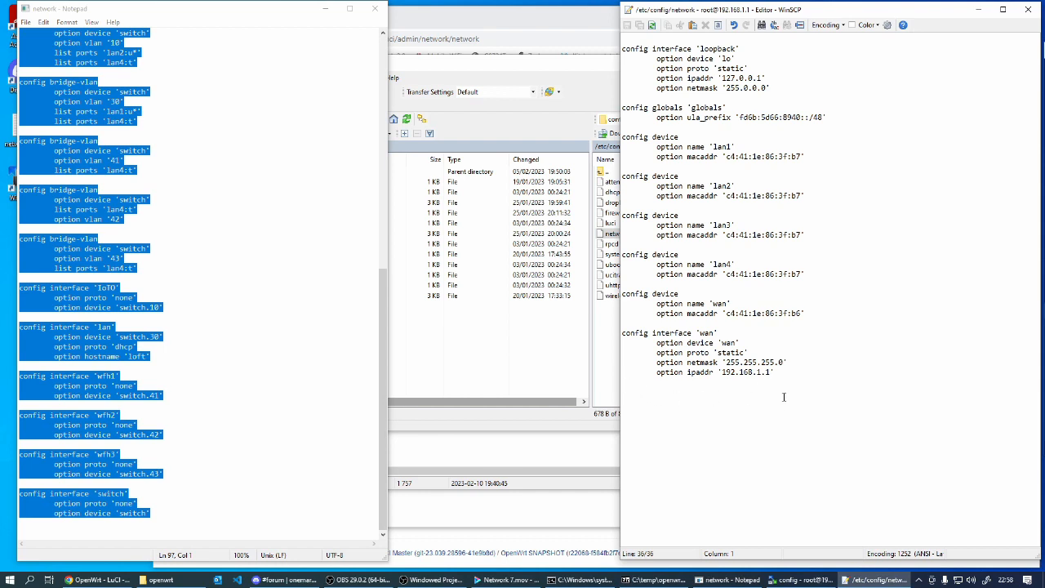
{"action": "key", "text": "ctrl+v"}
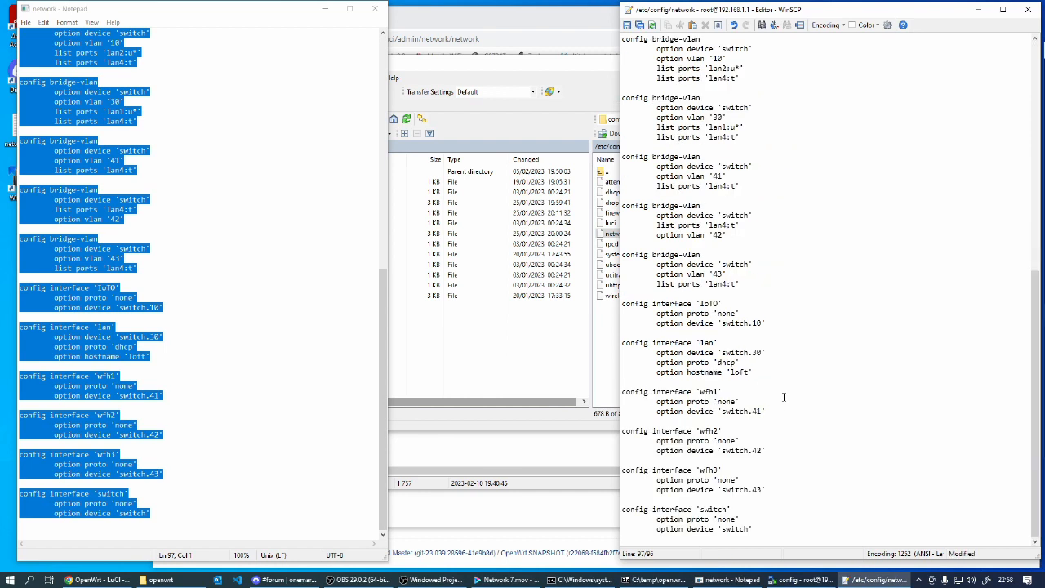
- Duplicate the list ports 'lan2:u*' line in the VLAN 10 bridge-vlan section so it occurs three times
{"action": "scroll", "coordinate": [748, 280], "scroll_direction": "up", "scroll_amount": 9}
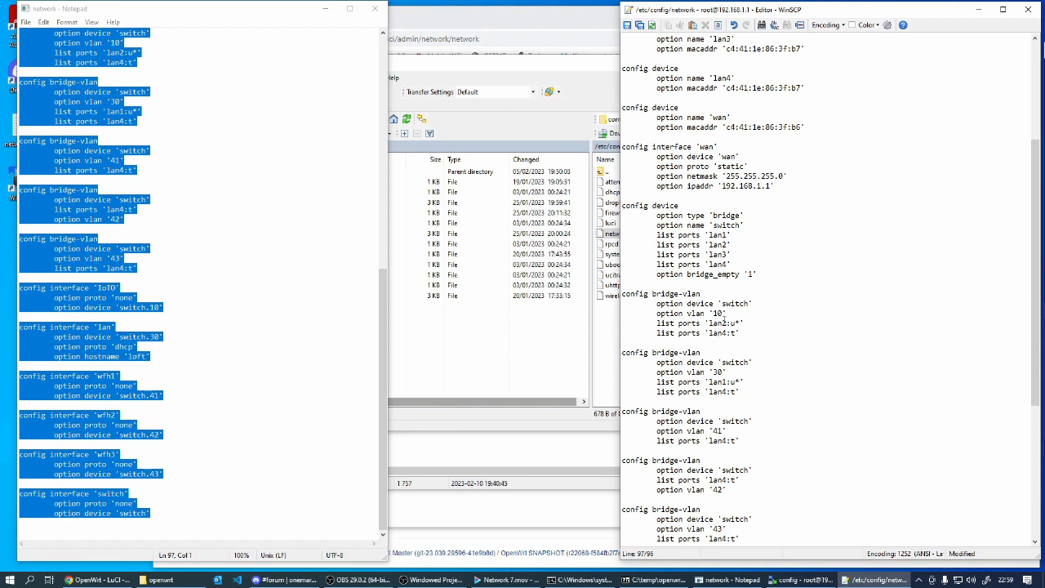
{"action": "left_click", "coordinate": [624, 324]}
{"action": "key", "text": "shift+End"}
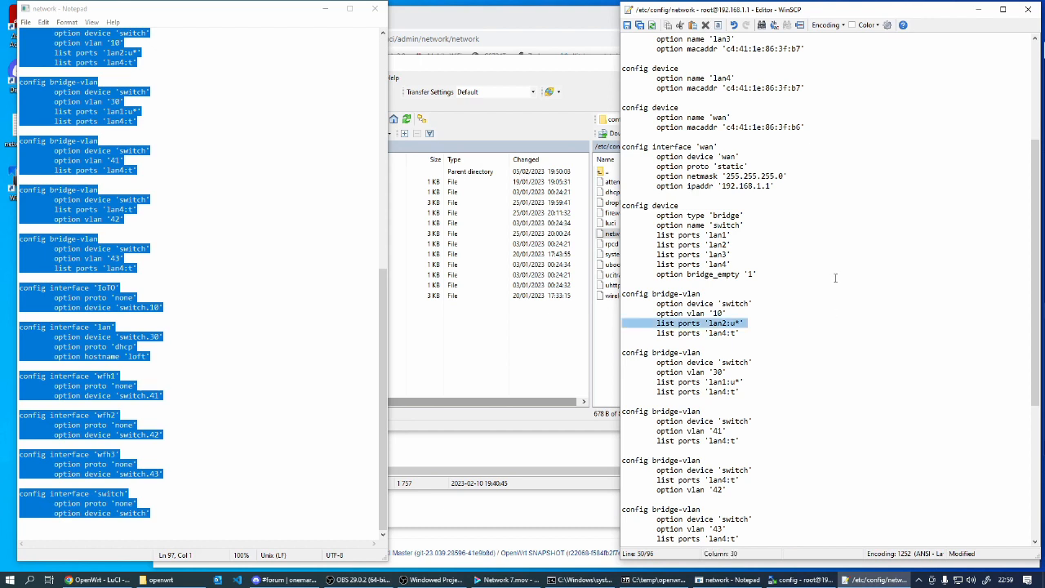
{"action": "type", "text": "list ports 'lan2:u*'"}
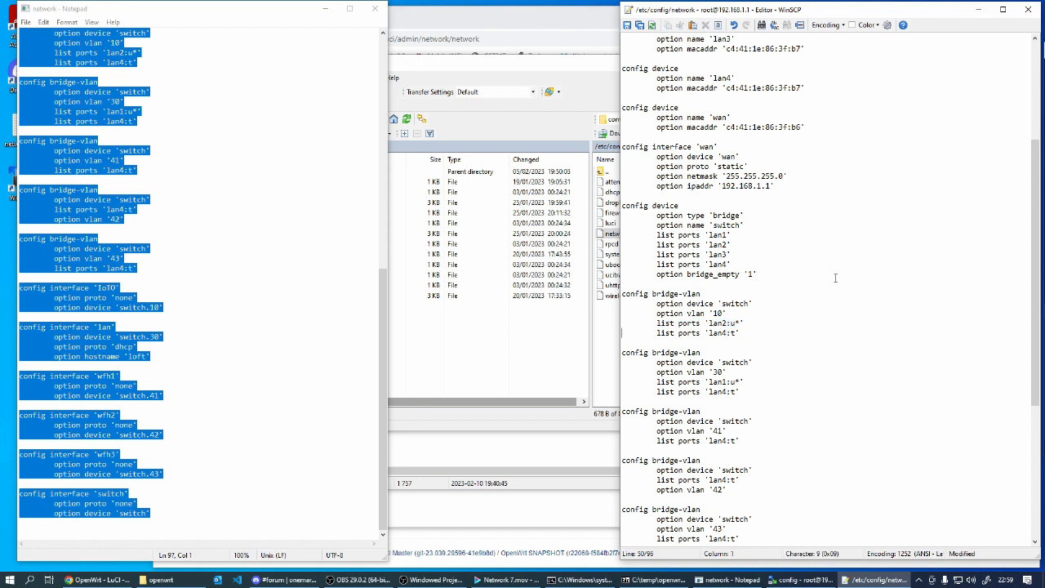
{"action": "type", "text": "list ports 'lan2:u*'"}
{"action": "type", "text": "list ports 'lan2:u*'"}
- Change the first and third of the duplicated VLAN 10 port lines to 'lan1:u*' and 'lan3:u*'
{"action": "key", "text": "Up"}
{"action": "key", "text": "Up"}
{"action": "key", "text": "Right"}
{"action": "key", "text": "Left"}
{"action": "key", "text": "Left"}
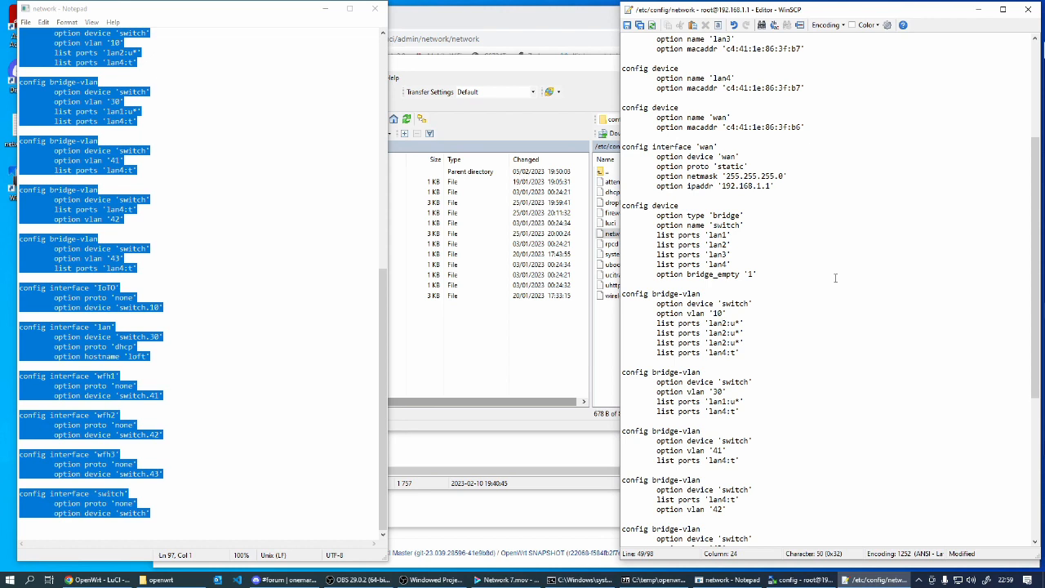
{"action": "type", "text": "1"}
{"action": "key", "text": "Down"}
{"action": "key", "text": "Left"}
{"action": "type", "text": "3"}
{"action": "key", "text": "Delete"}
{"action": "key", "text": "Up"}
- Delete the list ports 'lan1:u*' line from the VLAN 30 bridge-vlan section
{"action": "key", "text": "Down"}
{"action": "key", "text": "Down"}
{"action": "key", "text": "End"}
{"action": "key", "text": "Down"}
{"action": "key", "text": "Down"}
{"action": "key", "text": "Down"}
{"action": "key", "text": "Home"}
{"action": "key", "text": "shift+Down"}
{"action": "key", "text": "Delete"}
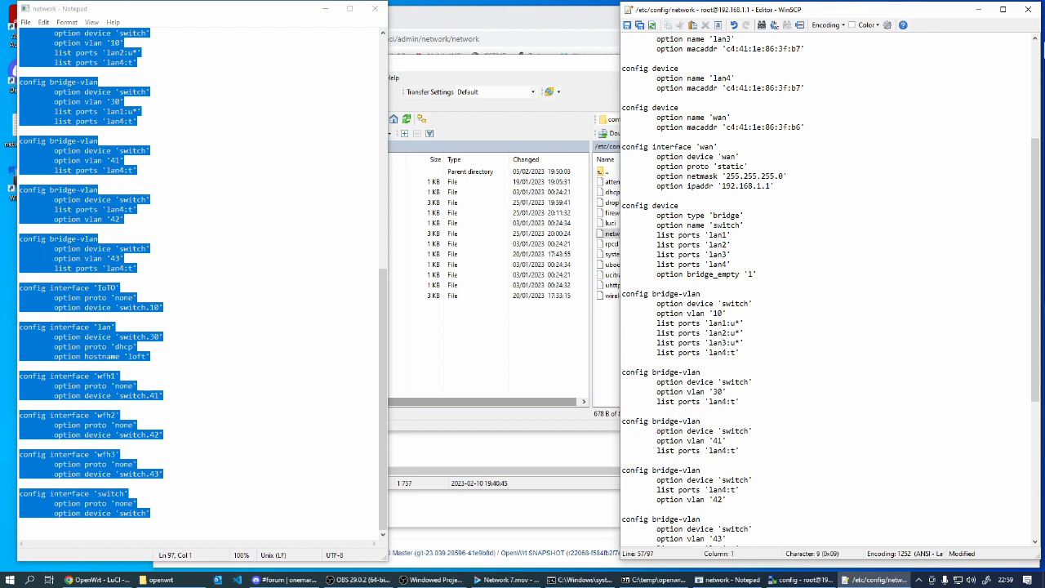
- Move the option vlan '42' line above the list ports 'lan4:t' line in its bridge-vlan section
{"action": "key", "text": "Down"}
{"action": "key", "text": "Down"}
{"action": "key", "text": "Down"}
{"action": "key", "text": "Down"}
{"action": "key", "text": "Down"}
{"action": "key", "text": "Down"}
{"action": "key", "text": "Down"}
{"action": "key", "text": "Down"}
{"action": "key", "text": "Down"}
{"action": "key", "text": "Up"}
{"action": "key", "text": "Up"}
{"action": "key", "text": "shift+End"}
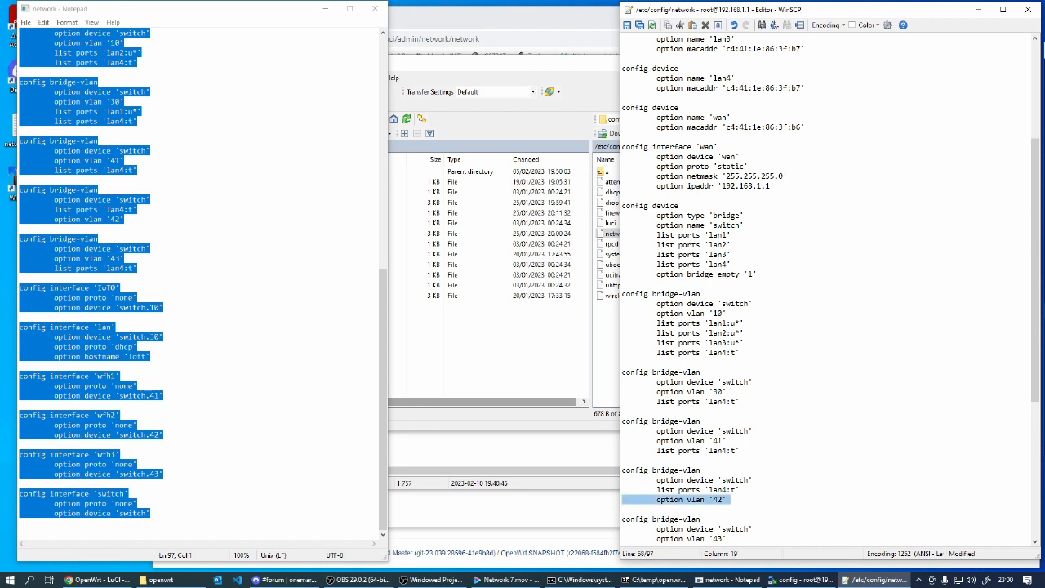
{"action": "key", "text": "ctrl+x"}
{"action": "key", "text": "Up"}
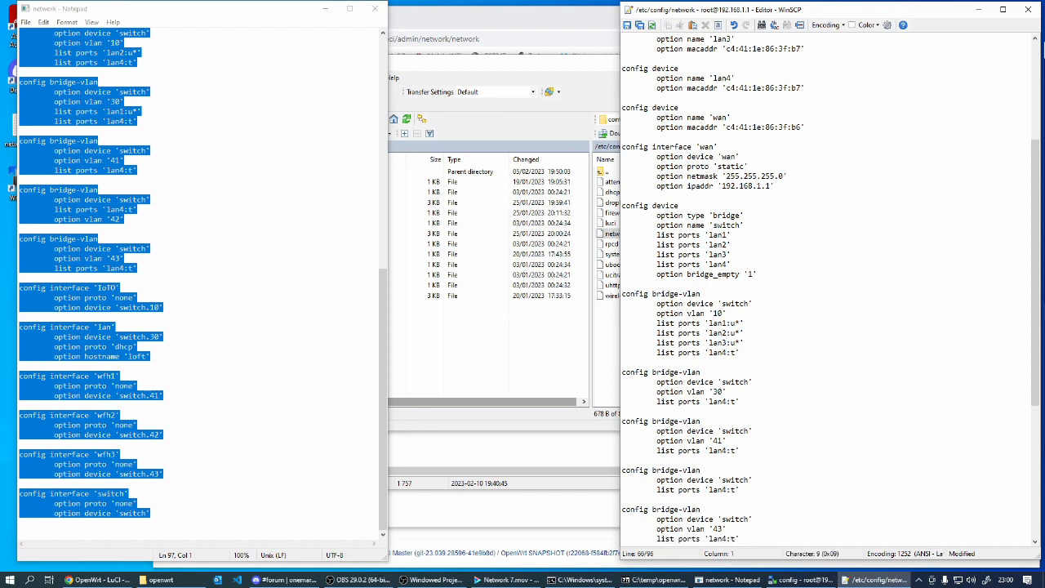
{"action": "key", "text": "ctrl+v"}
- Change the hostname option of the 'lan' interface section to 'lounge'
{"action": "key", "text": "Down"}
{"action": "key", "text": "Down"}
{"action": "key", "text": "Down"}
{"action": "key", "text": "Down"}
{"action": "key", "text": "Down"}
{"action": "key", "text": "Down"}
{"action": "key", "text": "Down"}
{"action": "key", "text": "Down"}
{"action": "key", "text": "Down"}
{"action": "key", "text": "Down"}
{"action": "key", "text": "Down"}
{"action": "key", "text": "Down"}
{"action": "key", "text": "Down"}
{"action": "key", "text": "Down"}
{"action": "key", "text": "Down"}
{"action": "key", "text": "Down"}
{"action": "key", "text": "Down"}
{"action": "key", "text": "Down"}
{"action": "key", "text": "Down"}
{"action": "key", "text": "Down"}
{"action": "key", "text": "Down"}
{"action": "key", "text": "Down"}
{"action": "key", "text": "Down"}
{"action": "key", "text": "Up"}
{"action": "key", "text": "Up"}
{"action": "key", "text": "Up"}
{"action": "key", "text": "Up"}
{"action": "left_click", "coordinate": [732, 490]}
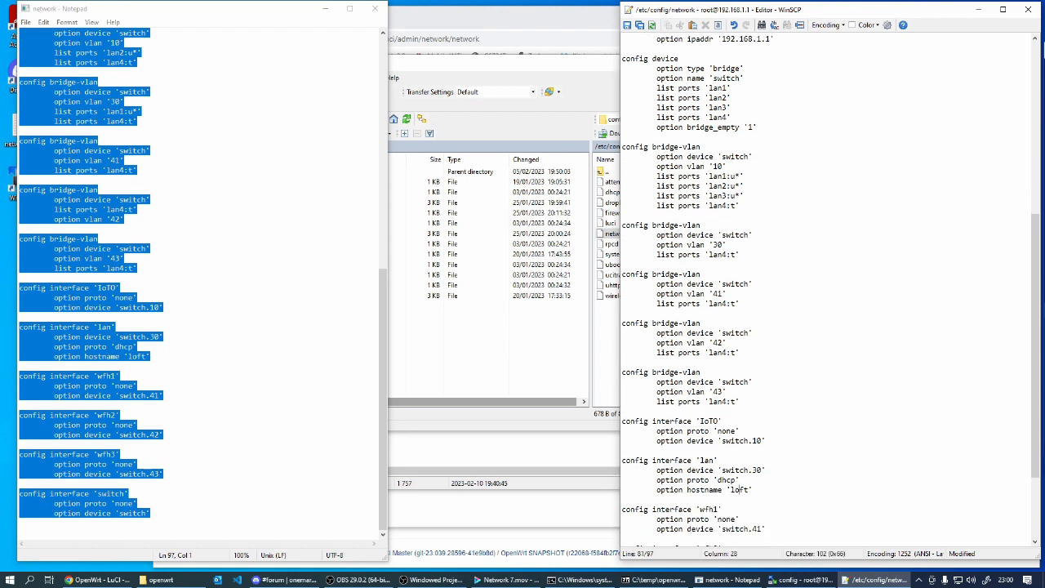
{"action": "type", "text": "unge"}
{"action": "key", "text": "Delete"}
{"action": "key", "text": "Delete"}
{"action": "key", "text": "Delete"}
- Check the remaining interface sections through the end of the file and save the network file to the router
{"action": "left_click", "coordinate": [623, 500]}
{"action": "key", "text": "Down"}
{"action": "key", "text": "Down"}
{"action": "key", "text": "Down"}
{"action": "key", "text": "Down"}
{"action": "key", "text": "Down"}
{"action": "key", "text": "Down"}
{"action": "key", "text": "Down"}
{"action": "key", "text": "Down"}
{"action": "key", "text": "Down"}
{"action": "key", "text": "Down"}
{"action": "key", "text": "Down"}
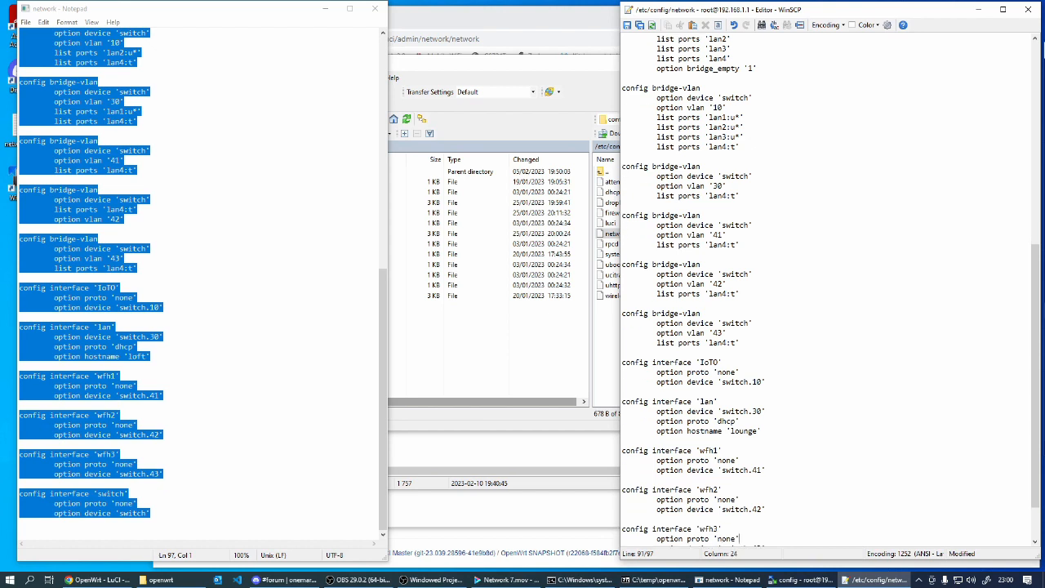
{"action": "key", "text": "Down"}
{"action": "key", "text": "Down"}
{"action": "key", "text": "Down"}
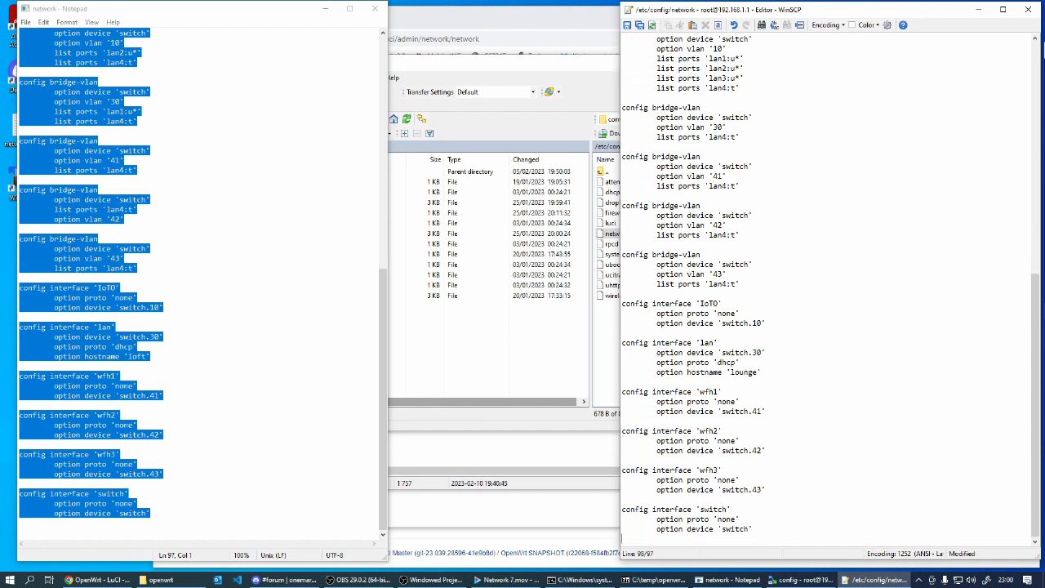
{"action": "key", "text": "Up"}
{"action": "key", "text": "Down"}
{"action": "key", "text": "Up"}
{"action": "left_click", "coordinate": [627, 25]}
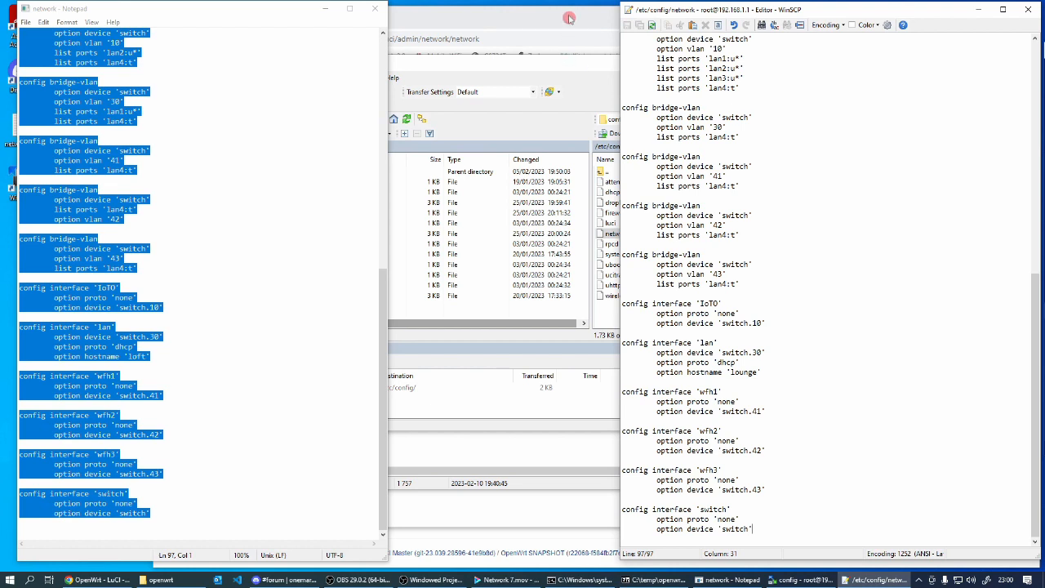
- Close the backup file, the editor and the backup archive, and end the WinSCP session without saving a workspace
{"action": "left_click", "coordinate": [375, 10]}
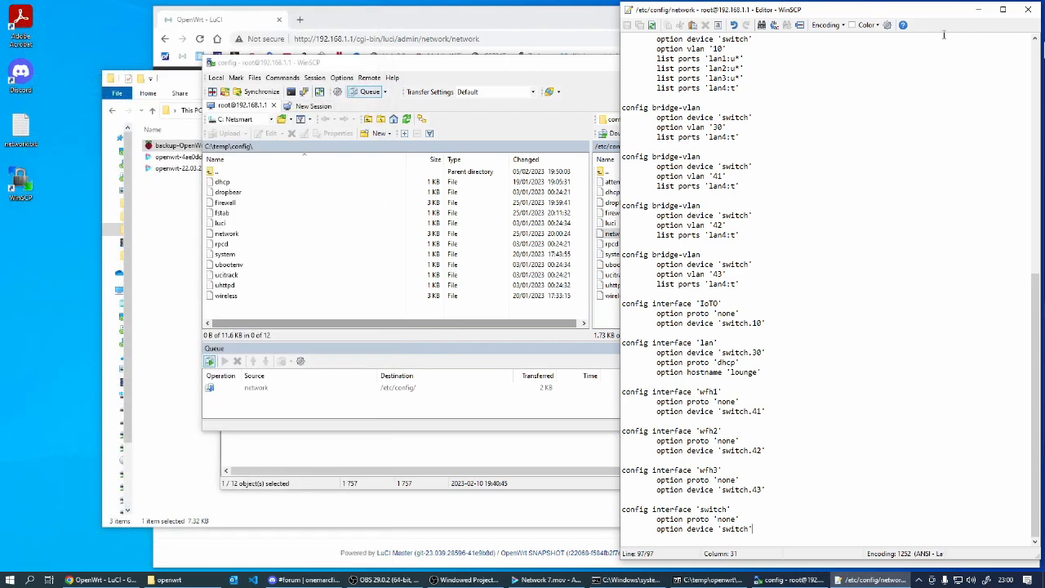
{"action": "left_click", "coordinate": [1029, 9]}
{"action": "left_click", "coordinate": [964, 65]}
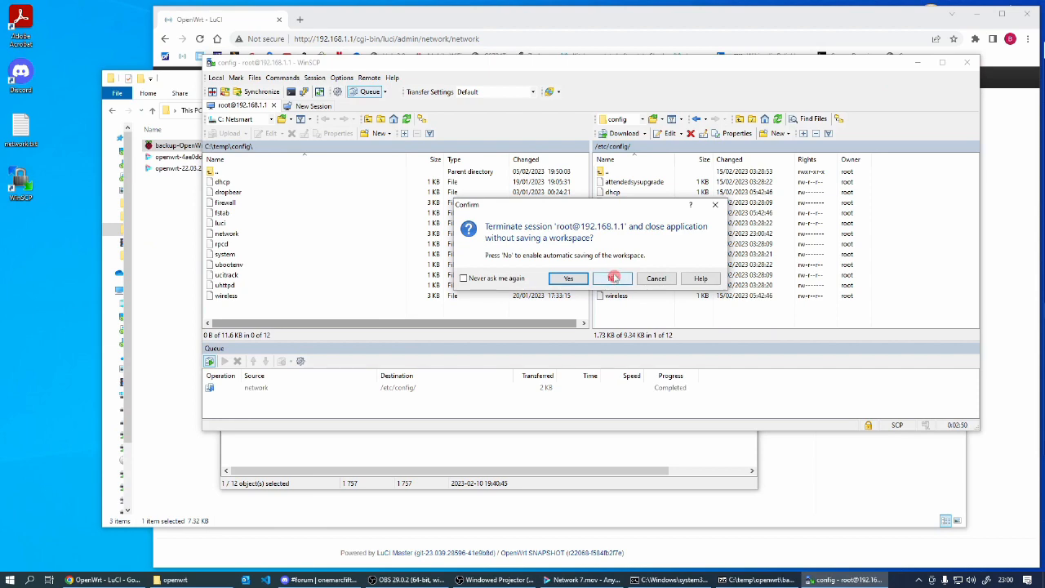
{"action": "left_click", "coordinate": [566, 280]}
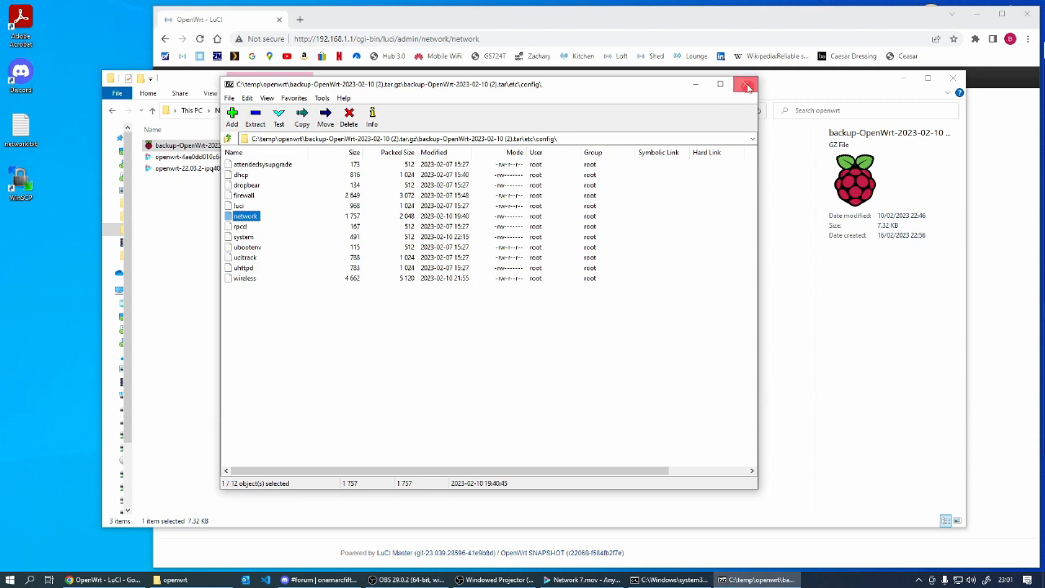
{"action": "left_click", "coordinate": [744, 84]}
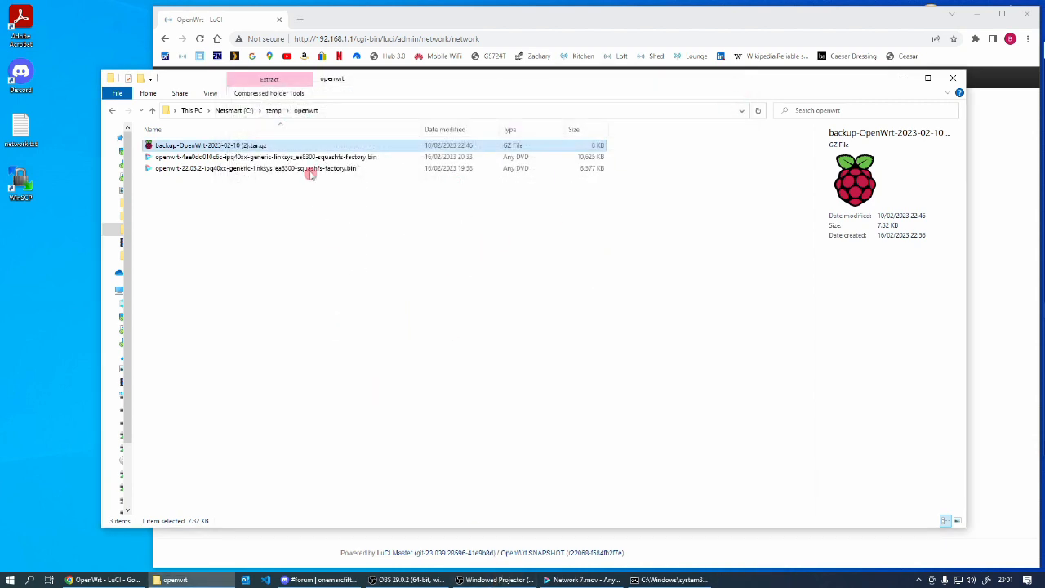
- Switch to the LuCI page in the browser and reboot the router
{"action": "left_click", "coordinate": [365, 19]}
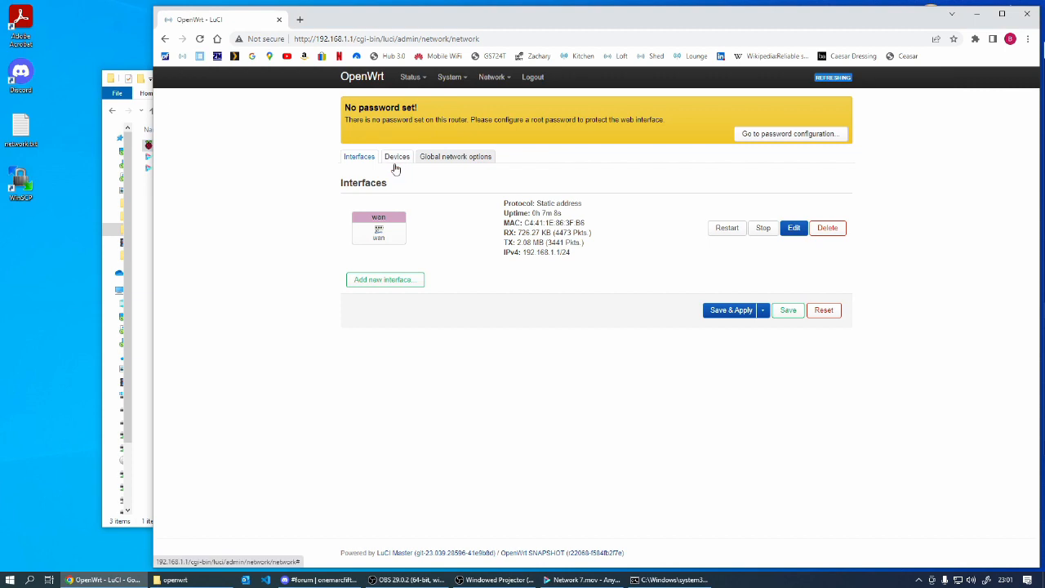
{"action": "mouse_move", "coordinate": [450, 78]}
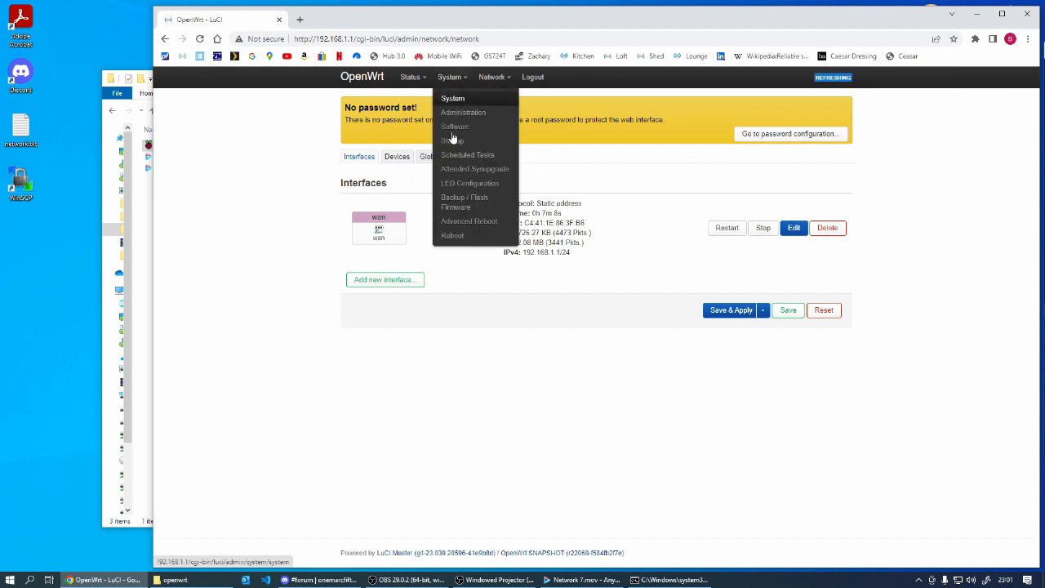
{"action": "left_click", "coordinate": [452, 237]}
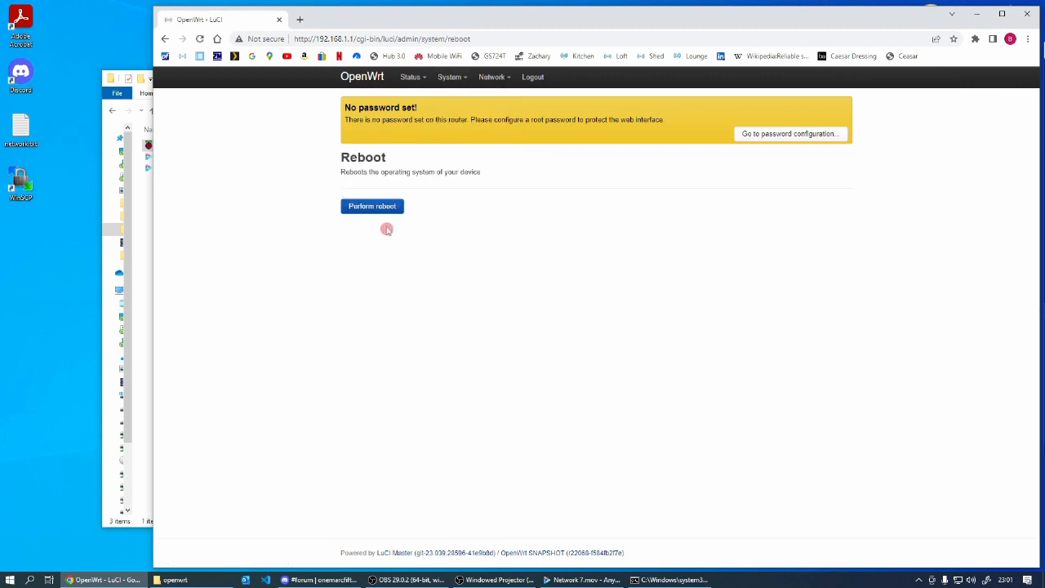
{"action": "left_click", "coordinate": [378, 206]}
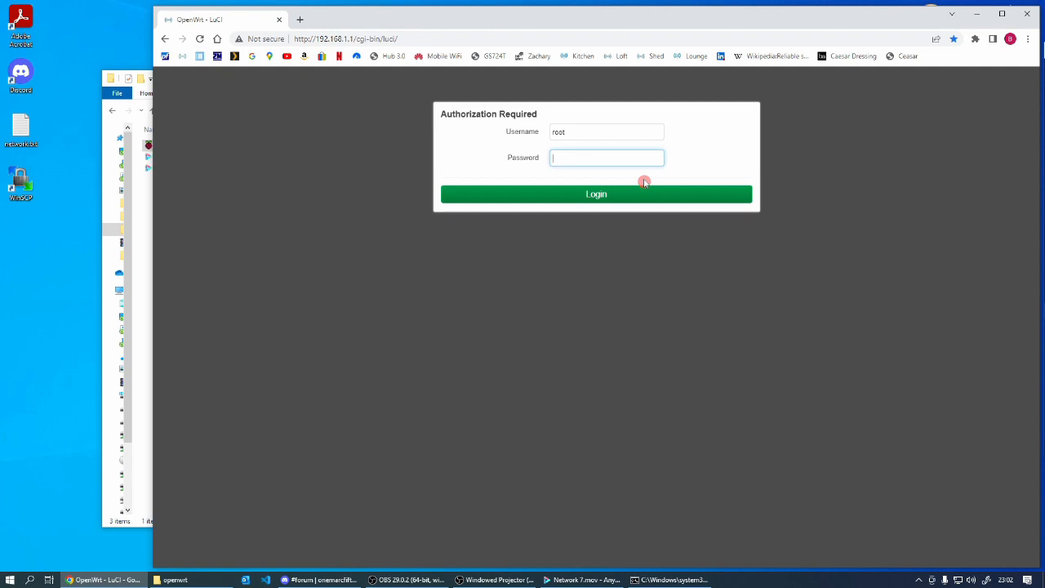
- Log back in to LuCI as root and examine the router's network interfaces and devices
{"action": "left_click", "coordinate": [597, 196]}
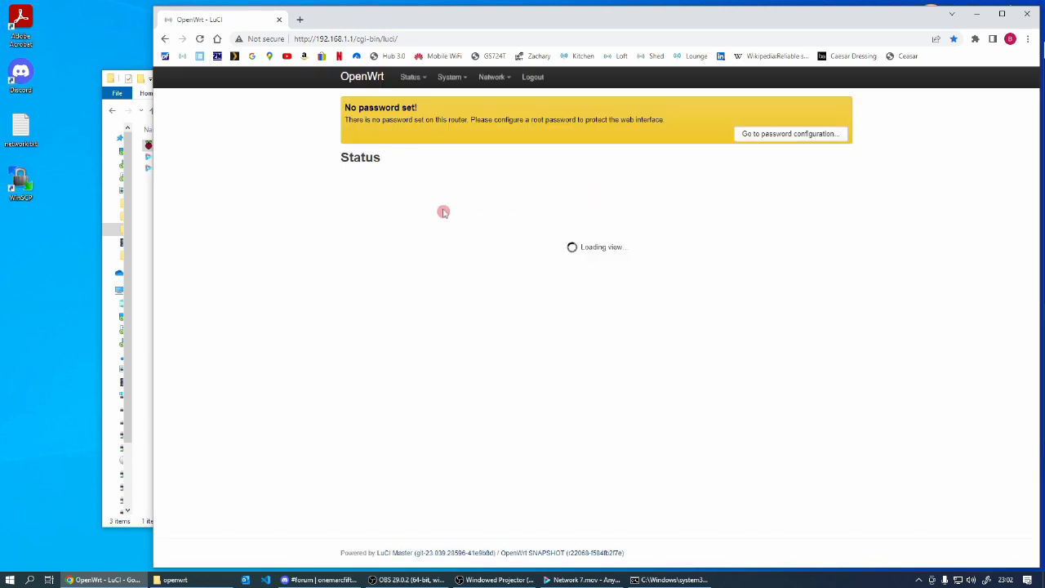
{"action": "mouse_move", "coordinate": [490, 78]}
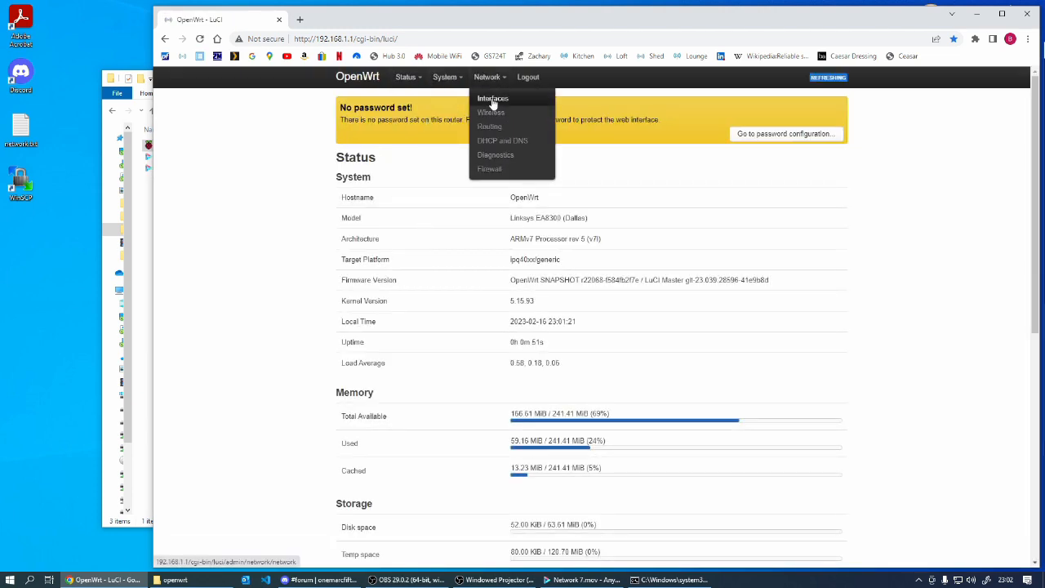
{"action": "left_click", "coordinate": [492, 98]}
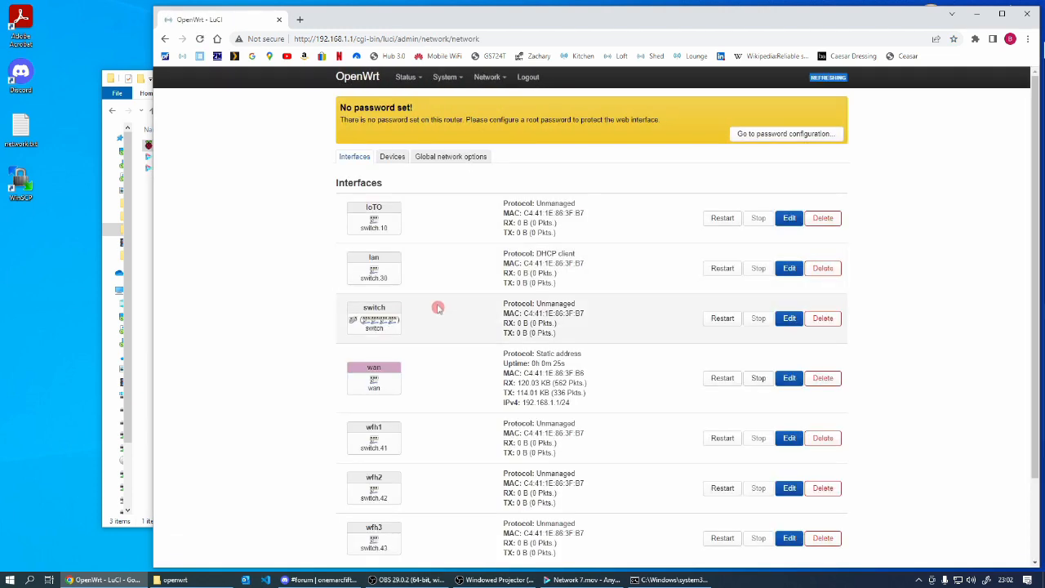
{"action": "scroll", "coordinate": [438, 308], "scroll_direction": "down", "scroll_amount": 3}
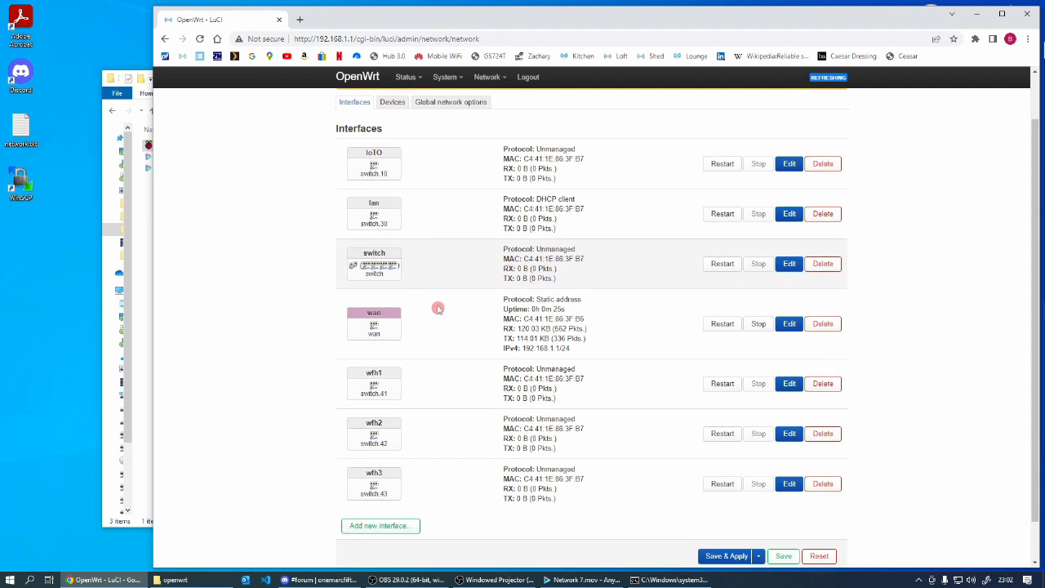
{"action": "scroll", "coordinate": [437, 307], "scroll_direction": "up", "scroll_amount": 3}
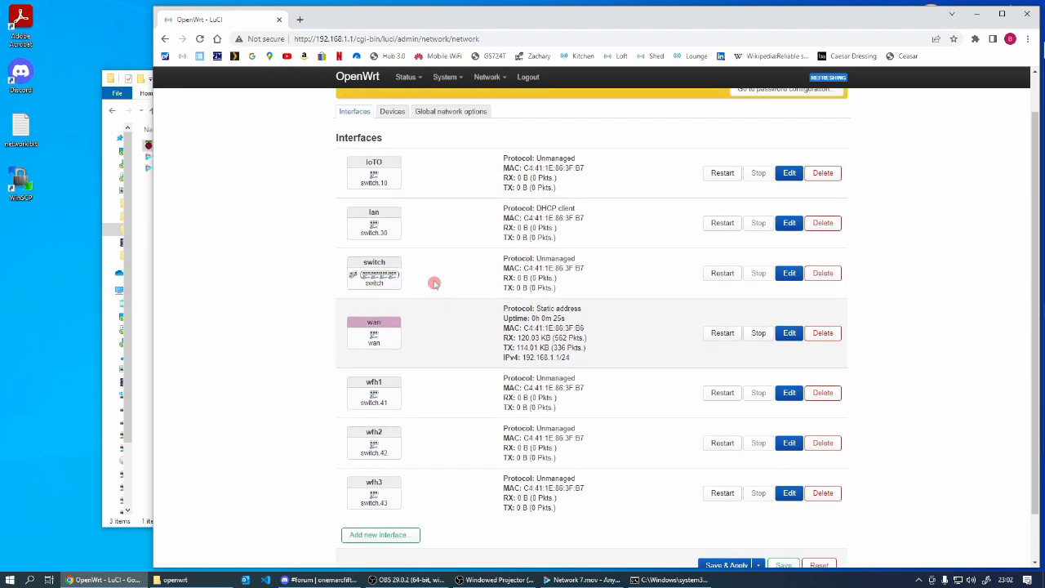
{"action": "left_click", "coordinate": [393, 111]}
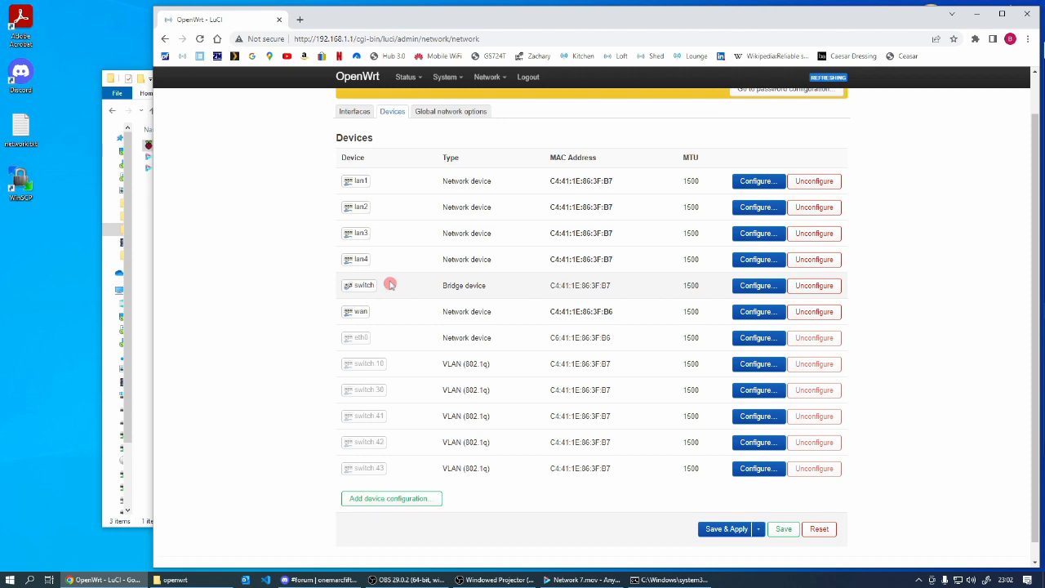
{"action": "scroll", "coordinate": [391, 284], "scroll_direction": "up", "scroll_amount": 1}
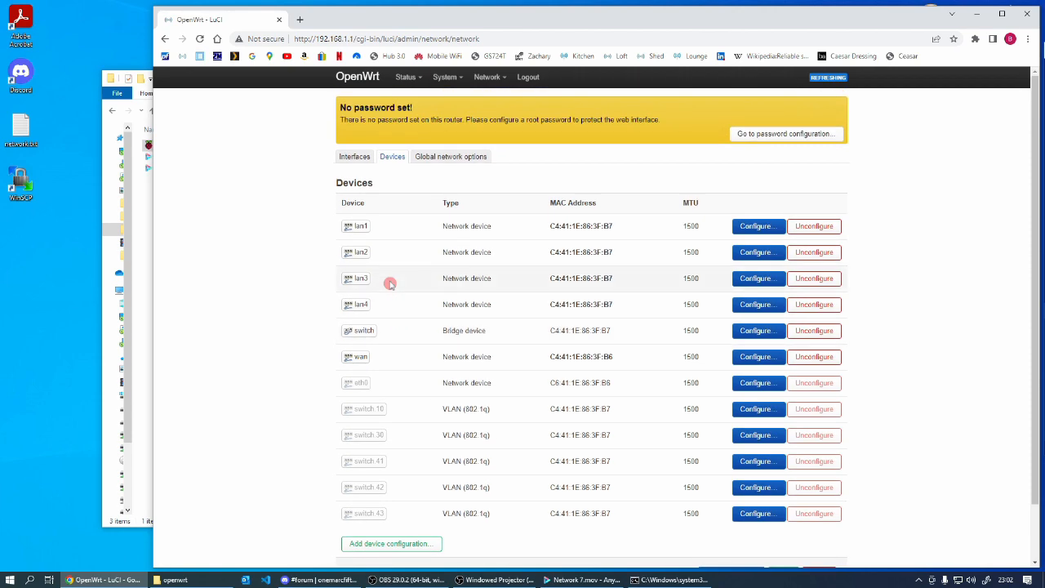
- Assign the IoTO interface to the lan firewall zone and save its settings
{"action": "left_click", "coordinate": [352, 156]}
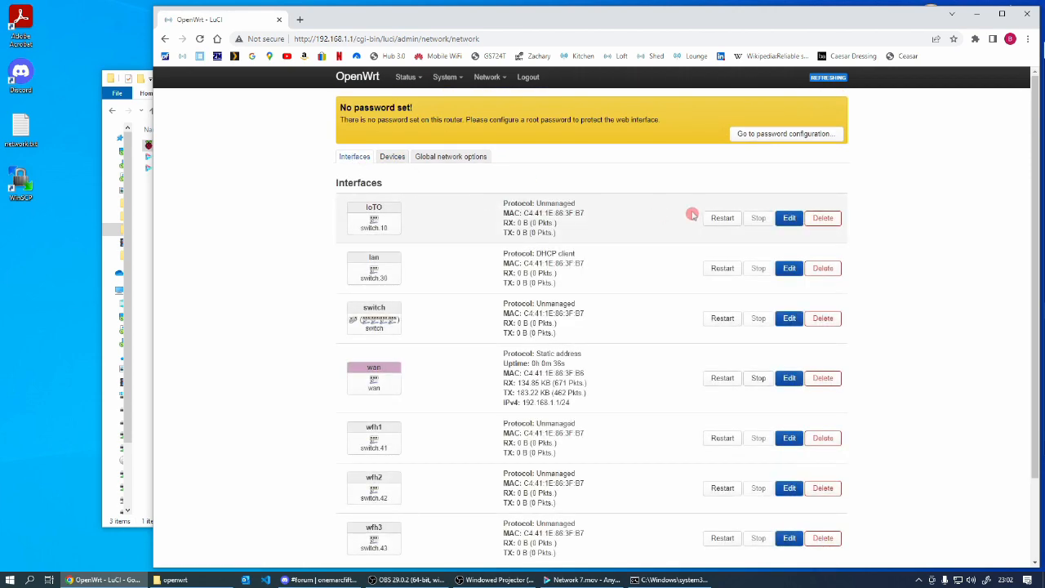
{"action": "left_click", "coordinate": [789, 218]}
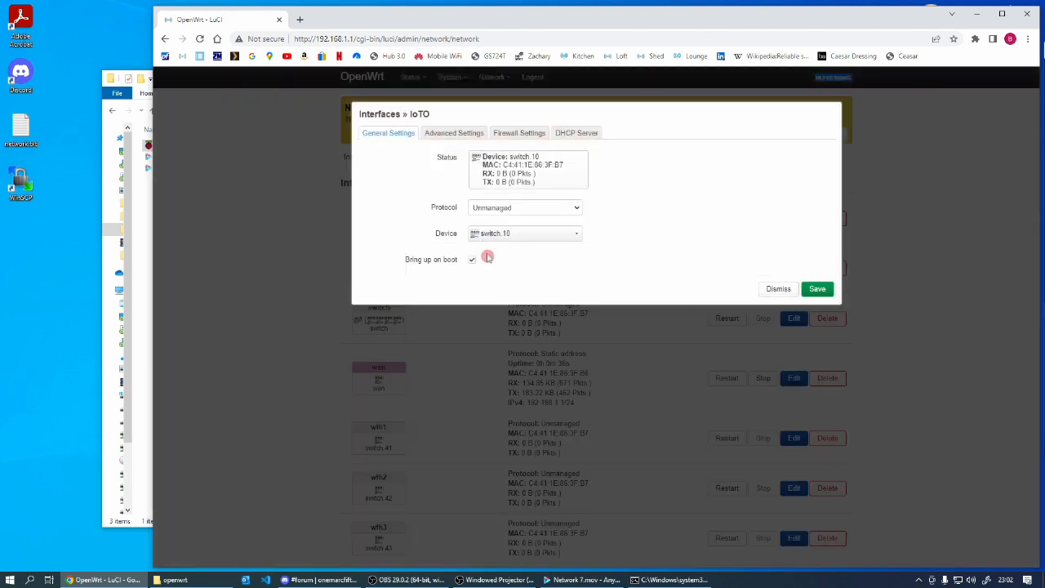
{"action": "left_click", "coordinate": [516, 135]}
{"action": "left_click", "coordinate": [498, 160]}
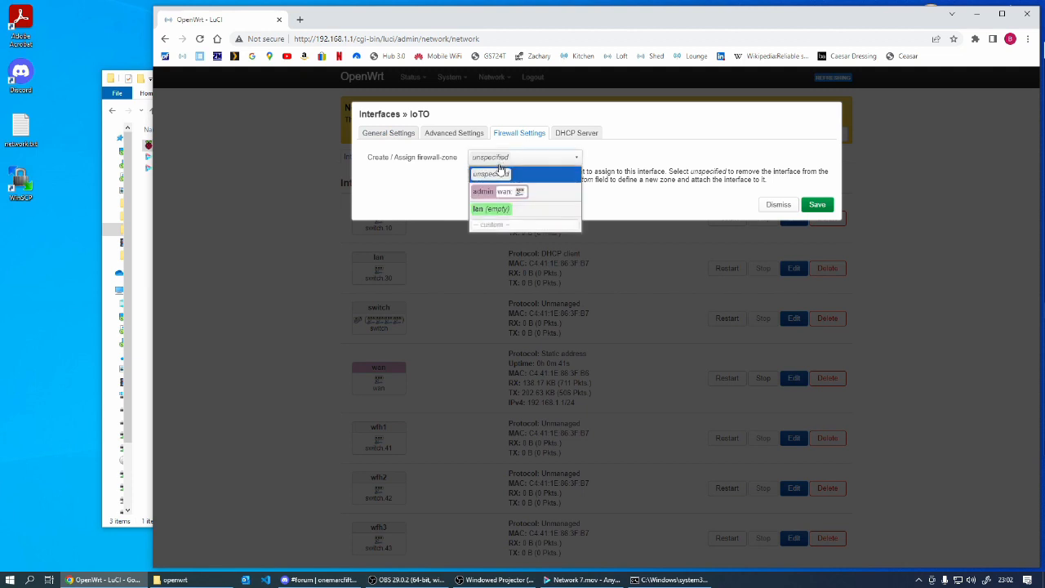
{"action": "left_click", "coordinate": [511, 206]}
{"action": "left_click", "coordinate": [816, 205]}
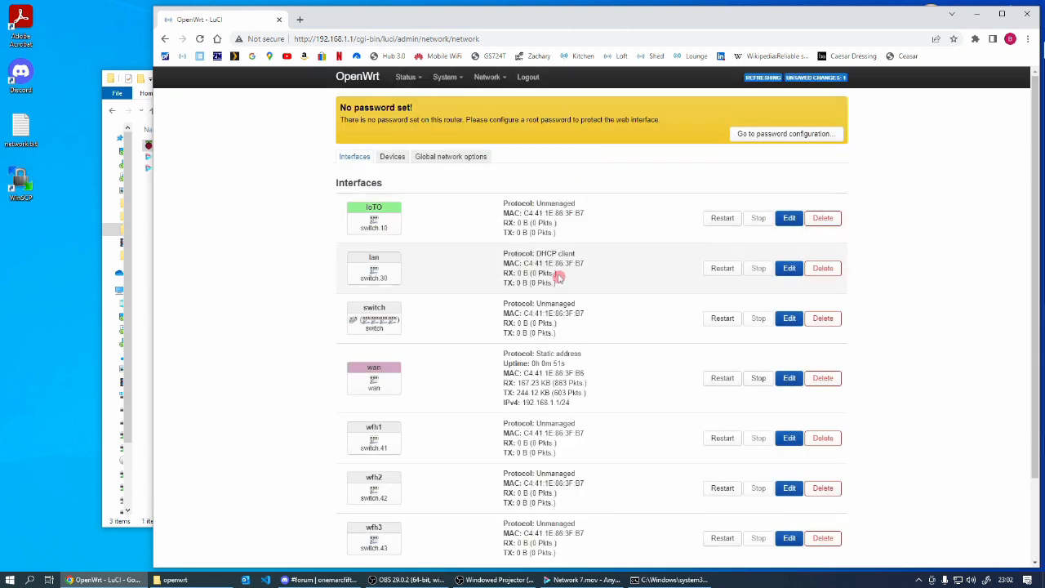
- Assign the lan interface to the lan firewall zone and save its settings
{"action": "left_click", "coordinate": [790, 269]}
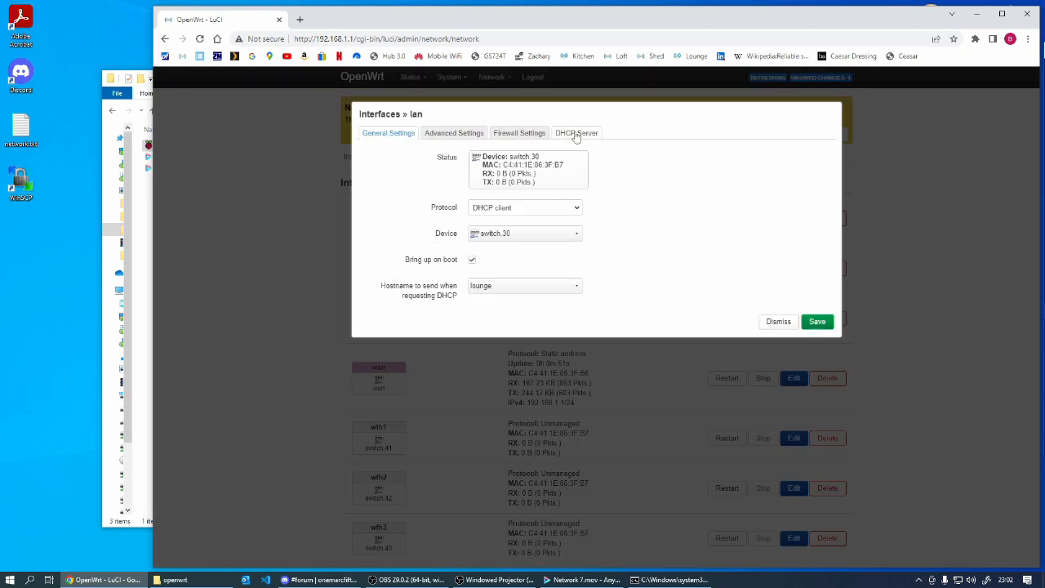
{"action": "left_click", "coordinate": [576, 134]}
{"action": "left_click", "coordinate": [520, 134]}
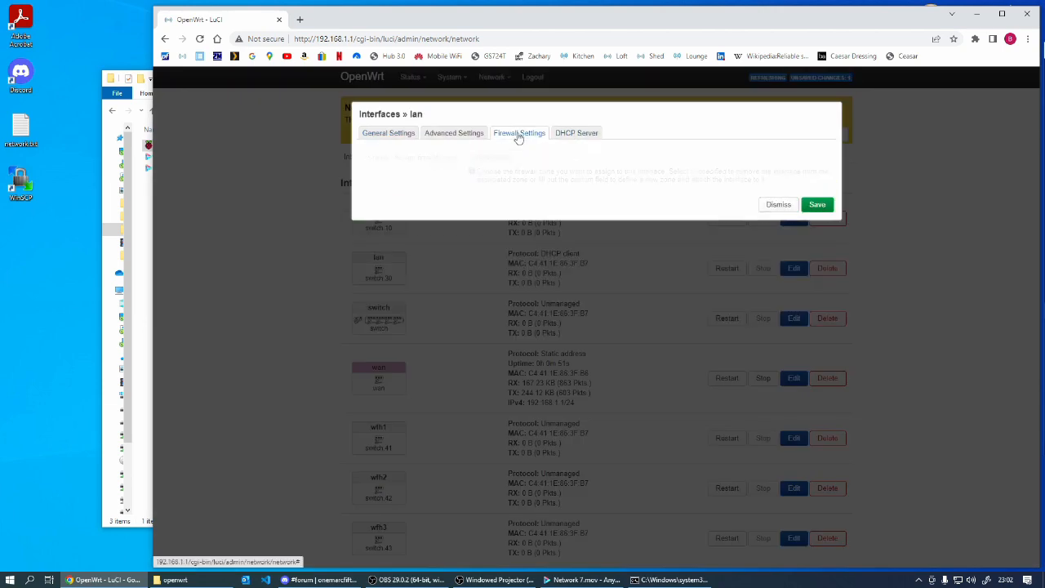
{"action": "left_click", "coordinate": [502, 158]}
{"action": "left_click", "coordinate": [478, 212]}
{"action": "left_click", "coordinate": [818, 206]}
- Assign the switch, wfh1, wfh2 and wfh3 interfaces to the lan firewall zone, and save and apply all pending changes
{"action": "left_click", "coordinate": [792, 487]}
{"action": "left_click", "coordinate": [792, 538]}
{"action": "left_click", "coordinate": [527, 136]}
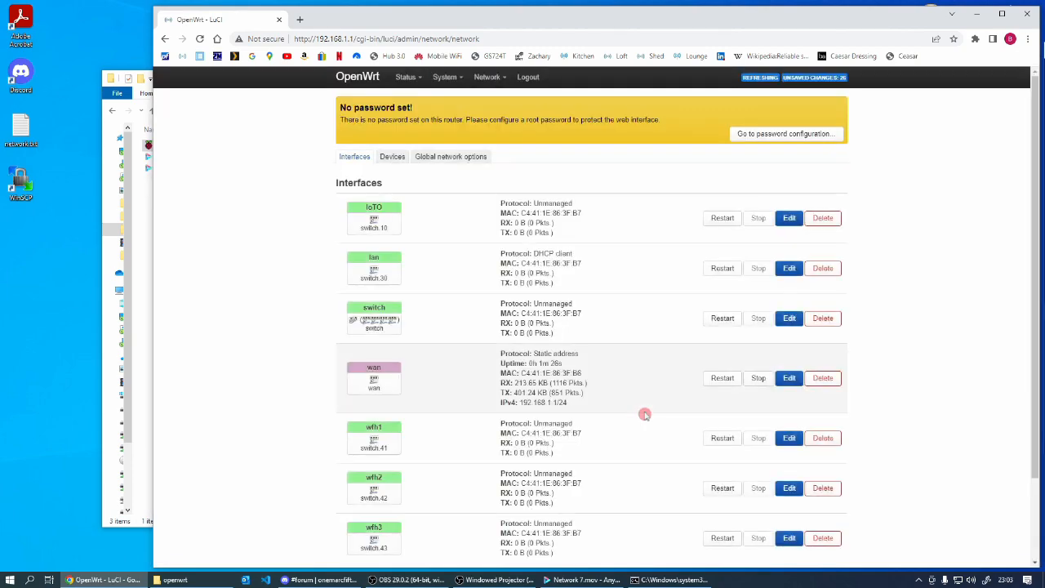
{"action": "scroll", "coordinate": [644, 416], "scroll_direction": "down", "scroll_amount": 3}
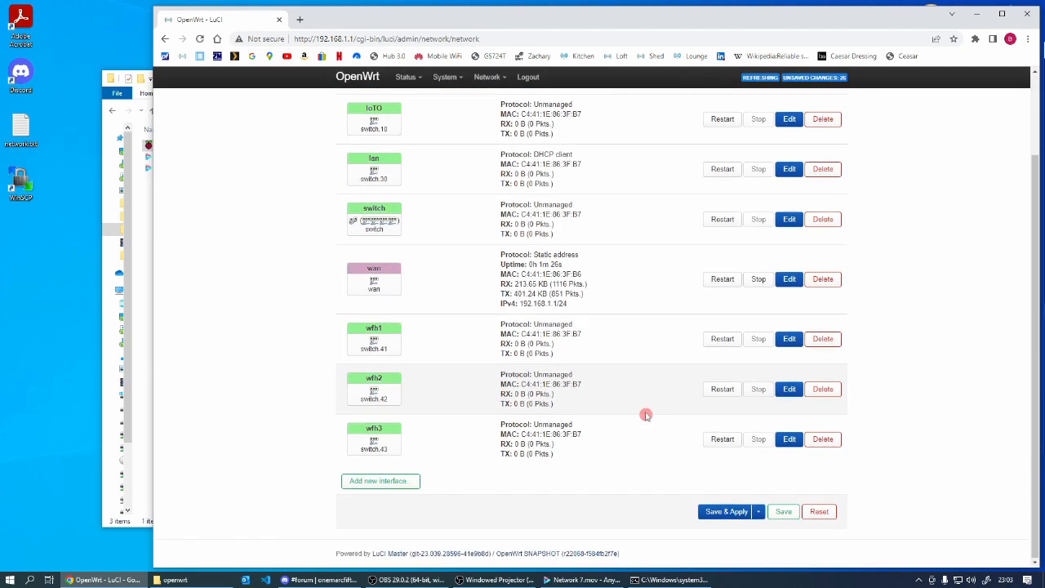
{"action": "scroll", "coordinate": [644, 416], "scroll_direction": "up", "scroll_amount": 3}
{"action": "scroll", "coordinate": [645, 415], "scroll_direction": "down", "scroll_amount": 2}
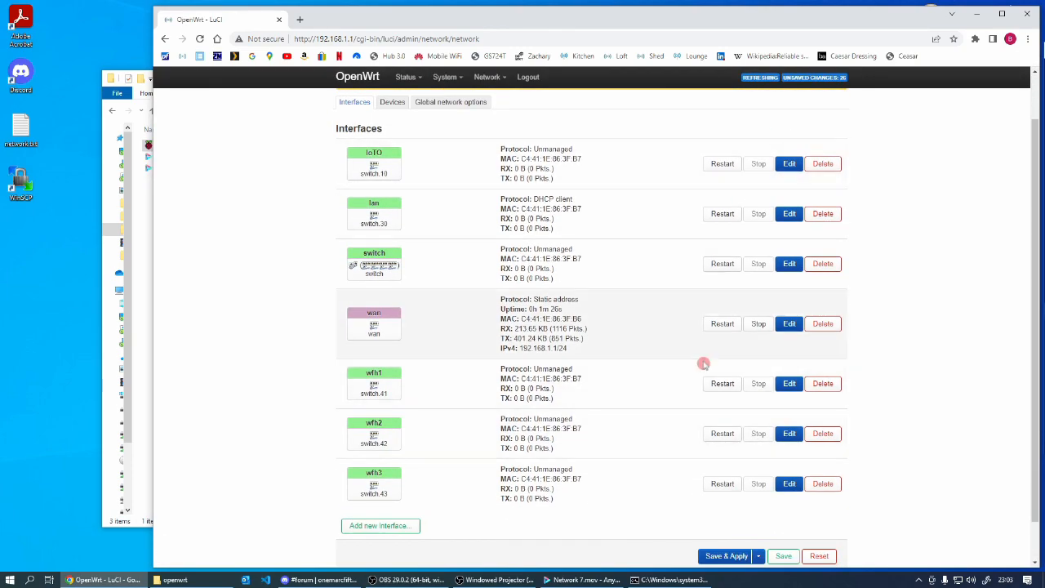
{"action": "left_click", "coordinate": [727, 556]}
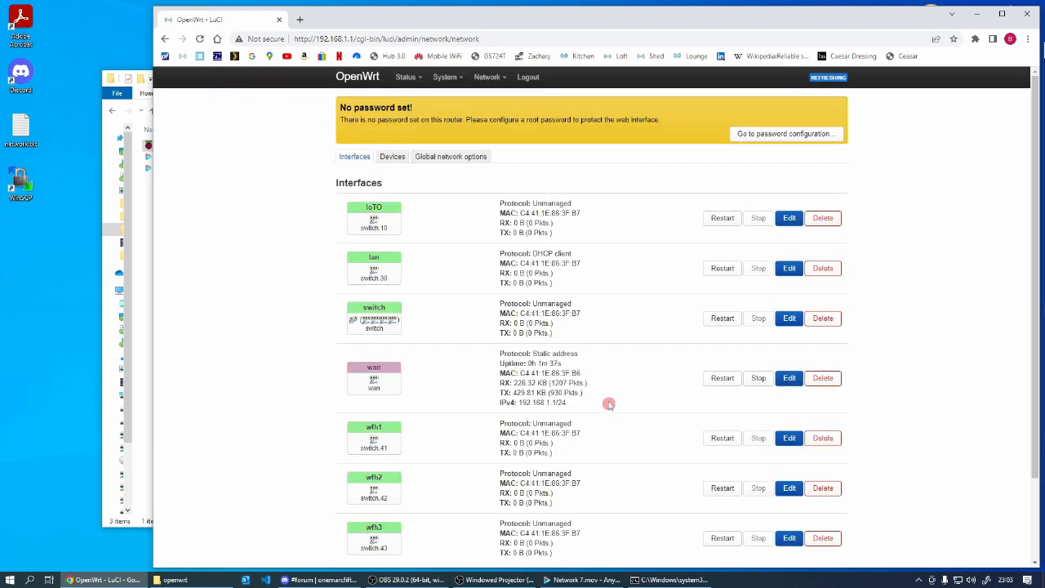
- Remove the default OpenWrt wireless networks from radio0, radio1 and radio2, and save and apply the changes
{"action": "scroll", "coordinate": [607, 402], "scroll_direction": "down", "scroll_amount": 3}
{"action": "scroll", "coordinate": [606, 391], "scroll_direction": "up", "scroll_amount": 3}
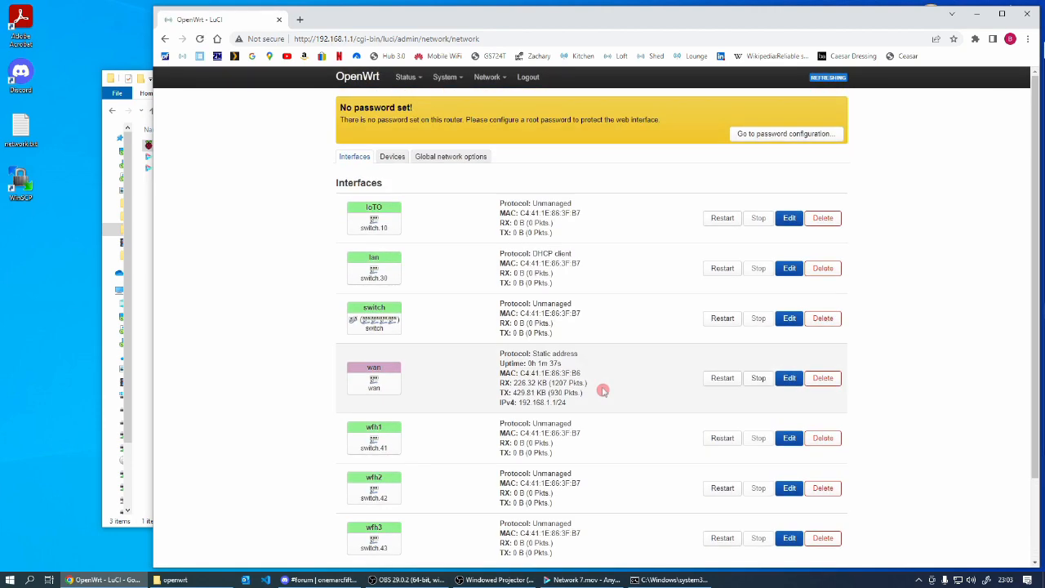
{"action": "mouse_move", "coordinate": [492, 78]}
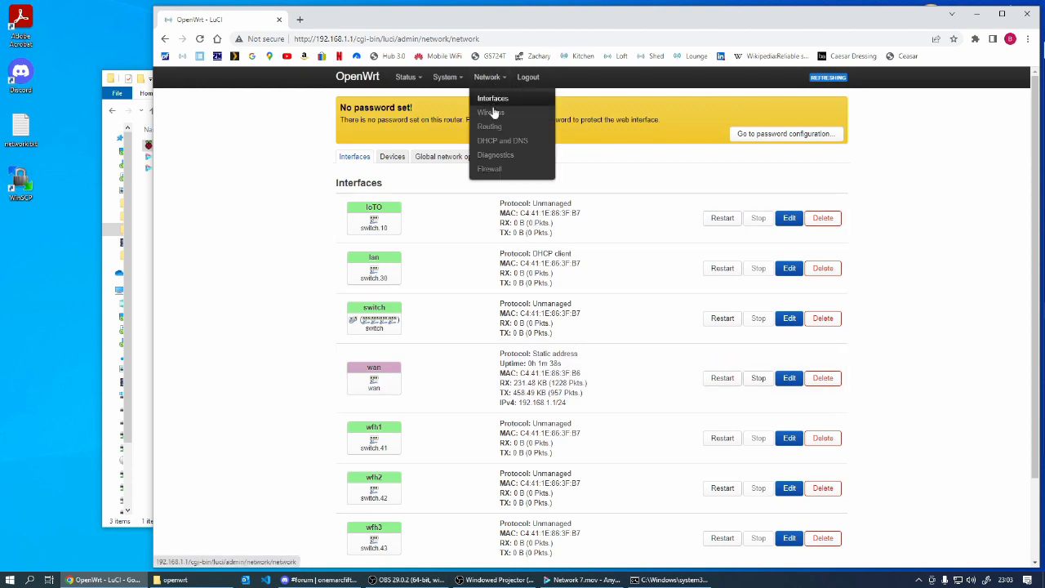
{"action": "left_click", "coordinate": [492, 115]}
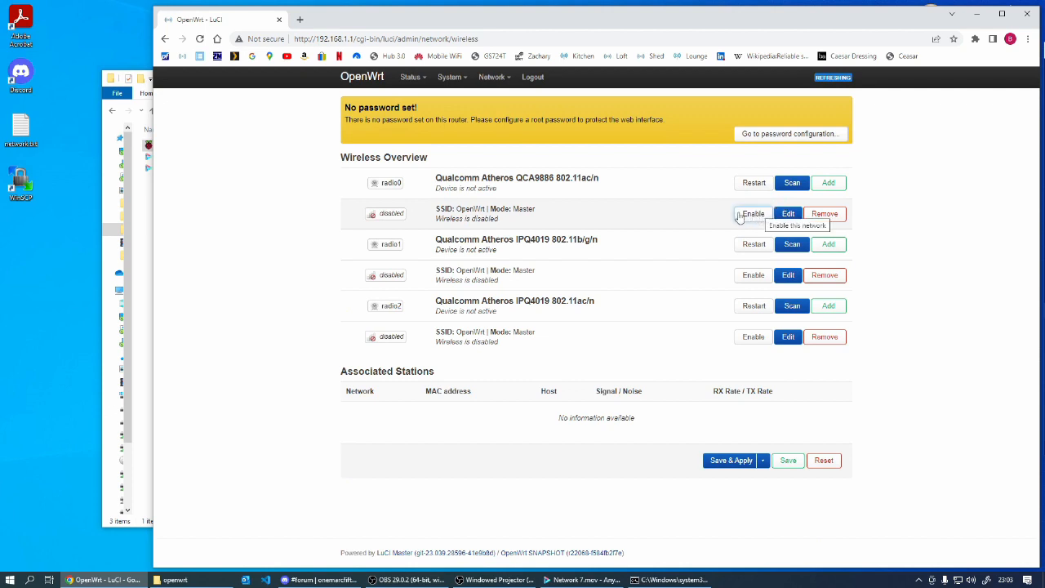
{"action": "left_click", "coordinate": [822, 215]}
{"action": "left_click", "coordinate": [823, 245]}
{"action": "left_click", "coordinate": [825, 275]}
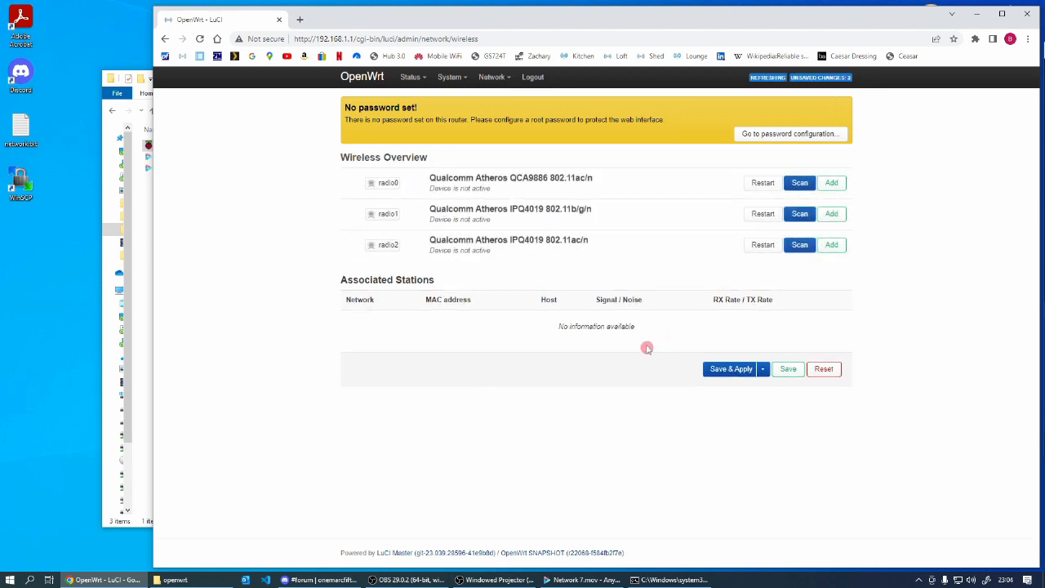
{"action": "left_click", "coordinate": [738, 369]}
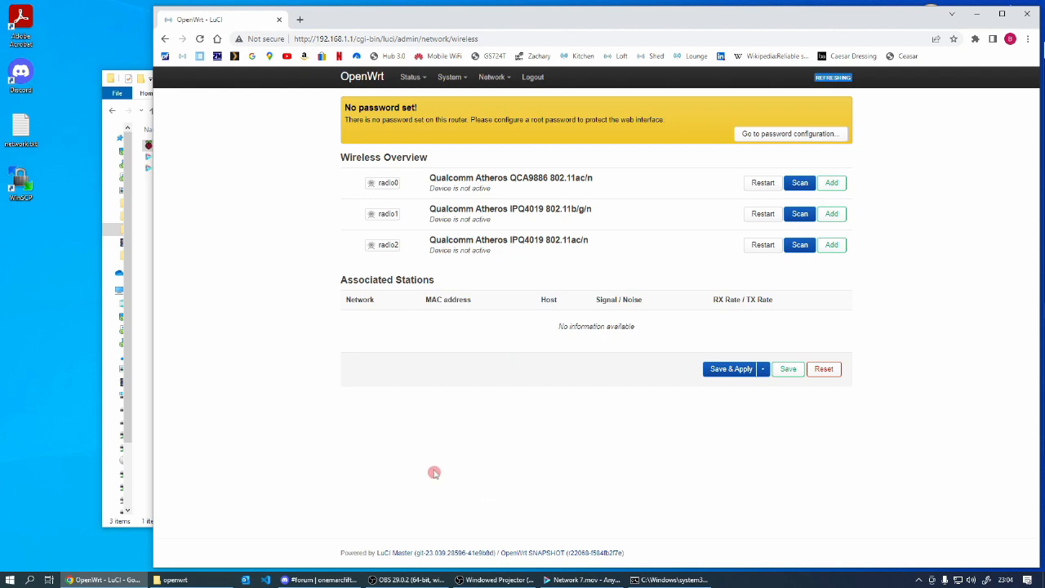
- Start WinSCP and log in to 192.168.1.1 as root using the SCP protocol
{"action": "mouse_move", "coordinate": [192, 578]}
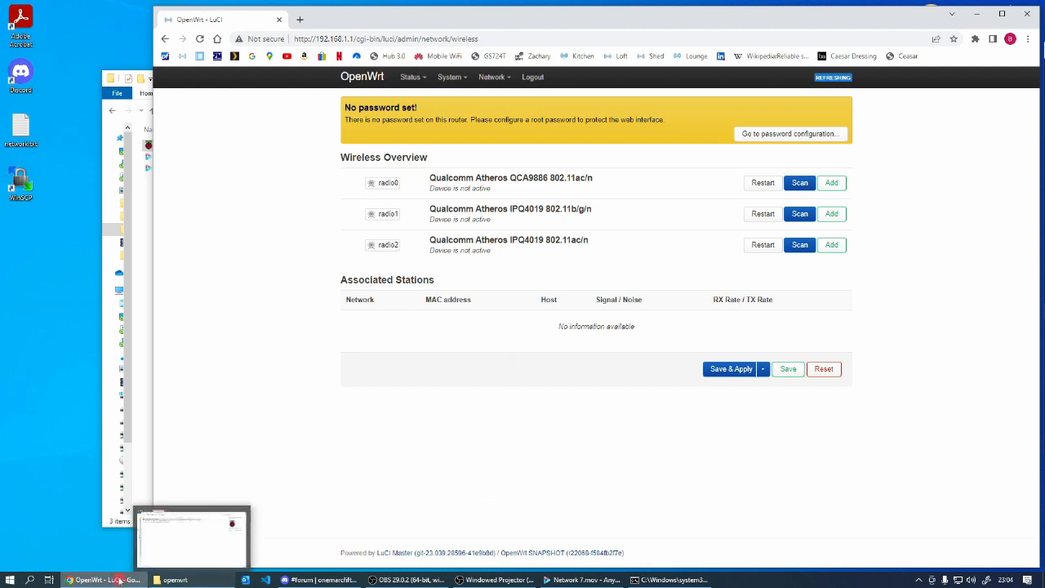
{"action": "mouse_move", "coordinate": [102, 579]}
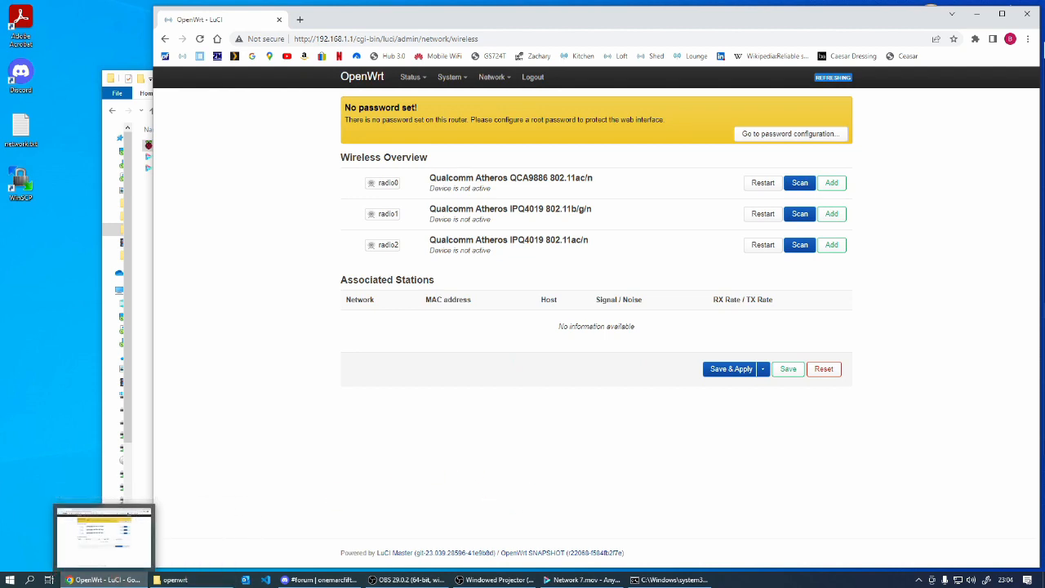
{"action": "left_click", "coordinate": [10, 578]}
{"action": "left_click", "coordinate": [65, 296]}
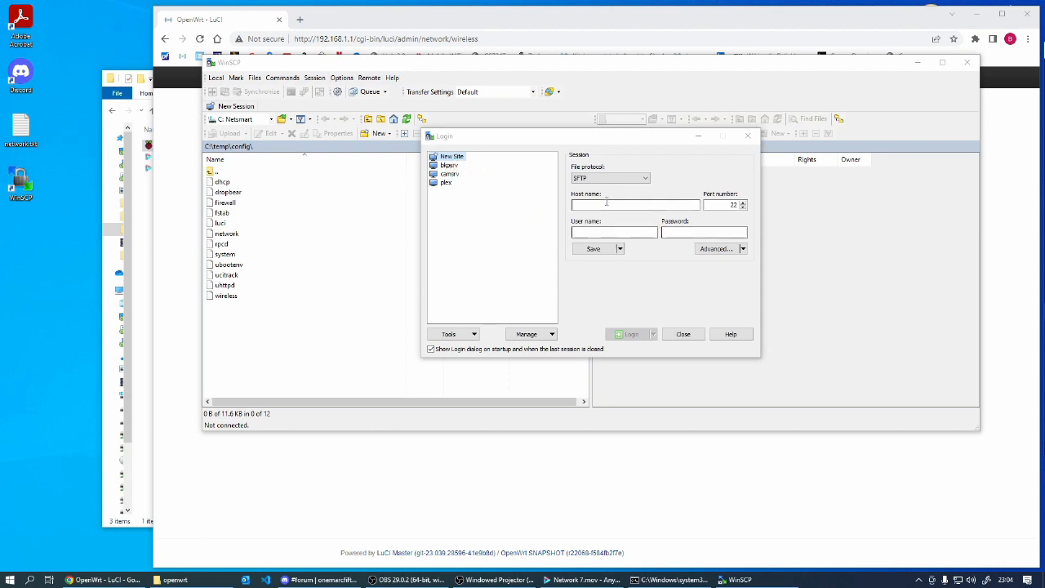
{"action": "type", "text": "192"}
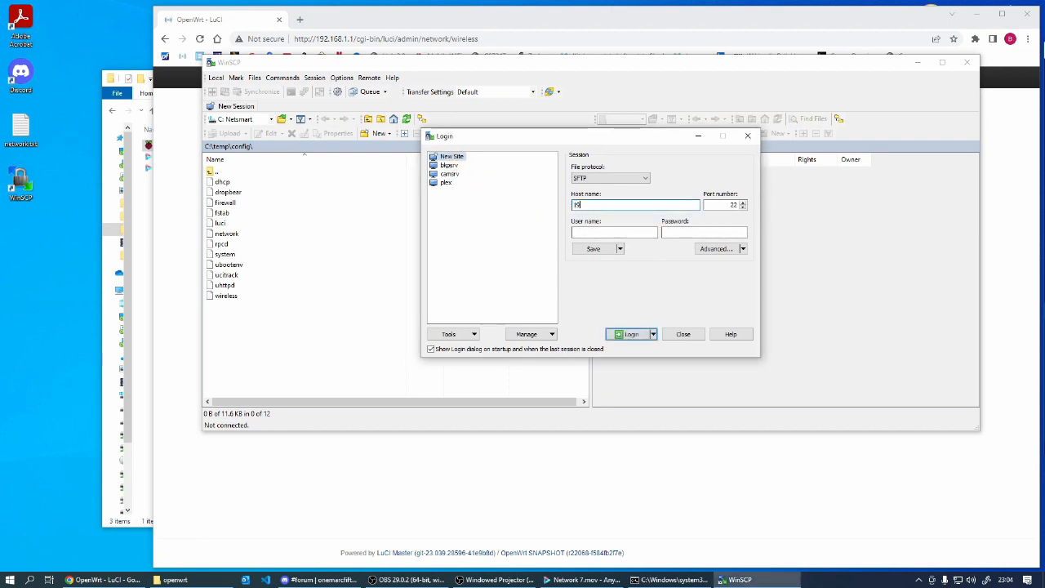
{"action": "type", "text": ".168.1.1"}
{"action": "left_click", "coordinate": [600, 231]}
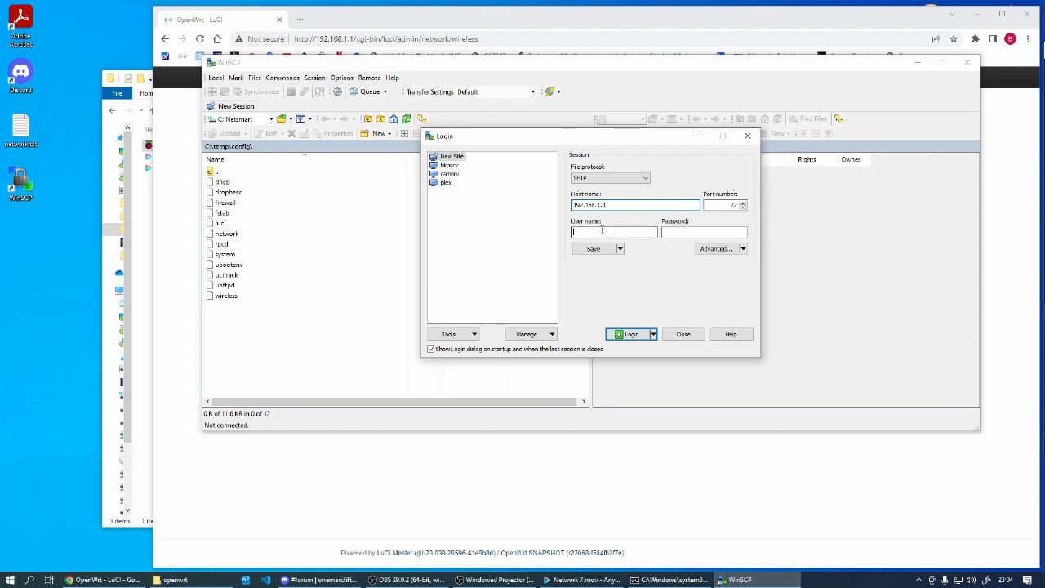
{"action": "left_click", "coordinate": [644, 177]}
{"action": "left_click", "coordinate": [608, 194]}
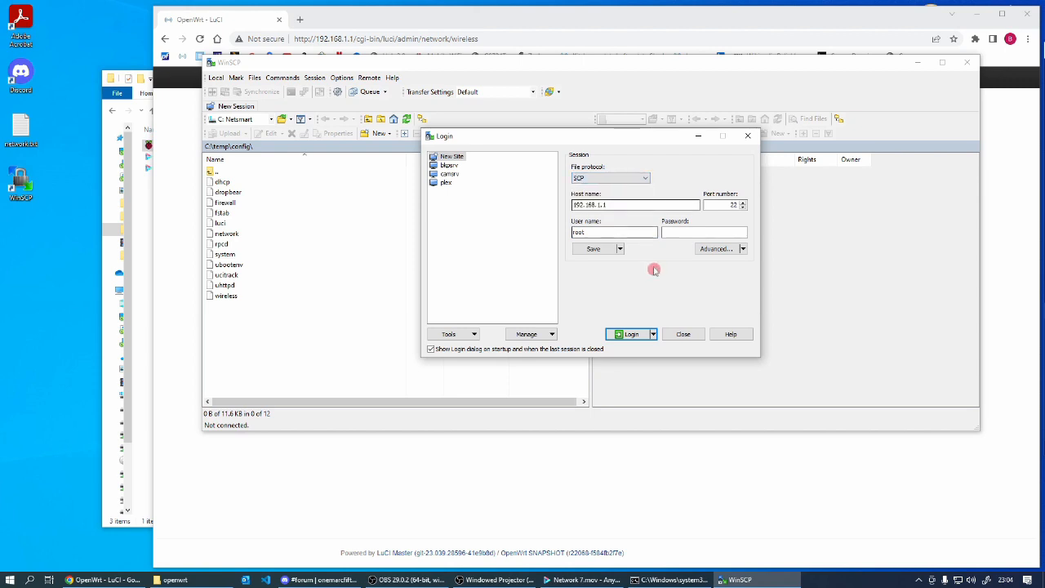
{"action": "left_click", "coordinate": [631, 334]}
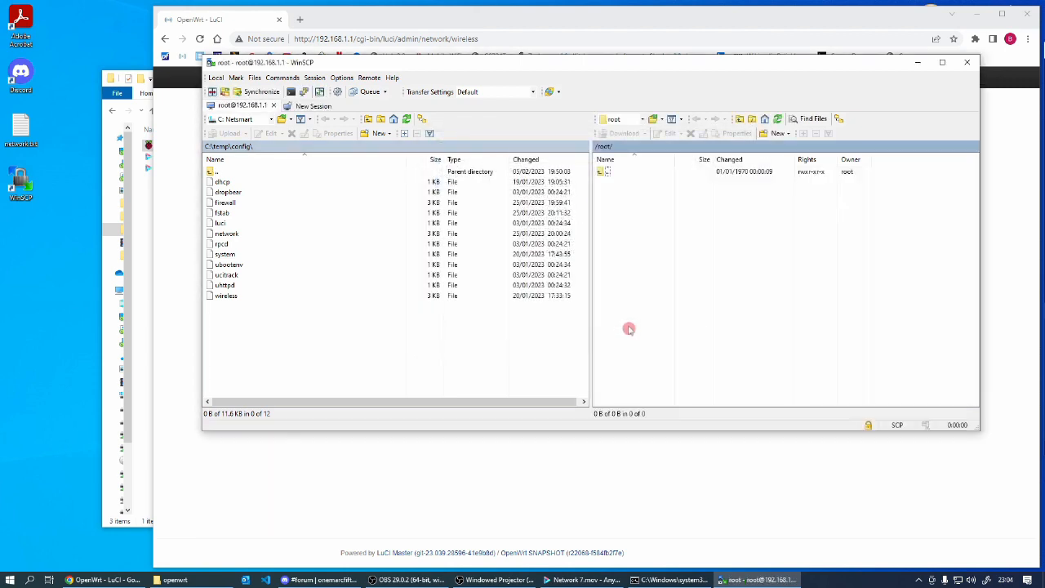
- Open the router's wireless file in /etc/config for editing and place the editor window where its contents are fully visible
{"action": "double_click", "coordinate": [605, 175]}
{"action": "double_click", "coordinate": [608, 202]}
{"action": "double_click", "coordinate": [609, 203]}
{"action": "left_click", "coordinate": [604, 295]}
{"action": "right_click", "coordinate": [606, 296]}
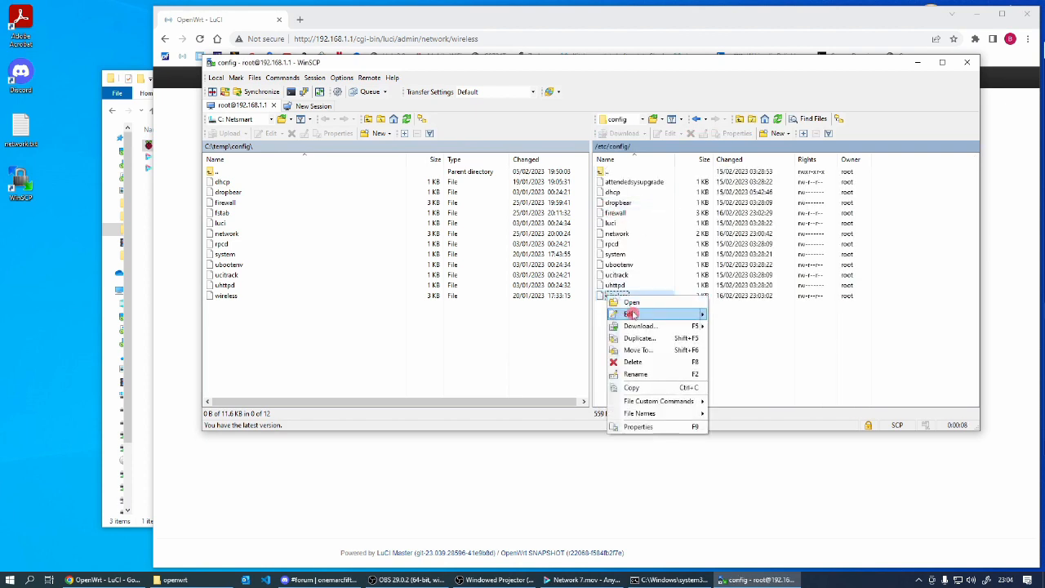
{"action": "left_click", "coordinate": [631, 314]}
{"action": "left_click_drag", "start_coordinate": [814, 14], "coordinate": [807, 51]}
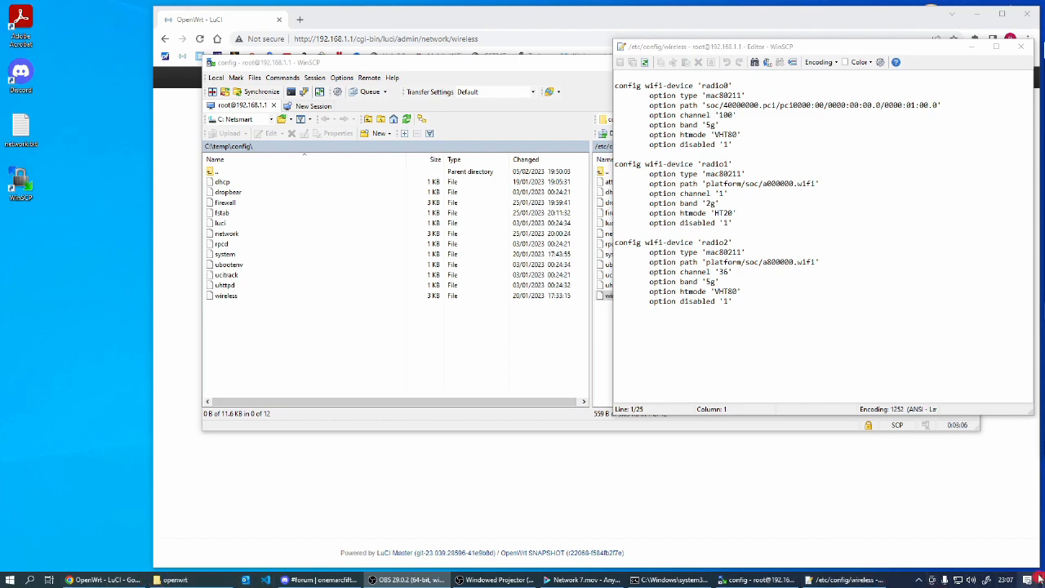
- Open the backup-OpenWrt-2023-02-08 archive with 7-Zip and open the wireless file in its etc\config folder for editing
{"action": "left_click", "coordinate": [207, 582]}
{"action": "right_click", "coordinate": [381, 147]}
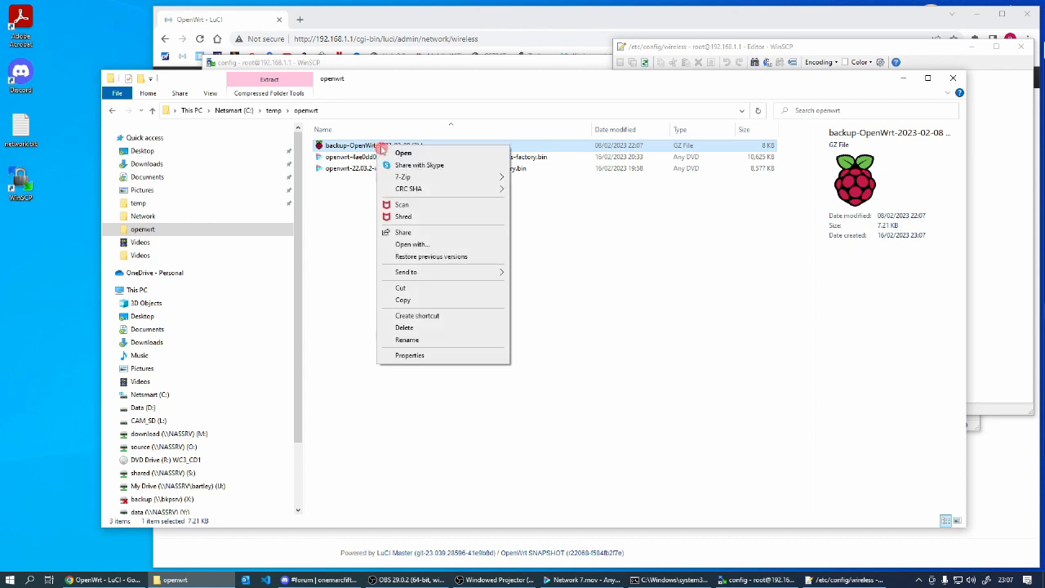
{"action": "mouse_move", "coordinate": [462, 178]}
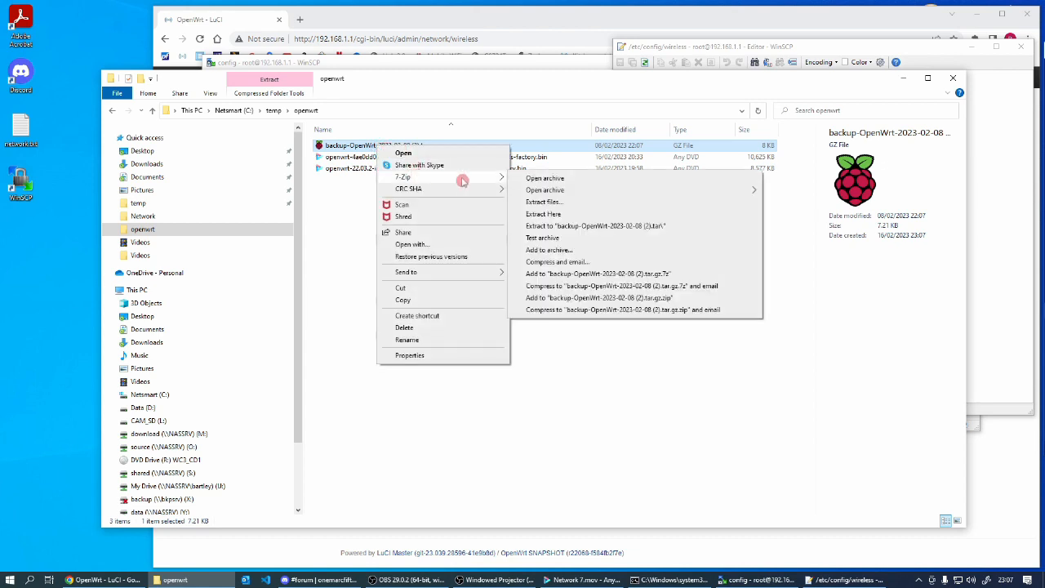
{"action": "left_click", "coordinate": [567, 178]}
{"action": "double_click", "coordinate": [260, 165]}
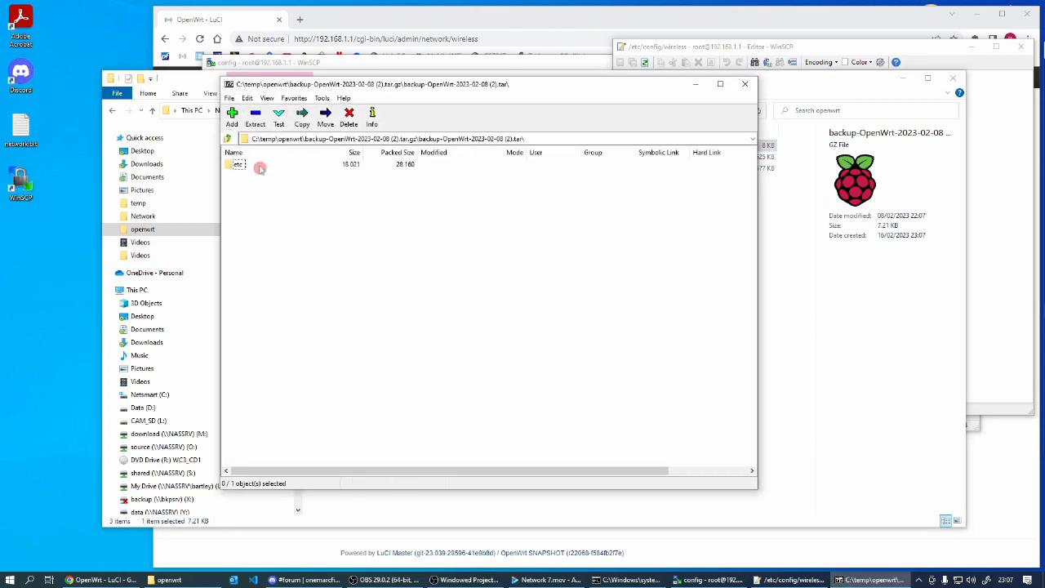
{"action": "double_click", "coordinate": [238, 165]}
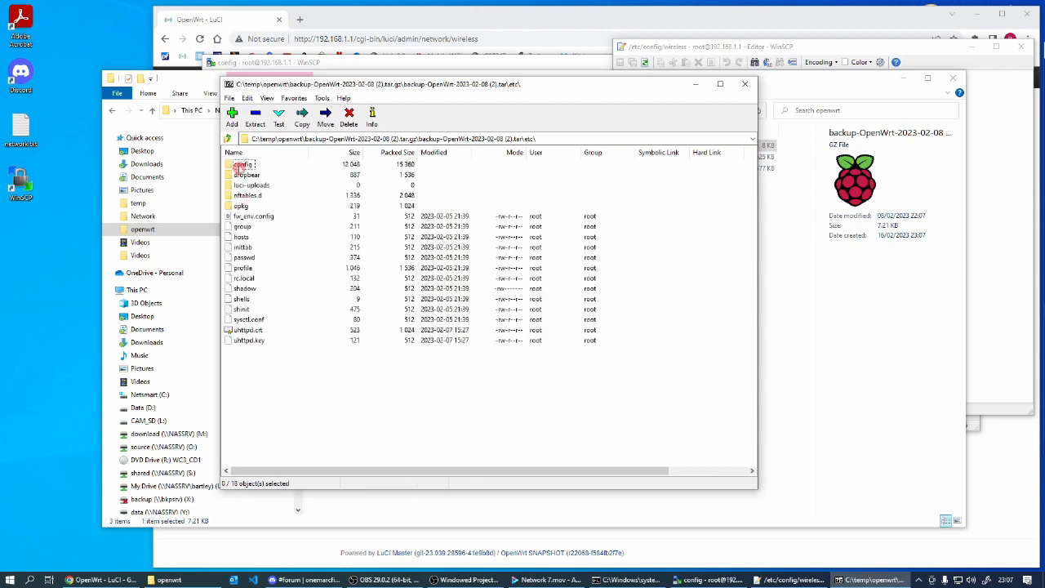
{"action": "double_click", "coordinate": [240, 165]}
{"action": "left_click", "coordinate": [237, 279]}
{"action": "right_click", "coordinate": [237, 279]}
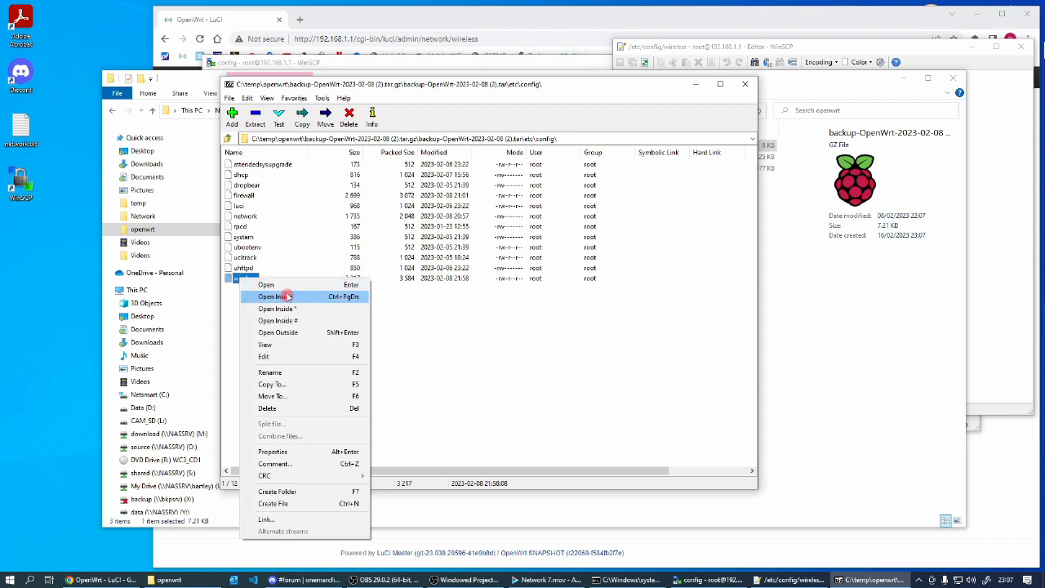
{"action": "left_click", "coordinate": [278, 355]}
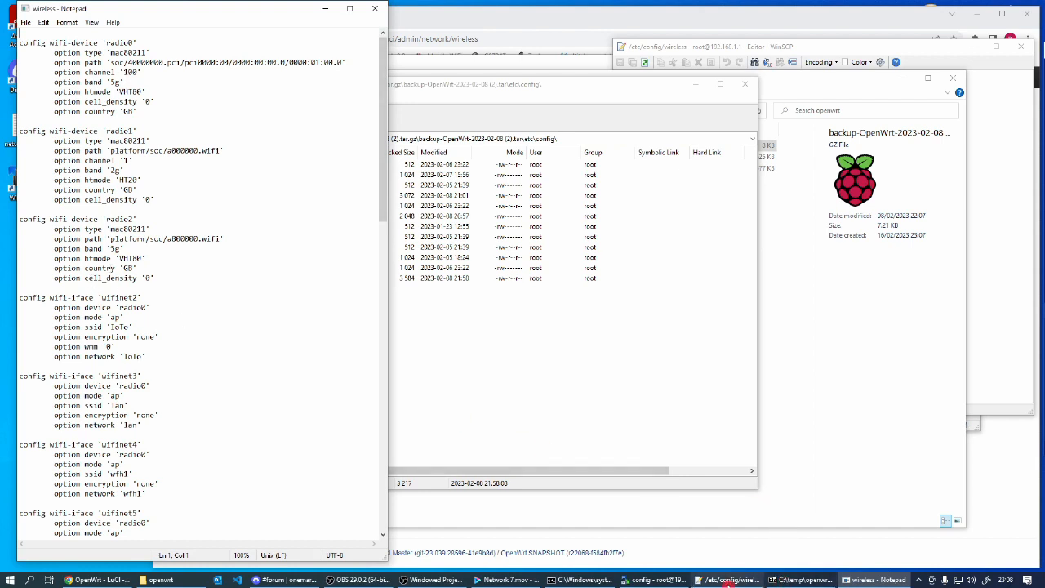
- Copy all wifi-iface sections from wifinet2 to wifinet26 in the backup file to the end of the router's wireless file
{"action": "left_click", "coordinate": [731, 580]}
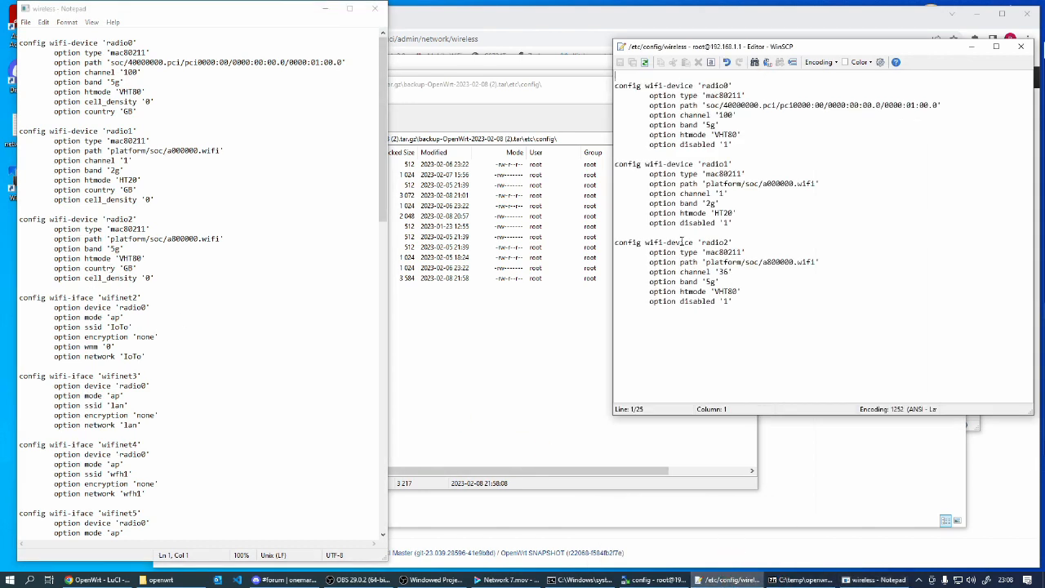
{"action": "left_click_drag", "start_coordinate": [19, 298], "coordinate": [73, 539]}
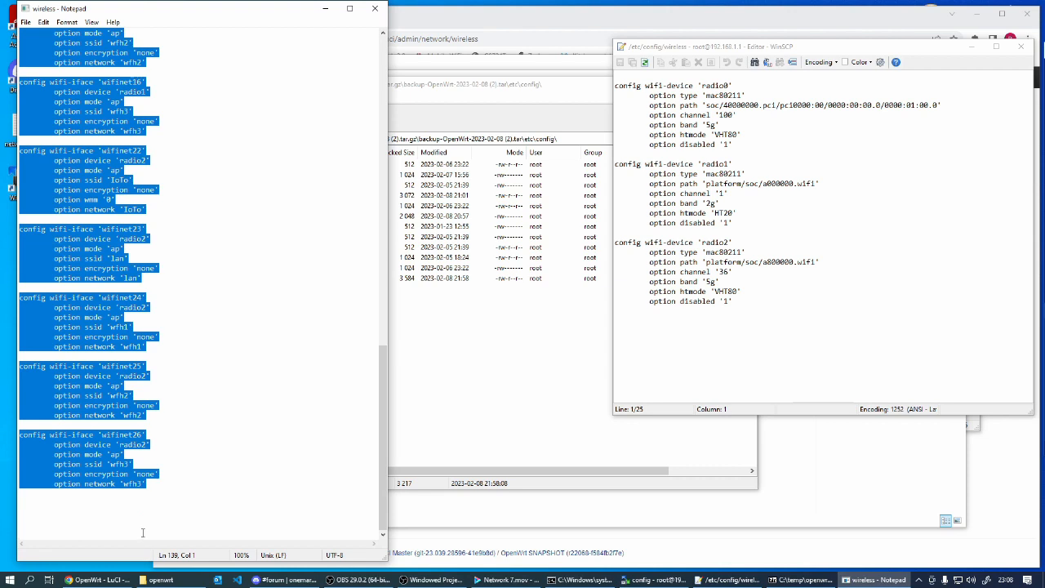
{"action": "left_click", "coordinate": [626, 315]}
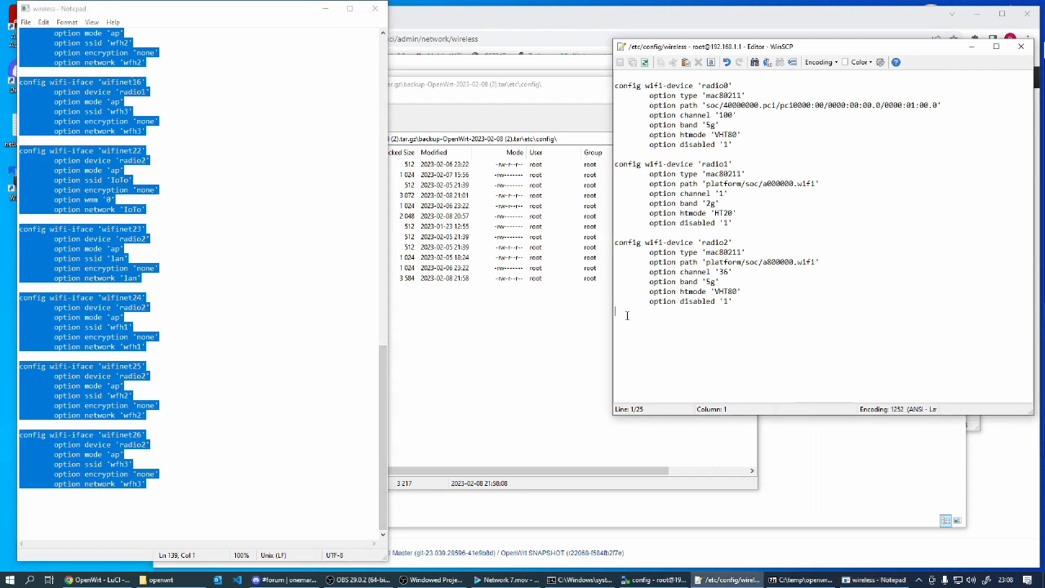
{"action": "key", "text": "Return"}
{"action": "key", "text": "ctrl+v"}
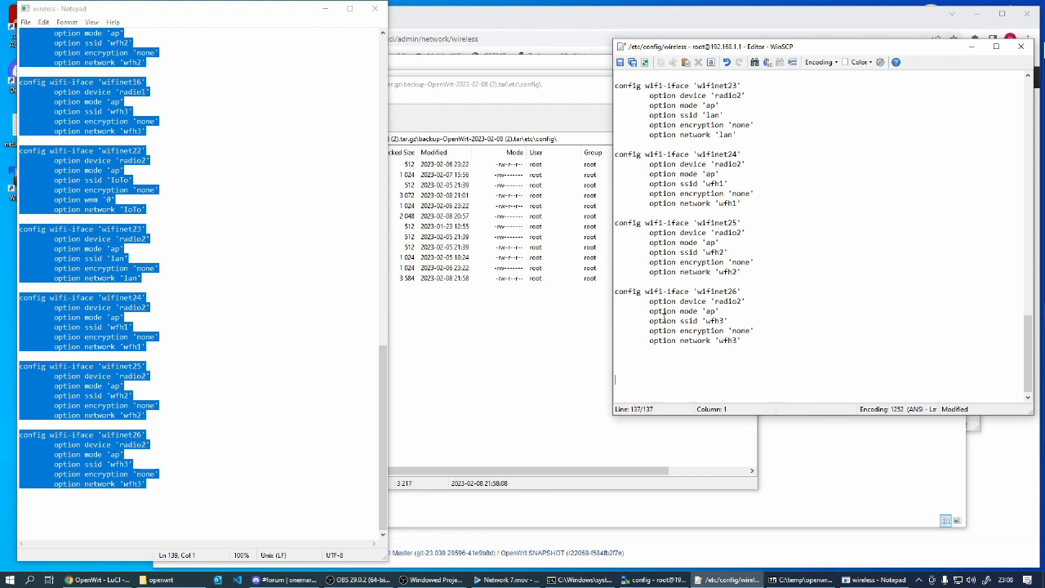
- Examine the pasted wifi-iface sections in the router's wireless file, checking each one's radio device, SSID, encryption and network
{"action": "scroll", "coordinate": [664, 314], "scroll_direction": "up", "scroll_amount": 20}
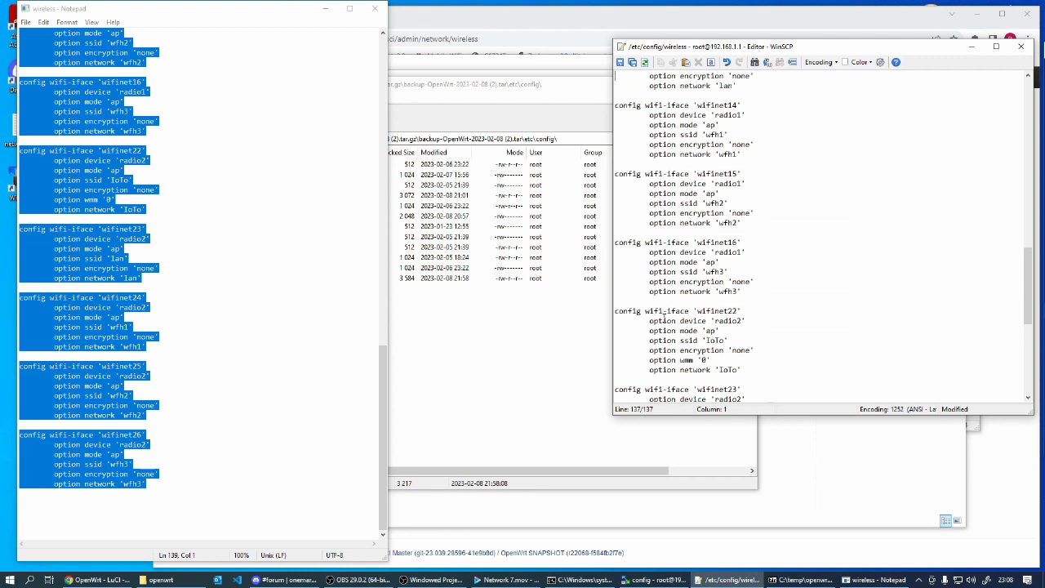
{"action": "scroll", "coordinate": [663, 315], "scroll_direction": "up", "scroll_amount": 12}
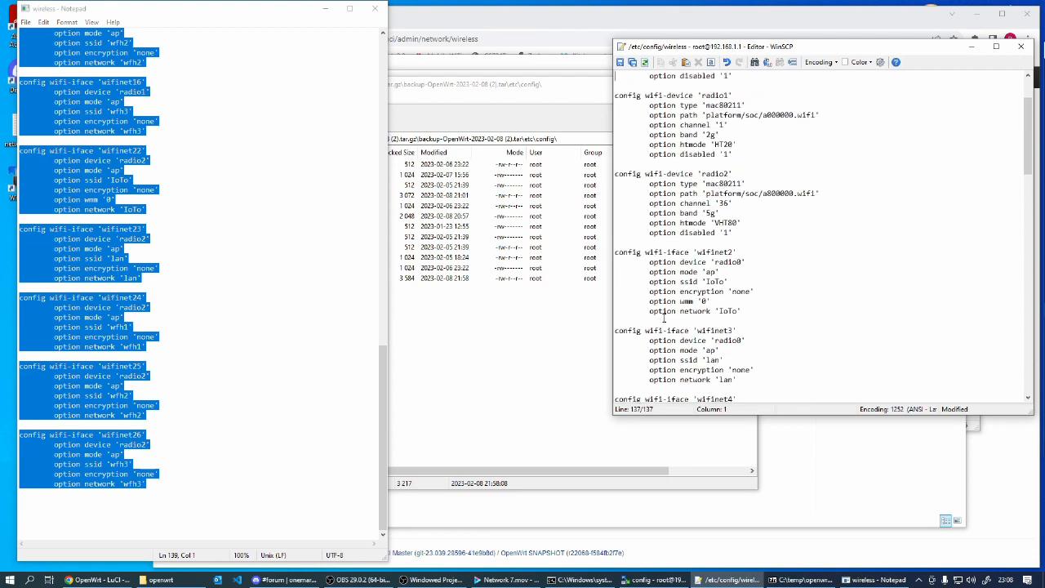
{"action": "key", "text": "Down"}
{"action": "key", "text": "Down"}
{"action": "key", "text": "Down"}
{"action": "key", "text": "Down"}
{"action": "key", "text": "Down"}
{"action": "key", "text": "Down"}
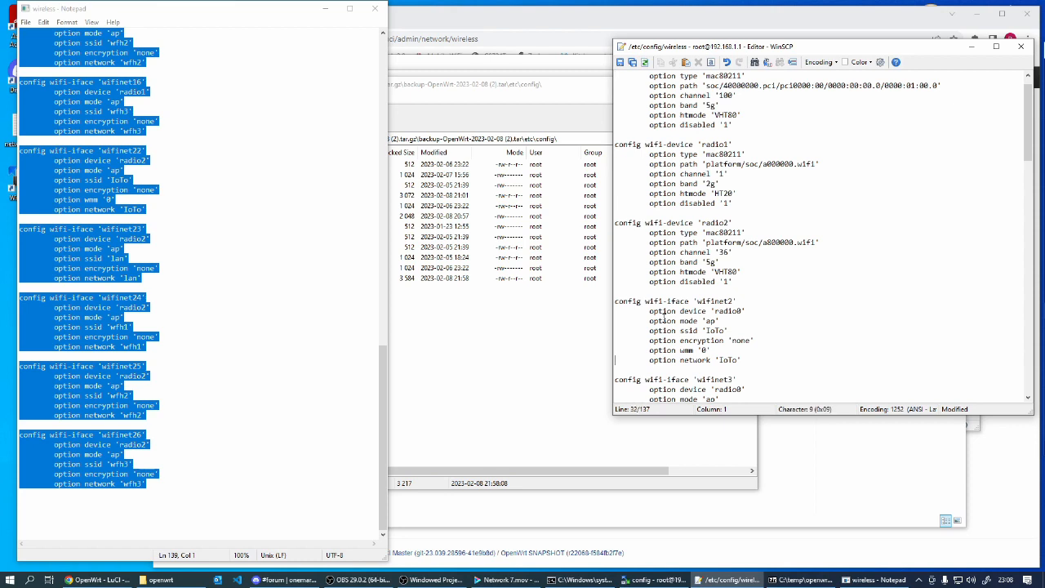
{"action": "key", "text": "Down"}
{"action": "key", "text": "Down"}
{"action": "key", "text": "Down"}
{"action": "key", "text": "Down"}
{"action": "key", "text": "Down"}
{"action": "key", "text": "Down"}
{"action": "key", "text": "Down"}
{"action": "key", "text": "Down"}
{"action": "key", "text": "Down"}
{"action": "key", "text": "Down"}
{"action": "key", "text": "Down"}
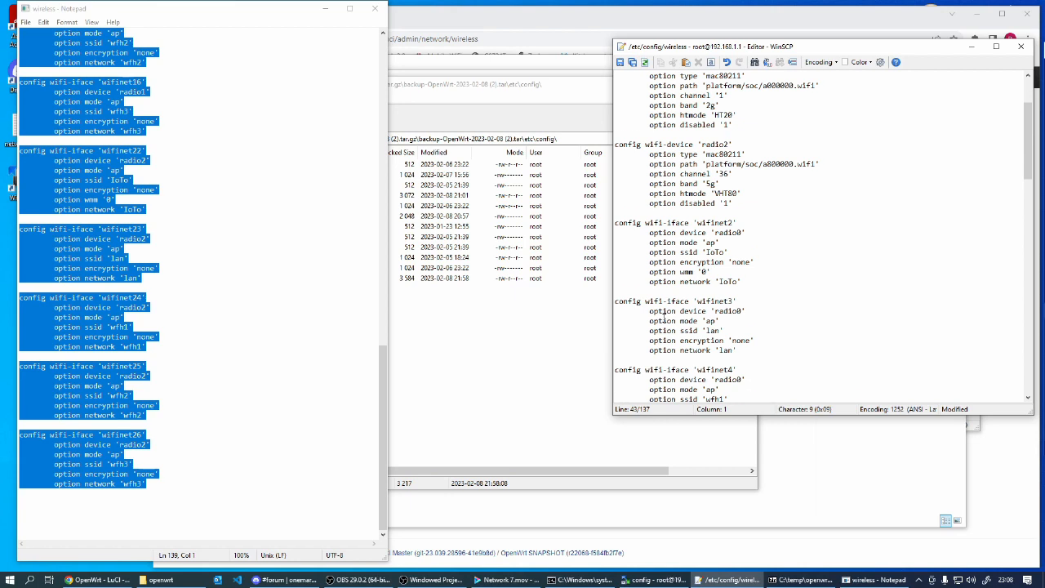
{"action": "key", "text": "Down"}
{"action": "key", "text": "Down"}
{"action": "key", "text": "Down"}
{"action": "key", "text": "Down"}
{"action": "key", "text": "Down"}
{"action": "key", "text": "Down"}
{"action": "key", "text": "Down"}
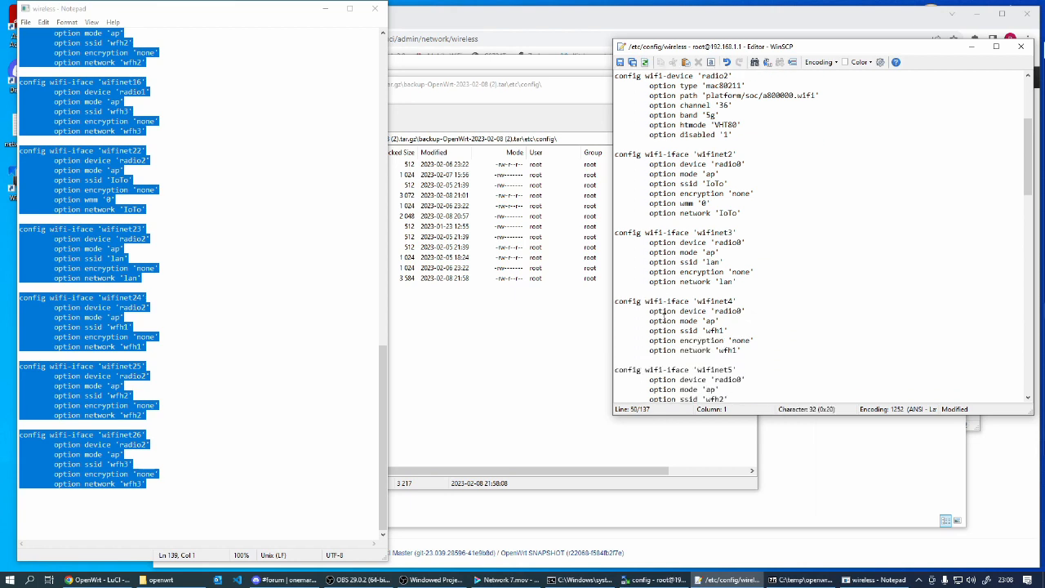
- Check the ssid and network values in the router's wireless file from wifinet2 down to wifinet12 for naming consistency
{"action": "key", "text": "Down"}
{"action": "key", "text": "Down"}
{"action": "key", "text": "Down"}
{"action": "key", "text": "Down"}
{"action": "key", "text": "Down"}
{"action": "key", "text": "Down"}
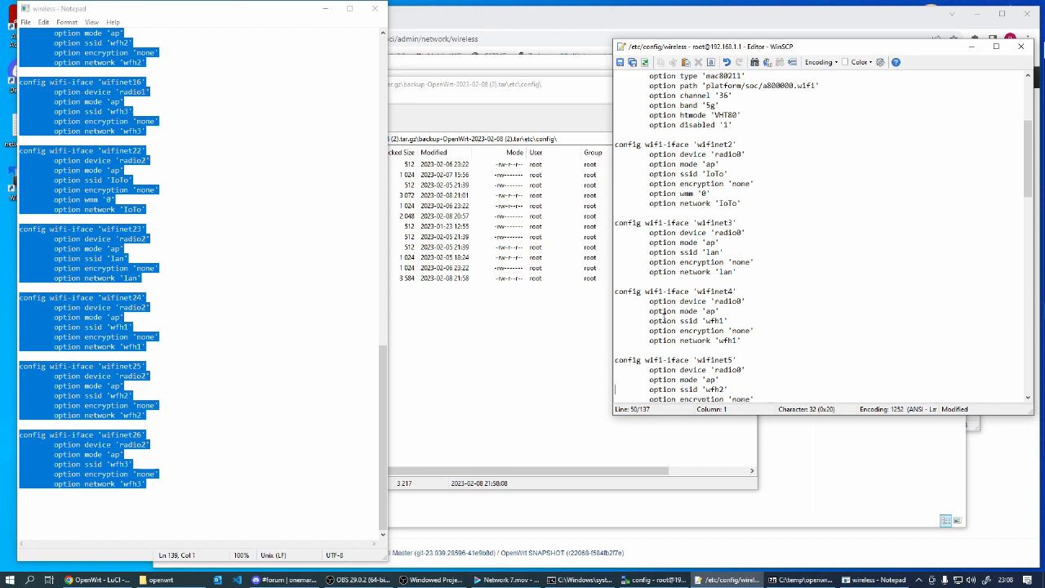
{"action": "key", "text": "Down"}
{"action": "key", "text": "Down"}
{"action": "key", "text": "Down"}
{"action": "key", "text": "Down"}
{"action": "key", "text": "Down"}
{"action": "key", "text": "Down"}
{"action": "key", "text": "Down"}
{"action": "key", "text": "Down"}
{"action": "key", "text": "Down"}
{"action": "key", "text": "Down"}
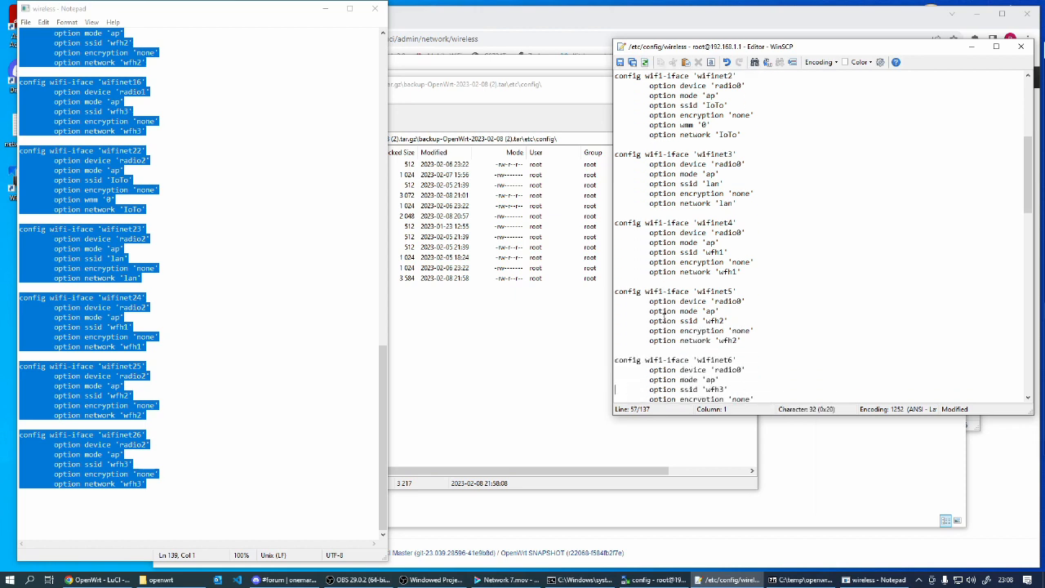
{"action": "key", "text": "Down"}
{"action": "key", "text": "Down"}
{"action": "key", "text": "Down"}
{"action": "key", "text": "Down"}
{"action": "key", "text": "Down"}
{"action": "key", "text": "Down"}
{"action": "key", "text": "Down"}
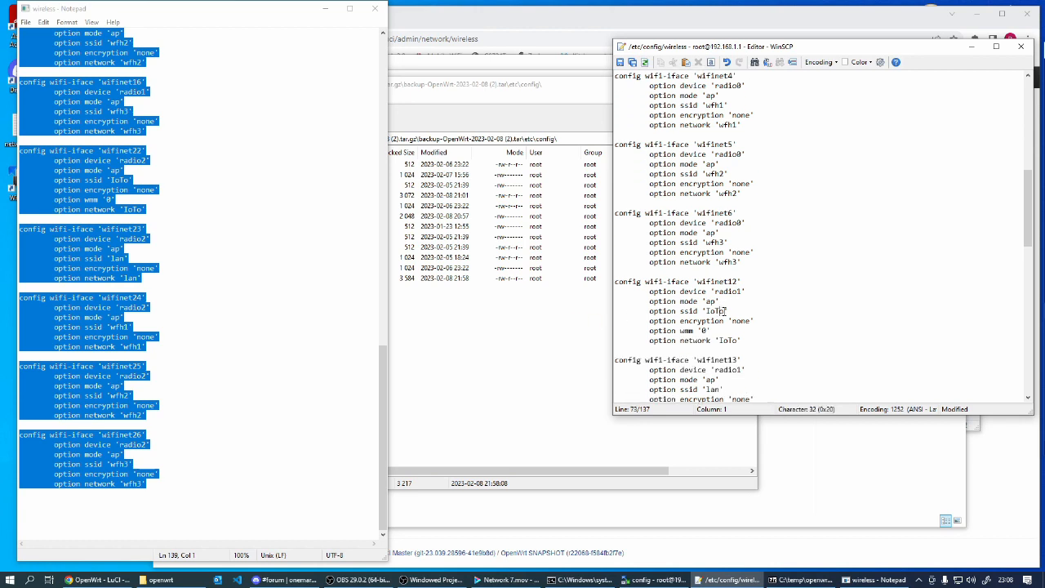
- Change the ssid of the wifinet12 section to IoTO in the router's wireless file
{"action": "left_click", "coordinate": [724, 311]}
{"action": "key", "text": "Delete"}
{"action": "type", "text": "O"}
- Change both the ssid and the network of the wifinet2 section to IoTO
{"action": "scroll", "coordinate": [710, 277], "scroll_direction": "up", "scroll_amount": 7}
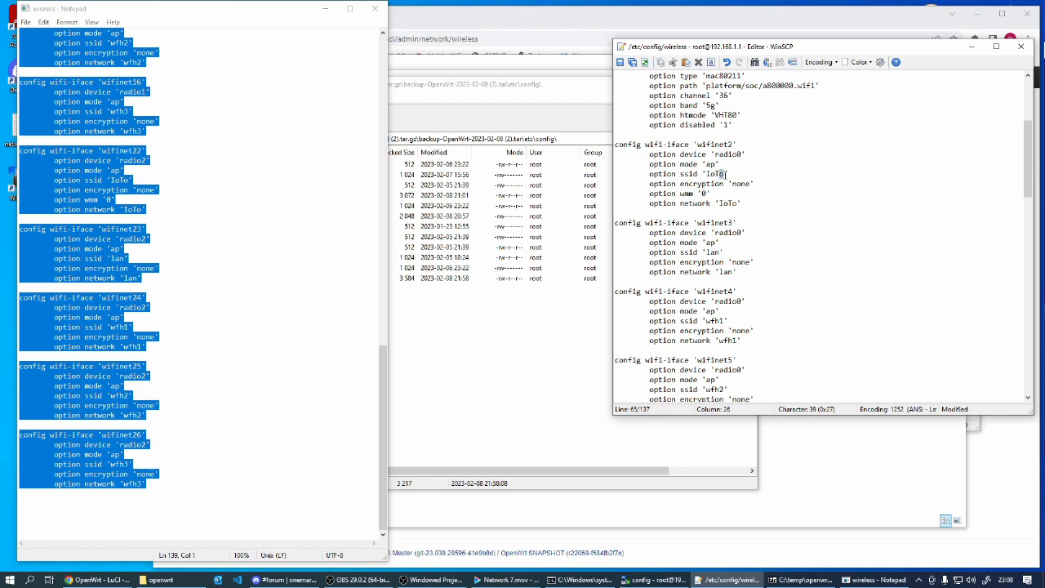
{"action": "type", "text": "O"}
{"action": "left_click_drag", "start_coordinate": [732, 203], "coordinate": [739, 204]}
{"action": "type", "text": "O"}
- Change the network option of the wifinet12 section to IoTO
{"action": "scroll", "coordinate": [703, 260], "scroll_direction": "down", "scroll_amount": 7}
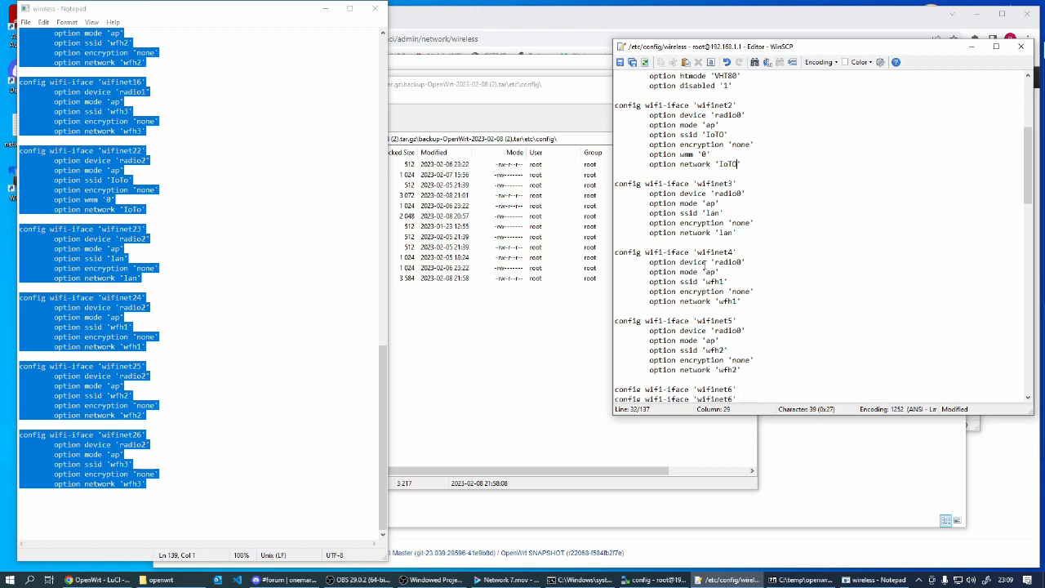
{"action": "scroll", "coordinate": [705, 269], "scroll_direction": "down", "scroll_amount": 1}
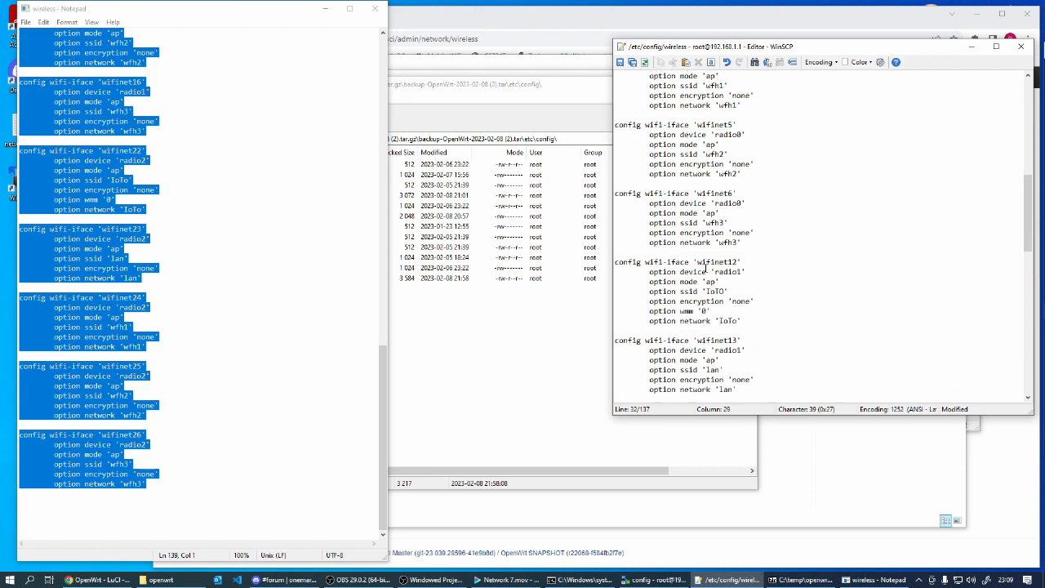
{"action": "scroll", "coordinate": [703, 284], "scroll_direction": "down", "scroll_amount": 2}
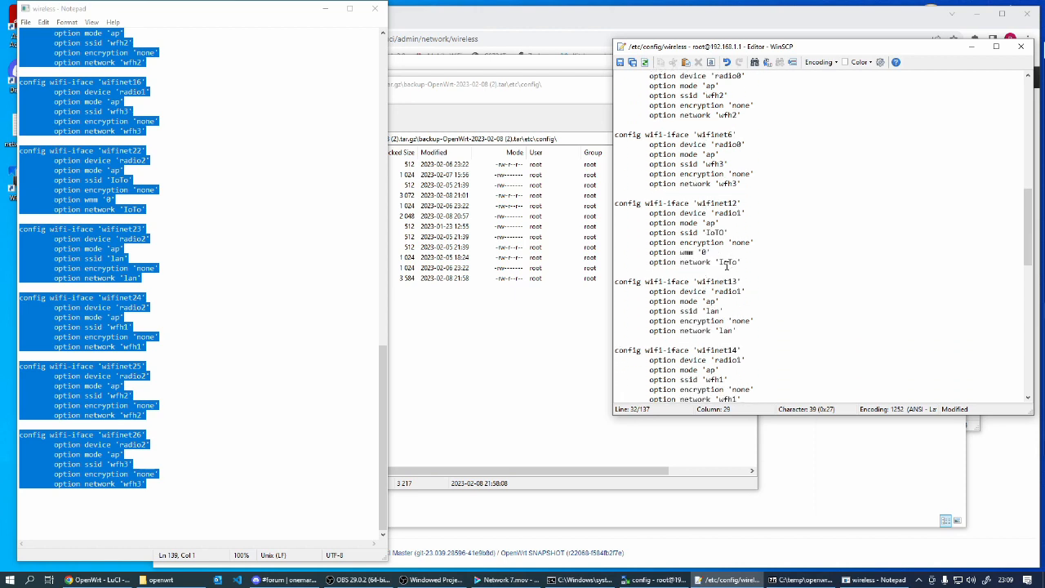
{"action": "left_click_drag", "start_coordinate": [733, 263], "coordinate": [737, 263]}
{"action": "type", "text": "O"}
- Change both the ssid and the network of the wifinet22 section to IoTO
{"action": "scroll", "coordinate": [713, 355], "scroll_direction": "down", "scroll_amount": 3}
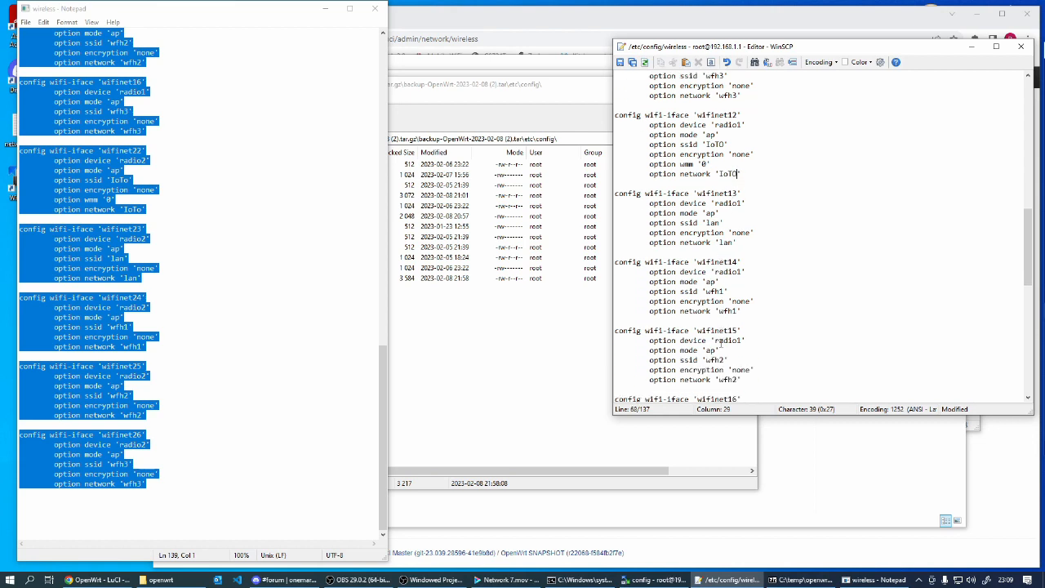
{"action": "scroll", "coordinate": [687, 294], "scroll_direction": "down", "scroll_amount": 3}
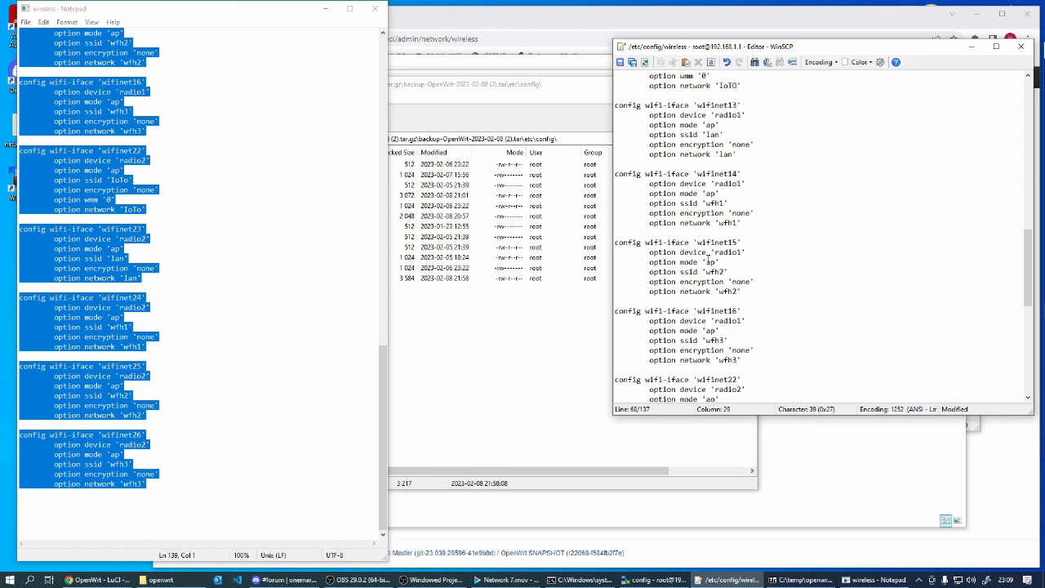
{"action": "scroll", "coordinate": [715, 294], "scroll_direction": "down", "scroll_amount": 3}
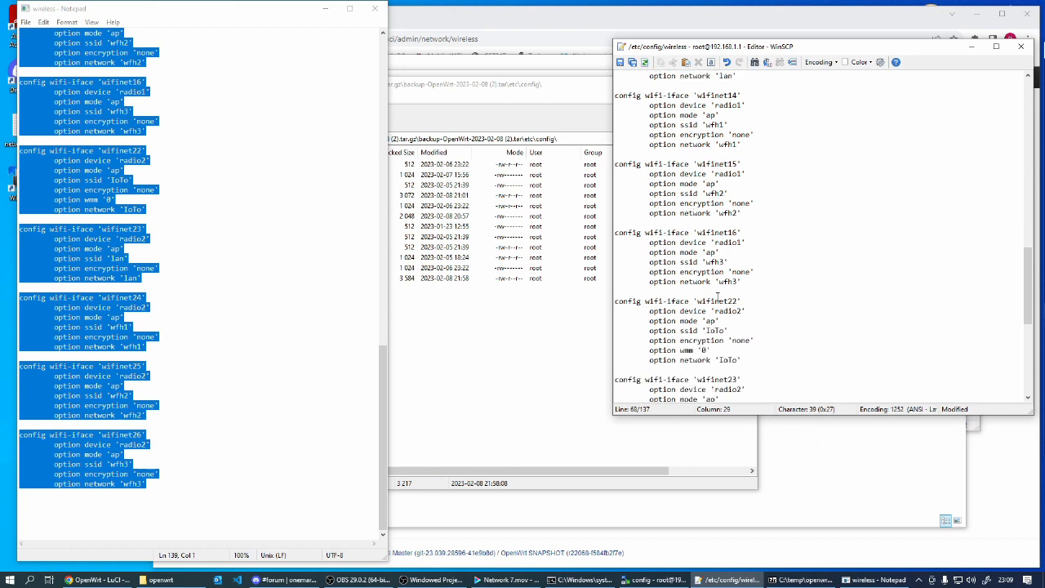
{"action": "left_click_drag", "start_coordinate": [719, 321], "coordinate": [725, 322]}
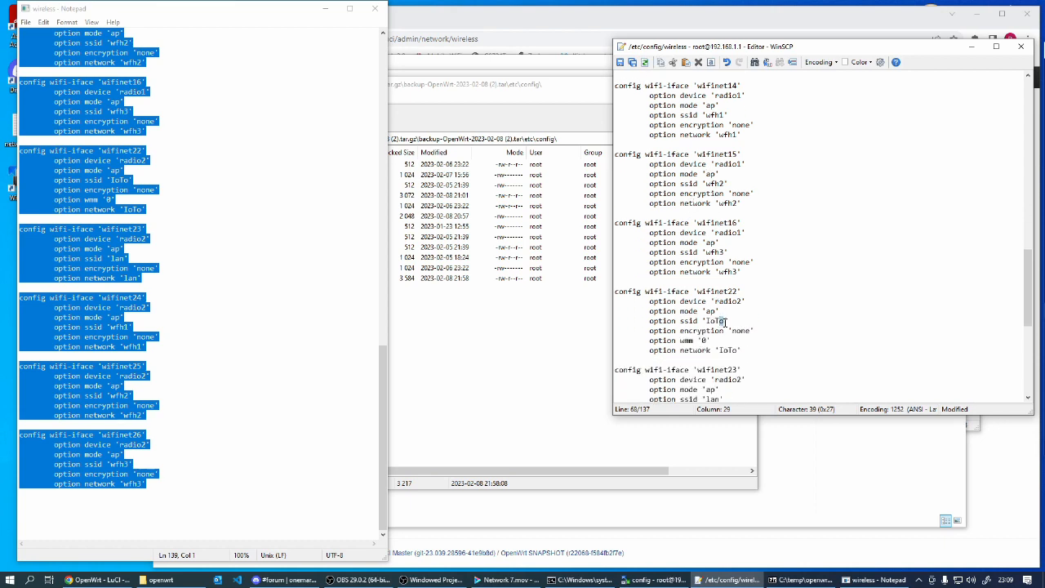
{"action": "type", "text": "OO"}
{"action": "scroll", "coordinate": [730, 391], "scroll_direction": "down", "scroll_amount": 1}
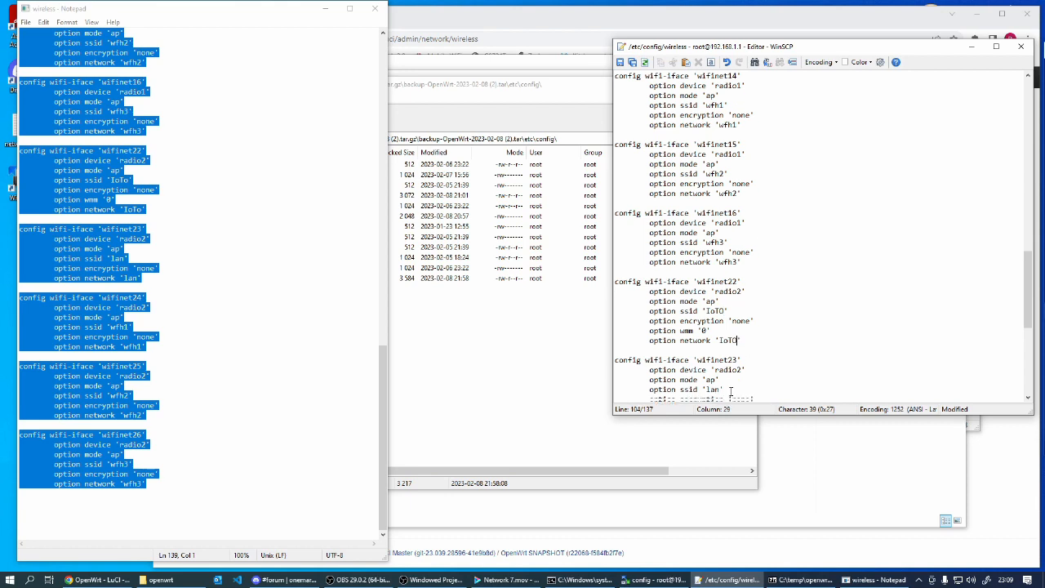
- Recheck the edited wifi-iface sections, then save the router's wireless file and close it together with the backup's wireless file
{"action": "scroll", "coordinate": [733, 391], "scroll_direction": "down", "scroll_amount": 3}
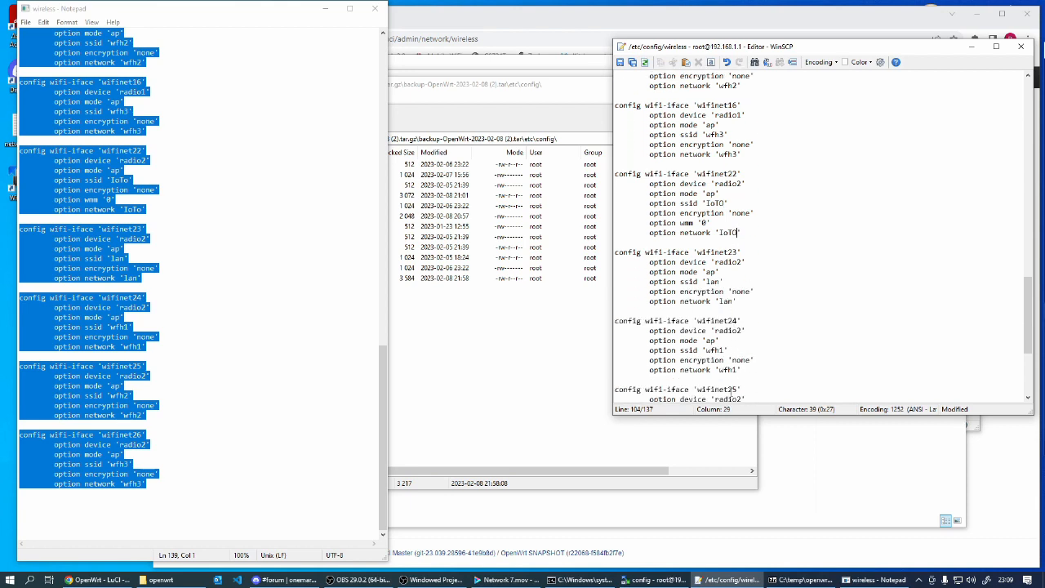
{"action": "scroll", "coordinate": [736, 336], "scroll_direction": "down", "scroll_amount": 6}
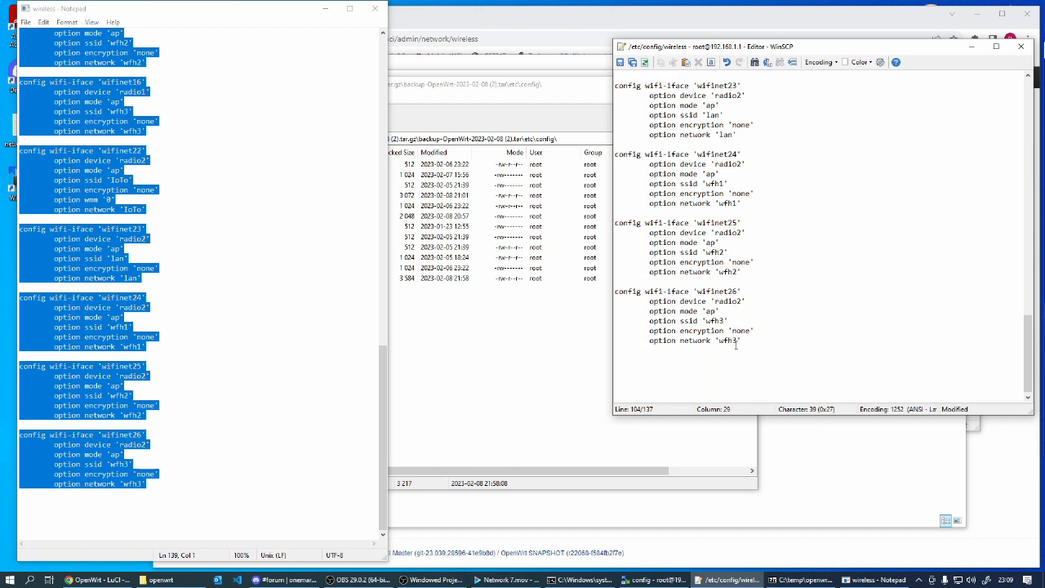
{"action": "scroll", "coordinate": [735, 343], "scroll_direction": "up", "scroll_amount": 16}
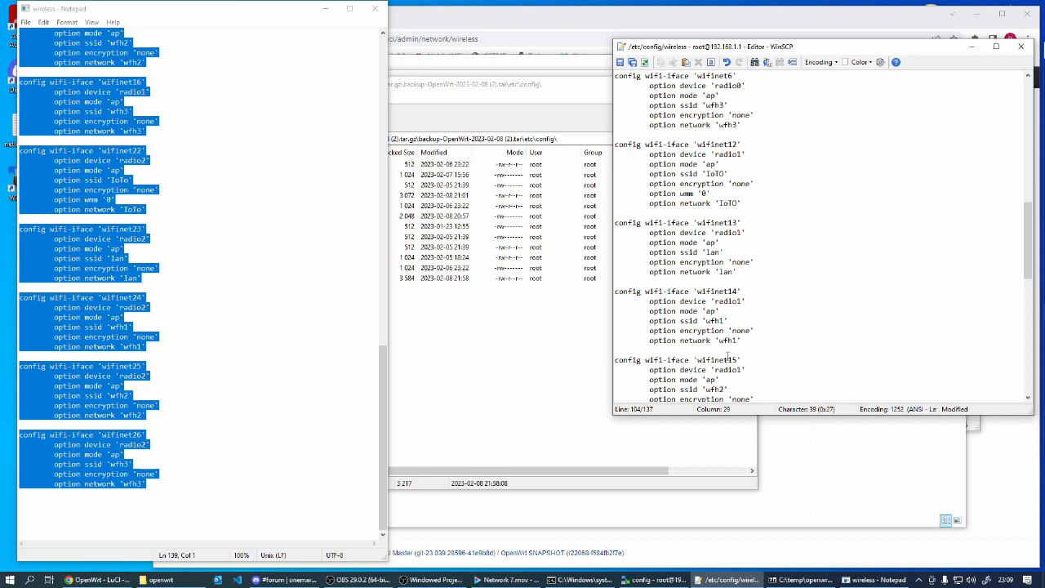
{"action": "scroll", "coordinate": [725, 341], "scroll_direction": "down", "scroll_amount": 6}
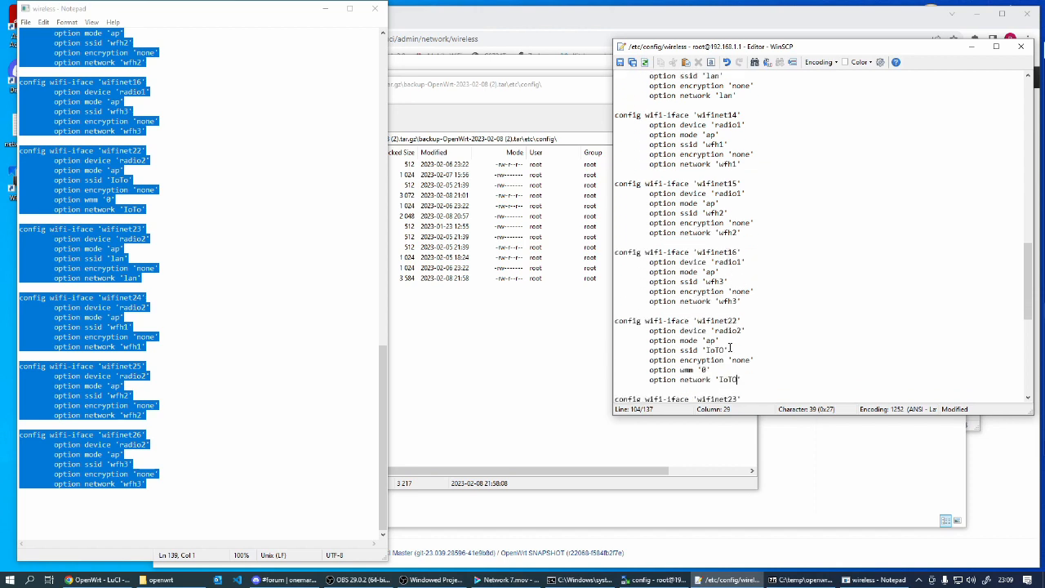
{"action": "scroll", "coordinate": [729, 348], "scroll_direction": "down", "scroll_amount": 4}
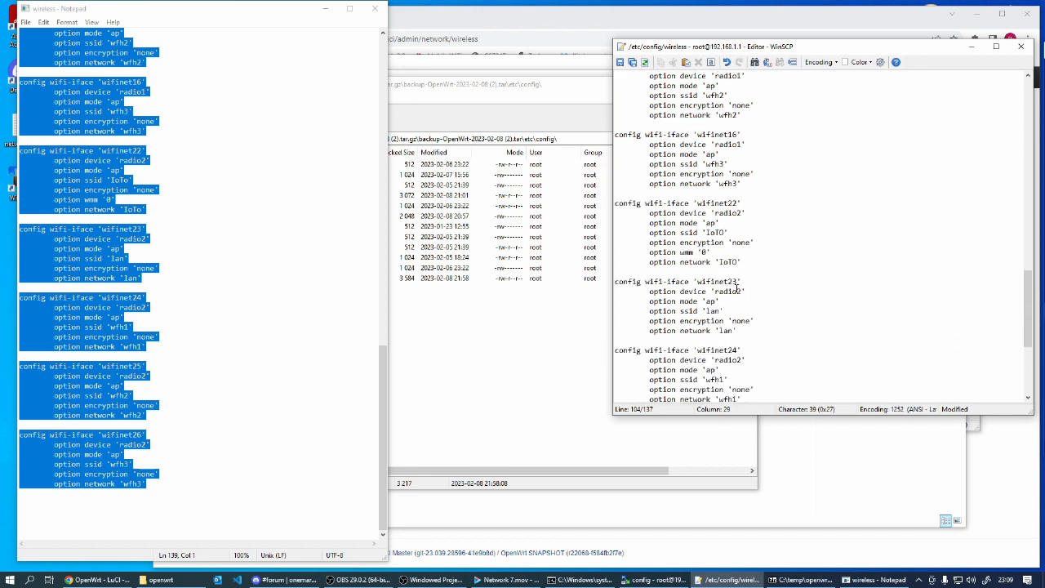
{"action": "scroll", "coordinate": [738, 363], "scroll_direction": "down", "scroll_amount": 2}
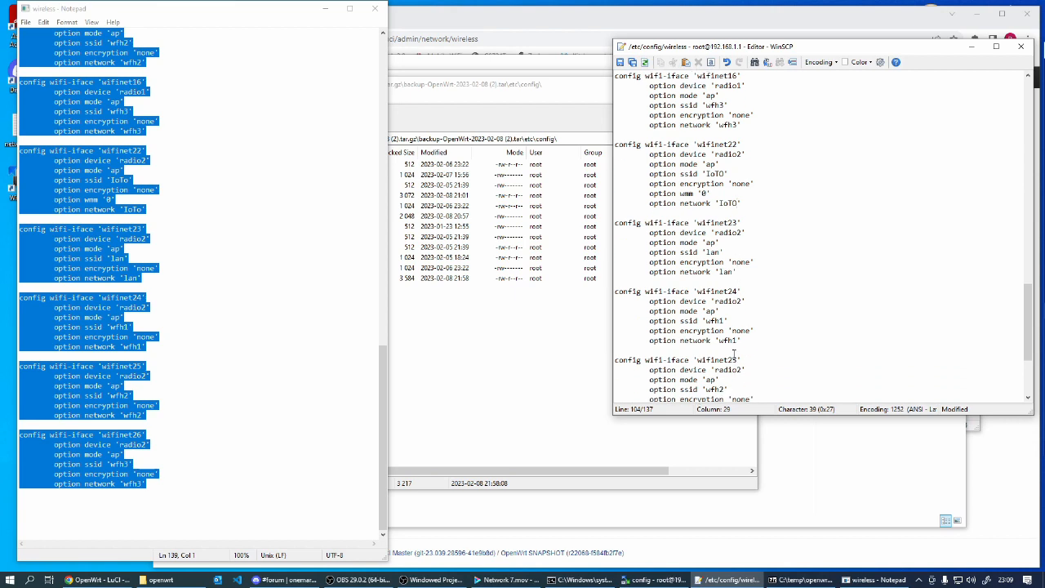
{"action": "left_click", "coordinate": [620, 63]}
{"action": "left_click", "coordinate": [375, 8]}
{"action": "left_click", "coordinate": [1020, 46]}
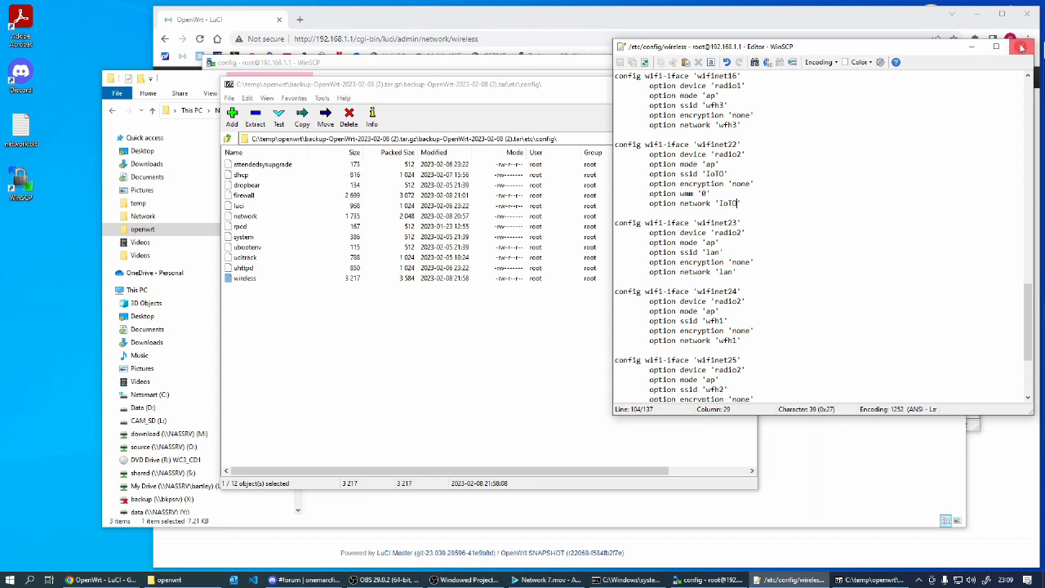
- End the WinSCP session without saving a workspace, close the backup archive in 7-Zip and switch to the LuCI browser window
{"action": "left_click", "coordinate": [967, 62]}
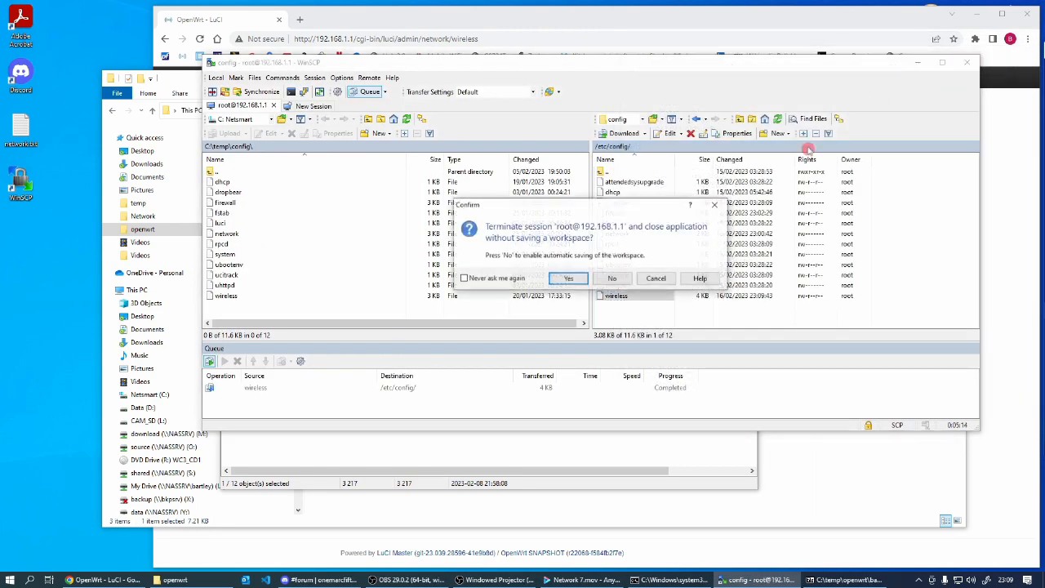
{"action": "left_click", "coordinate": [569, 279]}
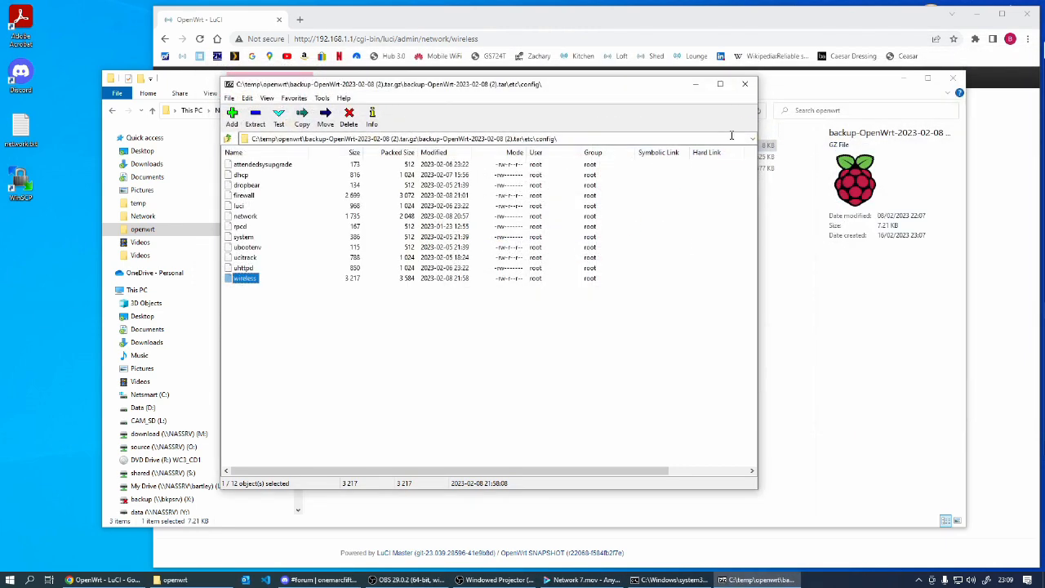
{"action": "left_click", "coordinate": [744, 83]}
{"action": "left_click", "coordinate": [520, 23]}
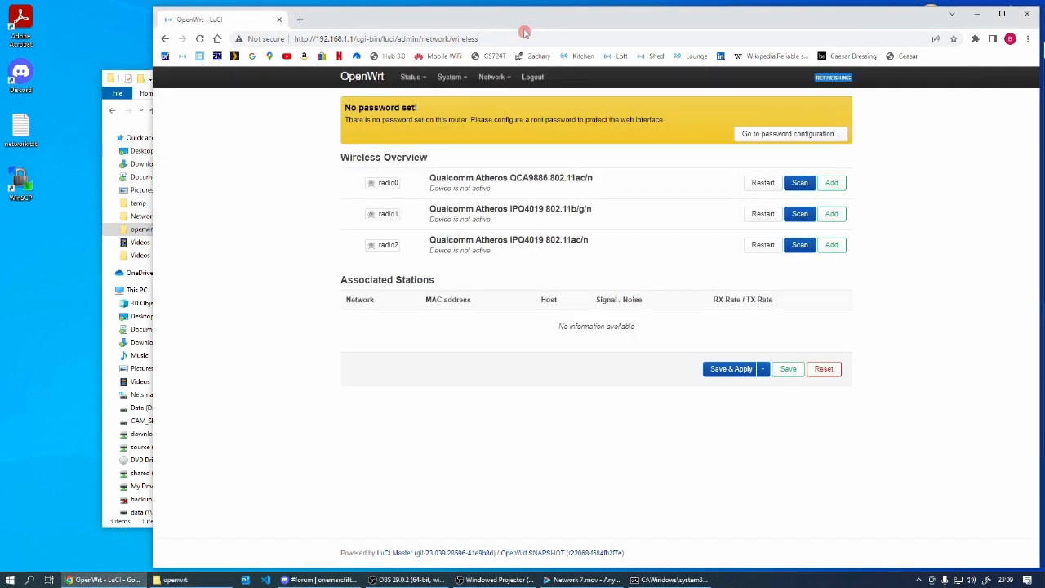
- Review the router's Interfaces list and the IoTO interface's firewall zone and general settings
{"action": "mouse_move", "coordinate": [498, 81]}
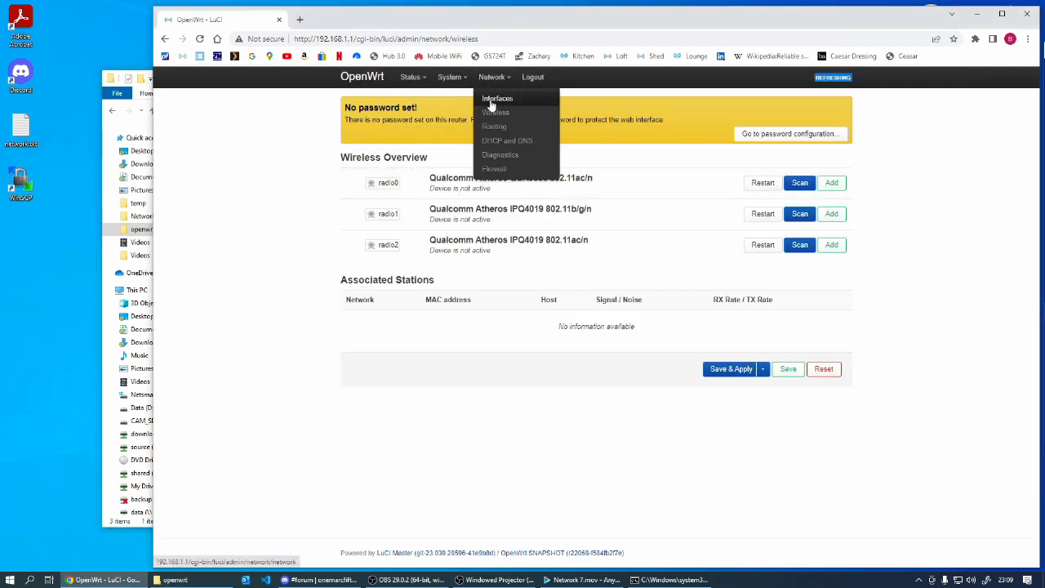
{"action": "left_click", "coordinate": [490, 99]}
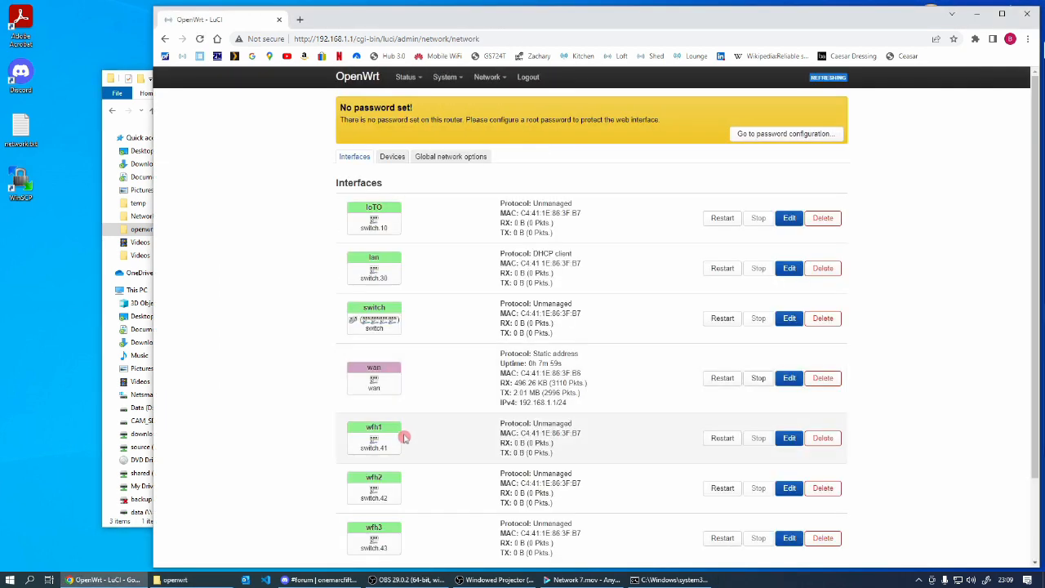
{"action": "left_click", "coordinate": [372, 227]}
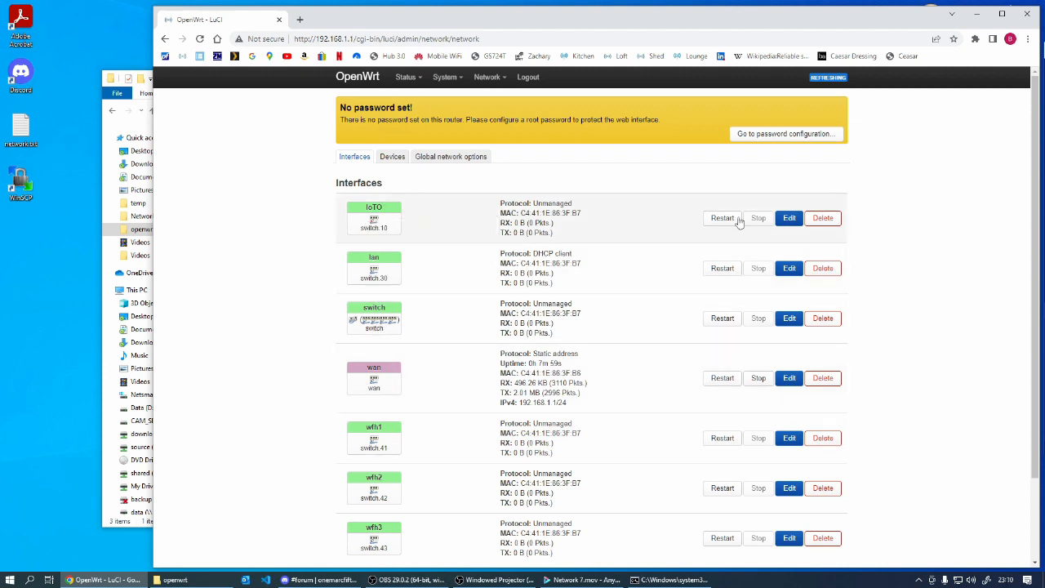
{"action": "left_click", "coordinate": [790, 219]}
{"action": "left_click", "coordinate": [554, 189]}
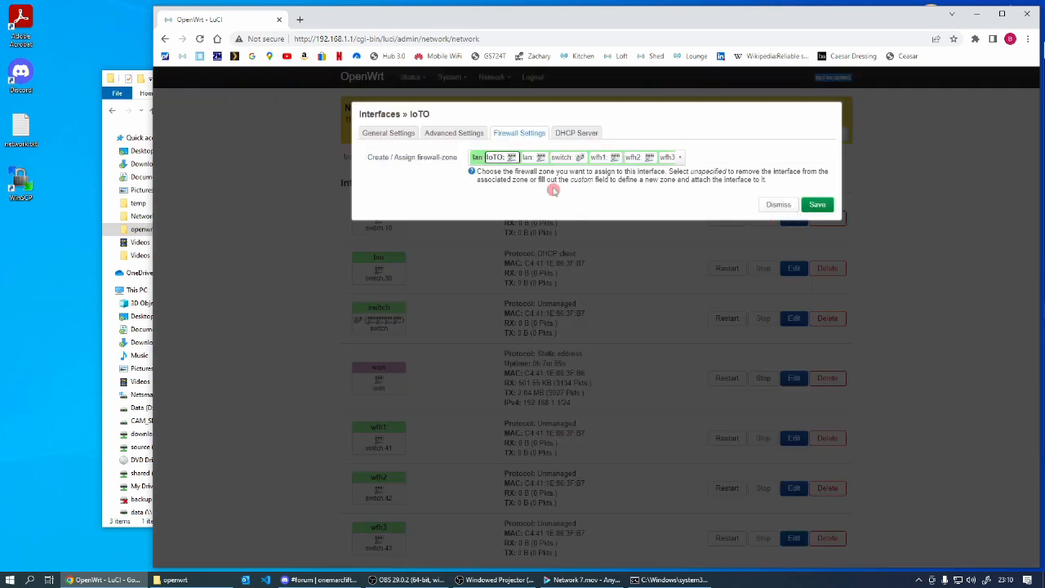
{"action": "left_click", "coordinate": [389, 135]}
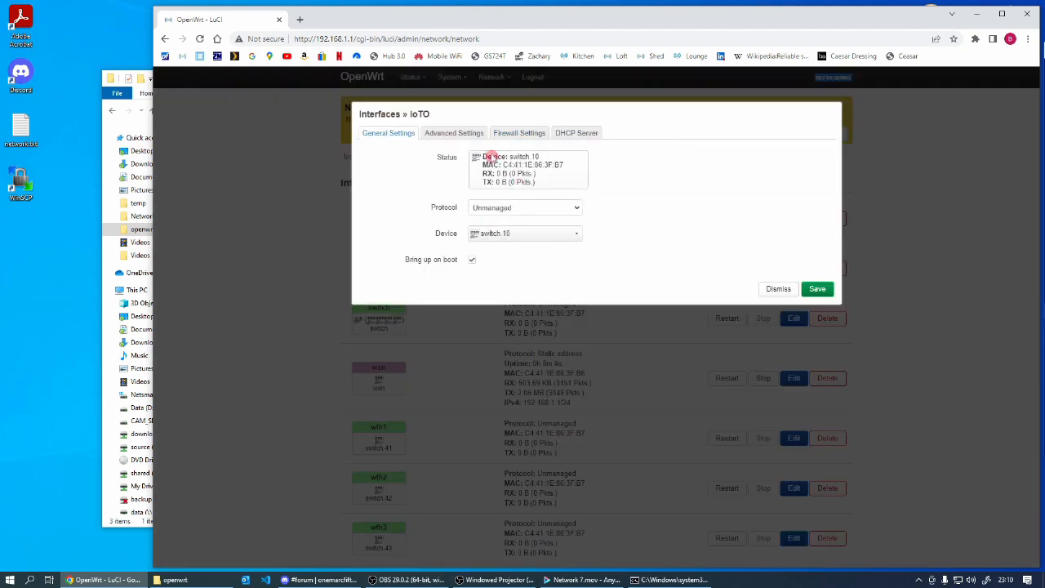
{"action": "left_click", "coordinate": [776, 290]}
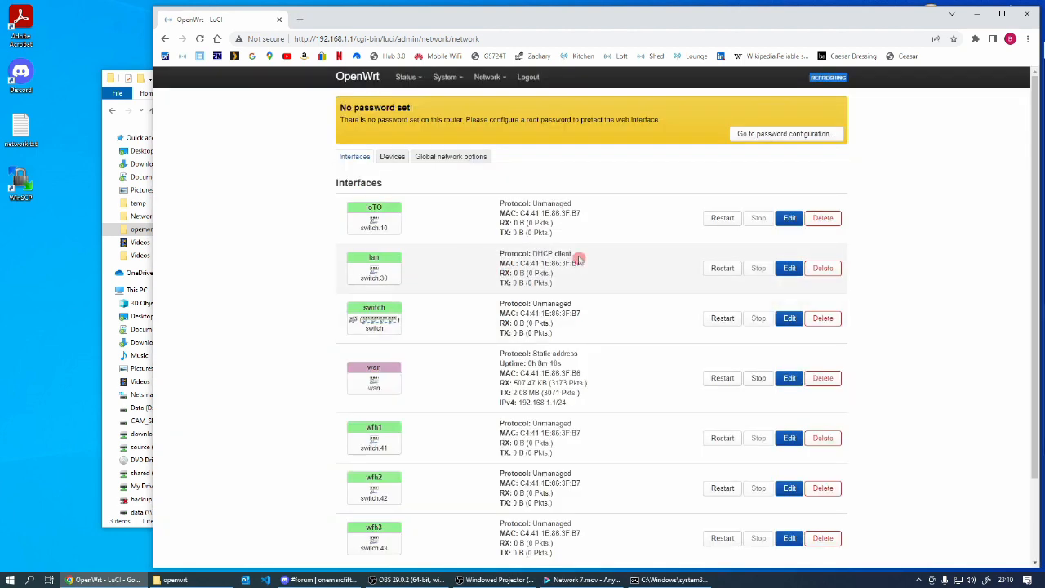
{"action": "scroll", "coordinate": [571, 441], "scroll_direction": "down", "scroll_amount": 2}
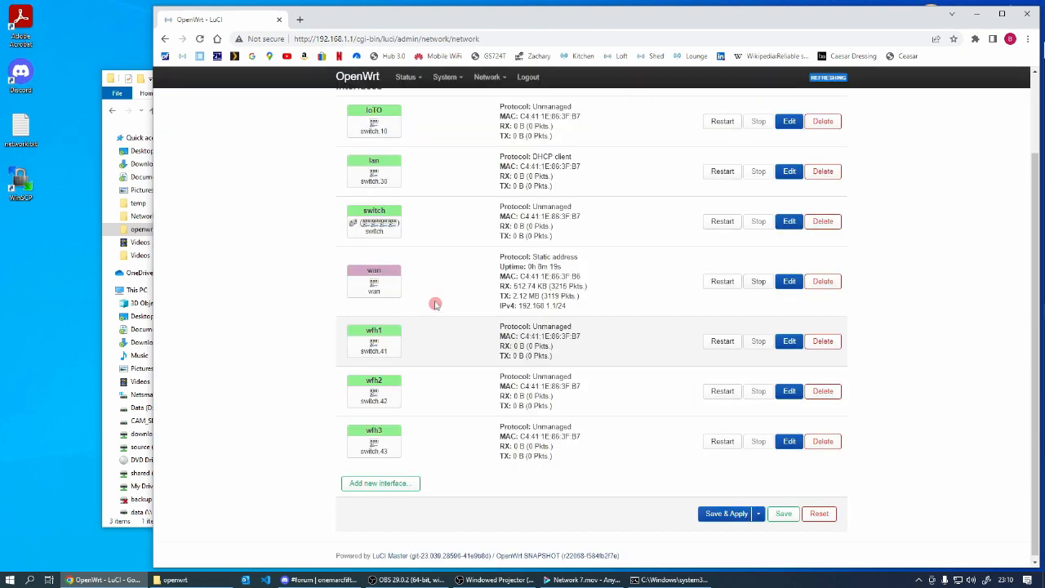
- In the wireless overview, edit radio0's IoTO network and set its device country code to GB - United Kingdom
{"action": "mouse_move", "coordinate": [491, 77]}
{"action": "left_click", "coordinate": [487, 120]}
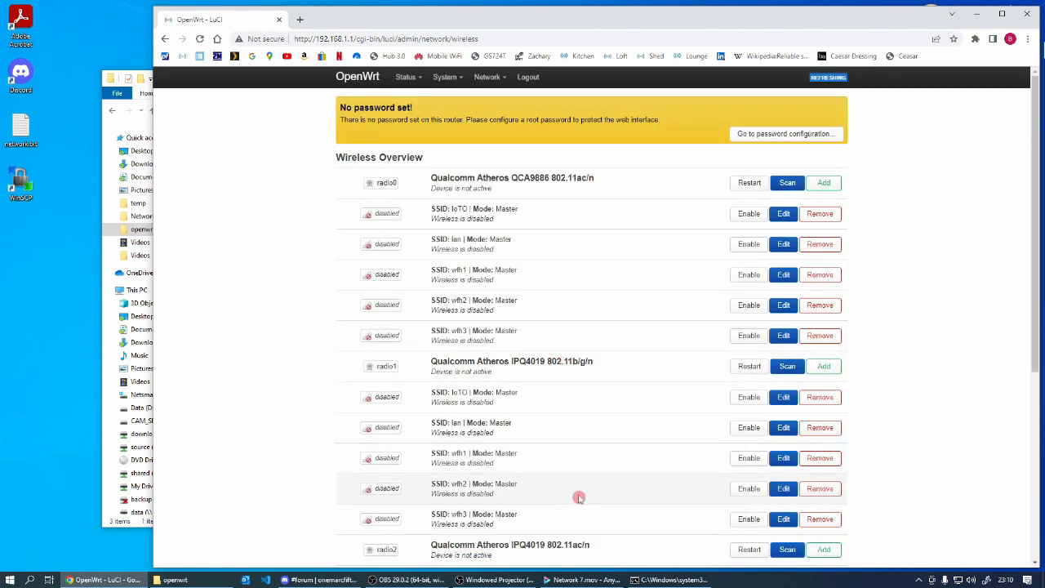
{"action": "left_click", "coordinate": [784, 213]}
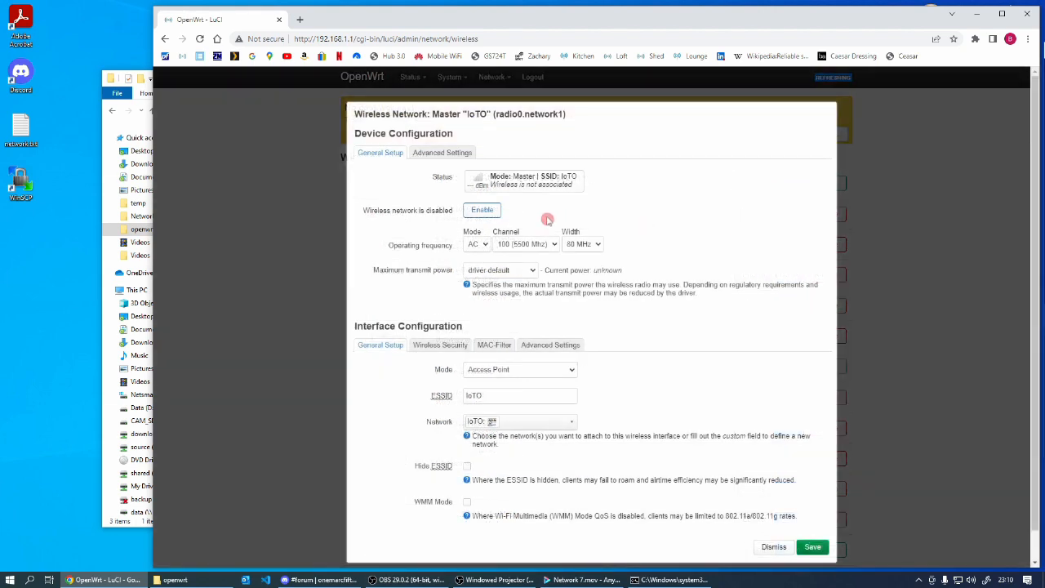
{"action": "left_click", "coordinate": [441, 153]}
{"action": "left_click", "coordinate": [564, 179]}
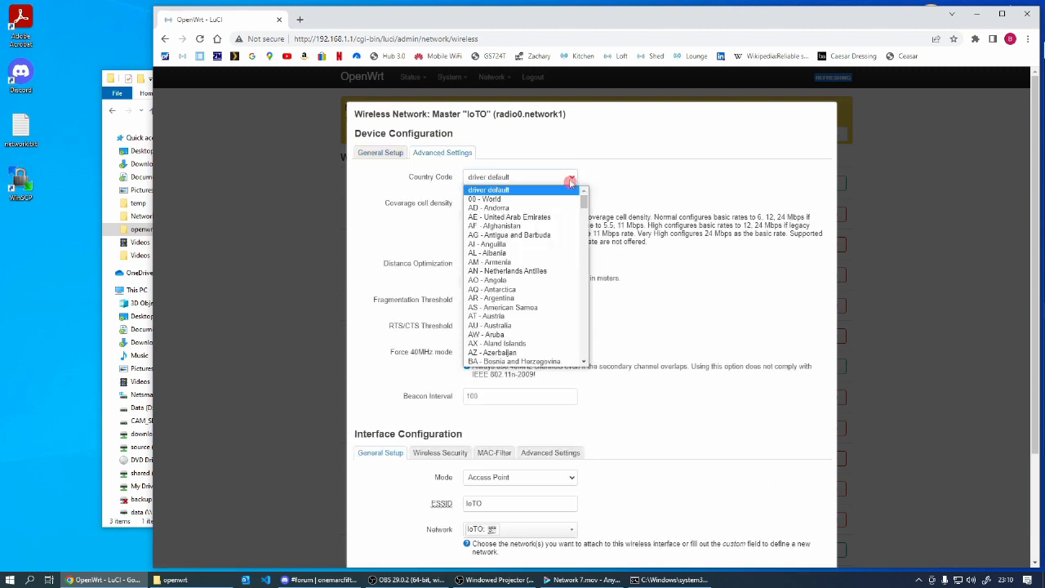
{"action": "scroll", "coordinate": [585, 330], "scroll_direction": "down", "scroll_amount": 3}
{"action": "scroll", "coordinate": [585, 330], "scroll_direction": "down", "scroll_amount": 6}
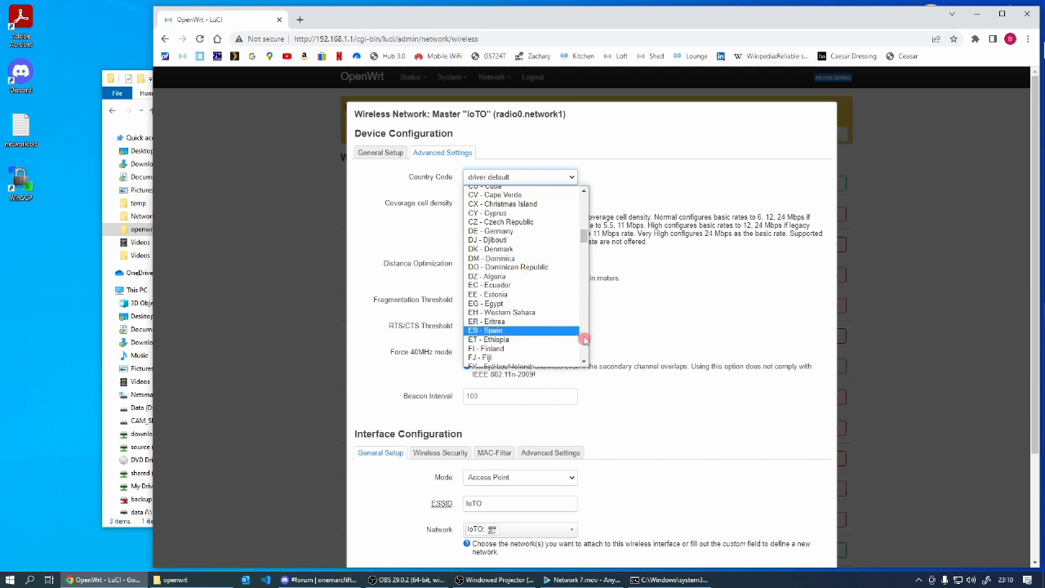
{"action": "scroll", "coordinate": [578, 334], "scroll_direction": "down", "scroll_amount": 6}
{"action": "left_click", "coordinate": [507, 254]}
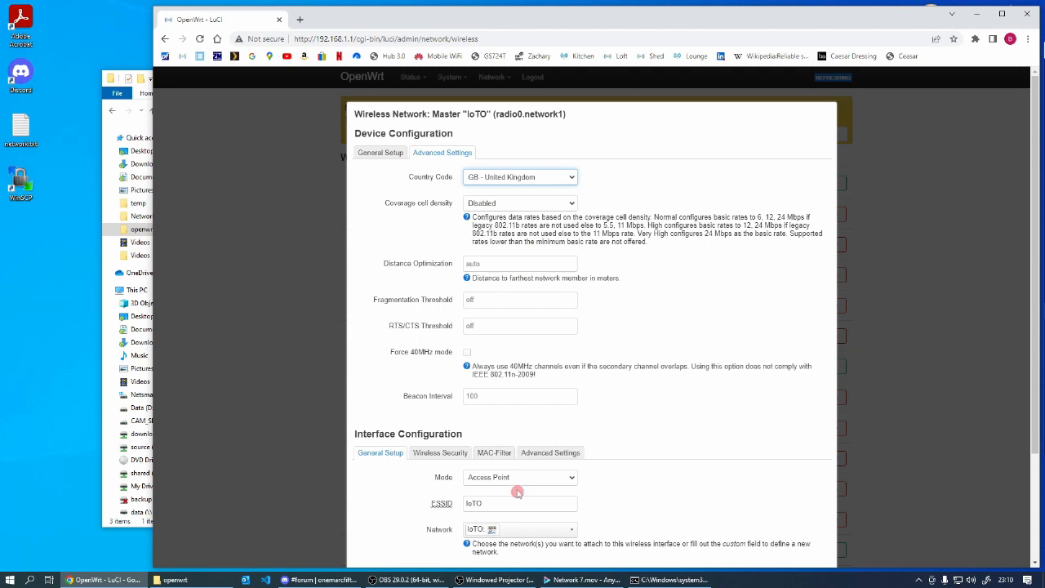
- Check the radio0 IoTO network's wireless security, MAC filter and advanced interface settings, and save the network
{"action": "scroll", "coordinate": [517, 491], "scroll_direction": "down", "scroll_amount": 3}
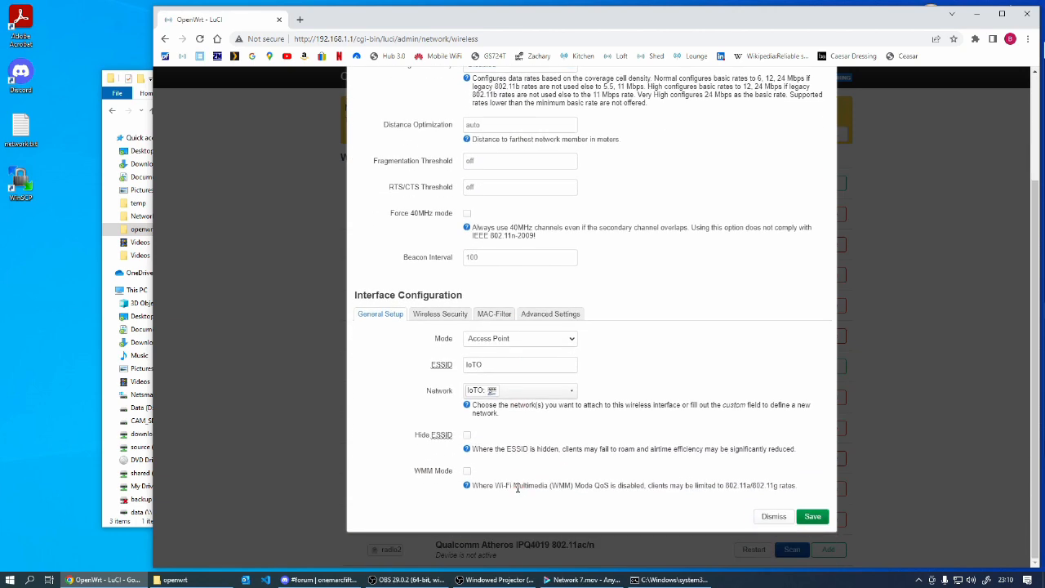
{"action": "left_click", "coordinate": [440, 315]}
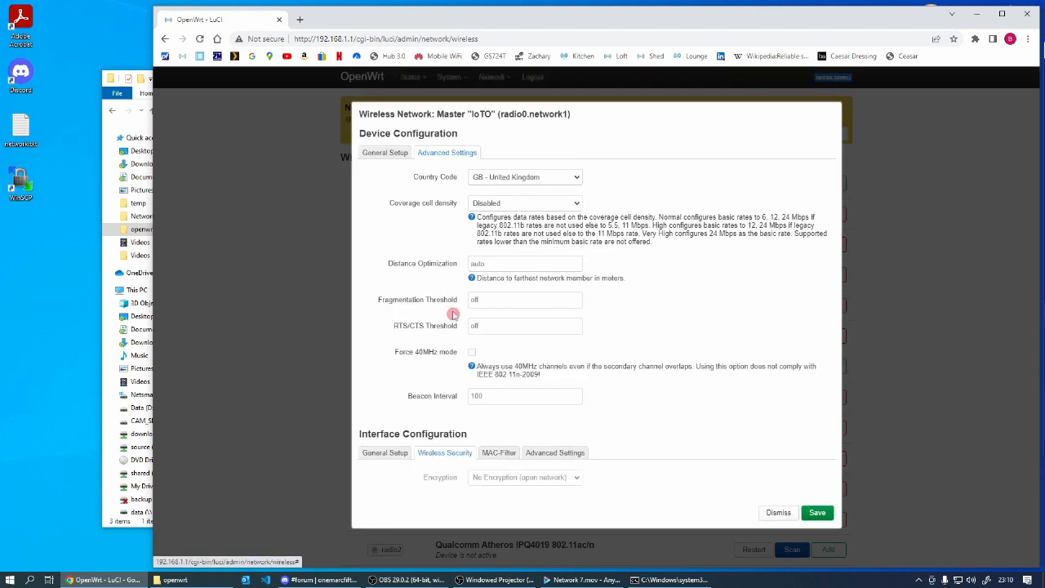
{"action": "left_click", "coordinate": [497, 452]}
{"action": "left_click", "coordinate": [551, 453]}
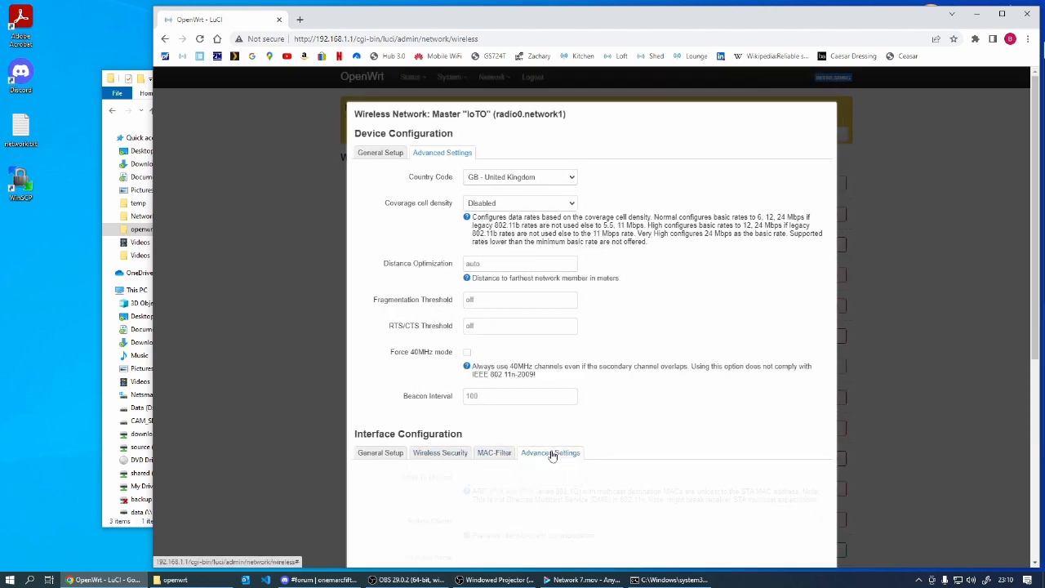
{"action": "scroll", "coordinate": [552, 456], "scroll_direction": "down", "scroll_amount": 5}
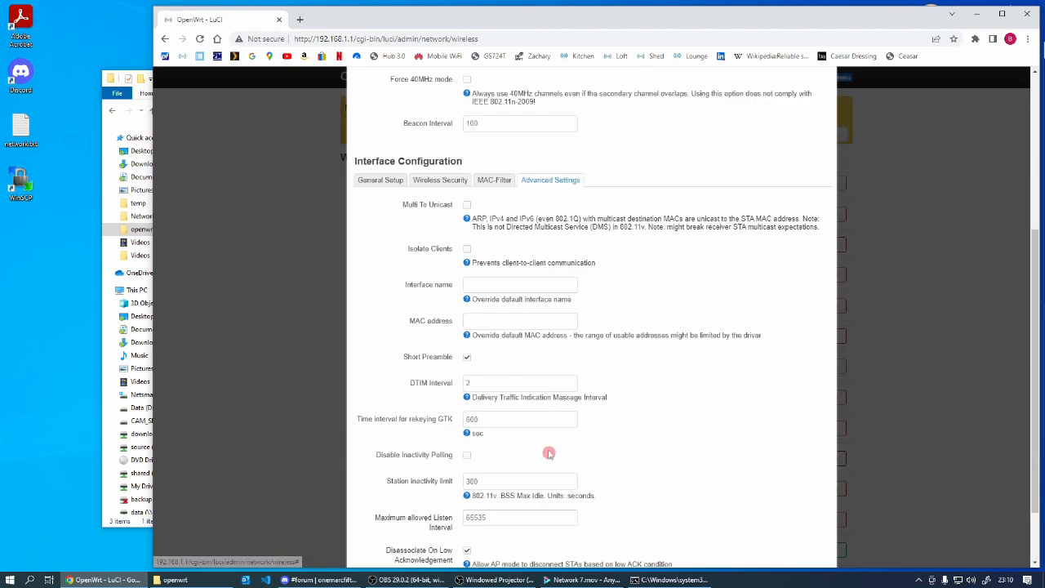
{"action": "left_click", "coordinate": [812, 517]}
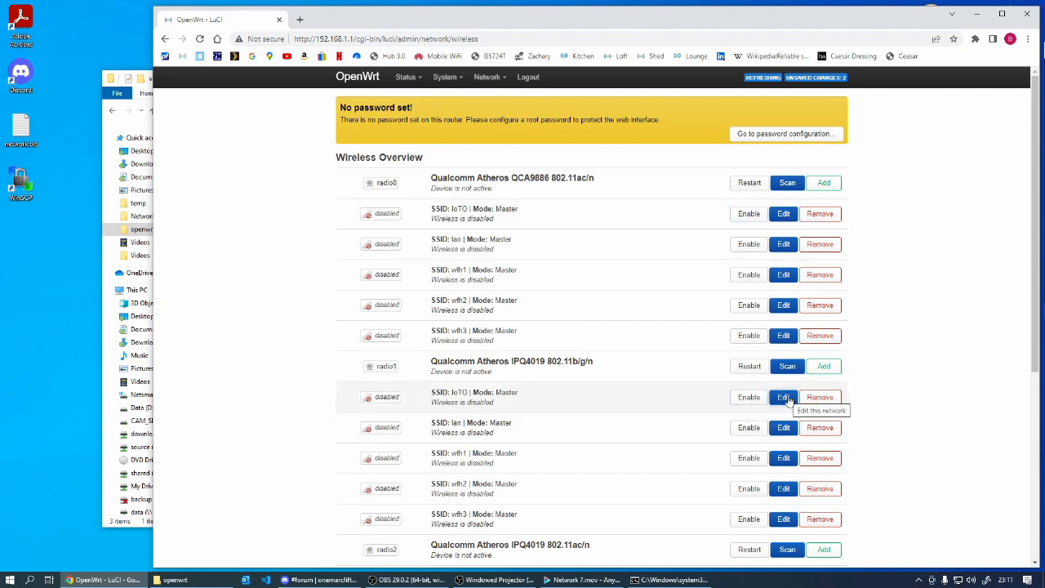
- Set the device country code to GB - United Kingdom for radio1's IoTO network and save it
{"action": "left_click", "coordinate": [785, 399]}
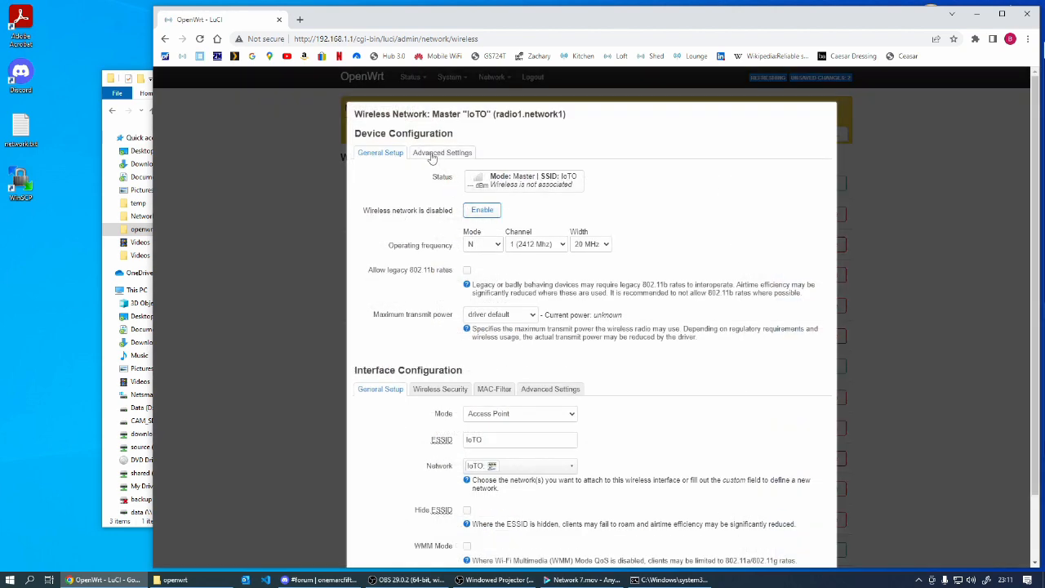
{"action": "left_click", "coordinate": [445, 153]}
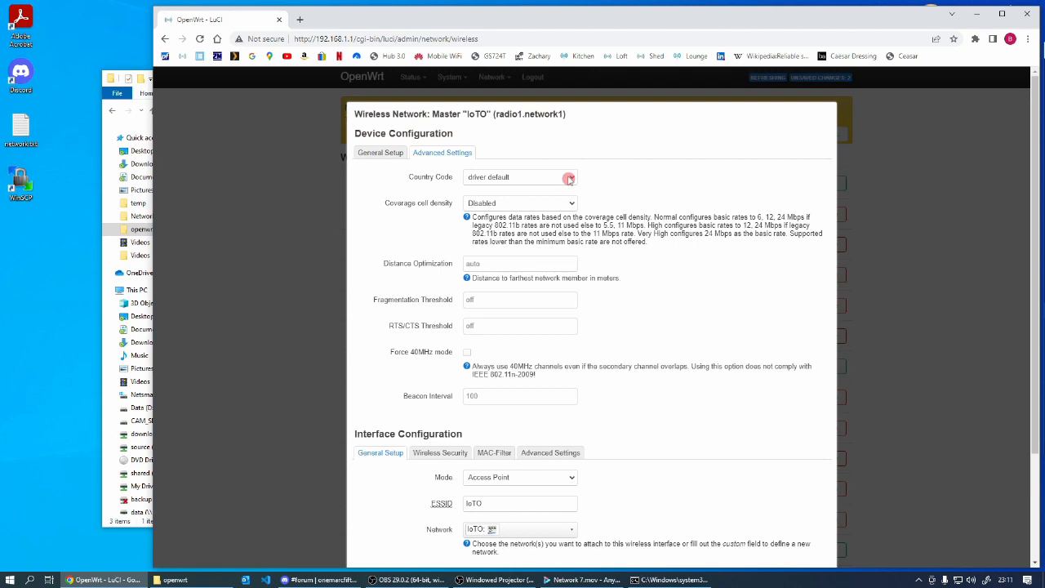
{"action": "left_click", "coordinate": [569, 178]}
{"action": "scroll", "coordinate": [583, 283], "scroll_direction": "down", "scroll_amount": 8}
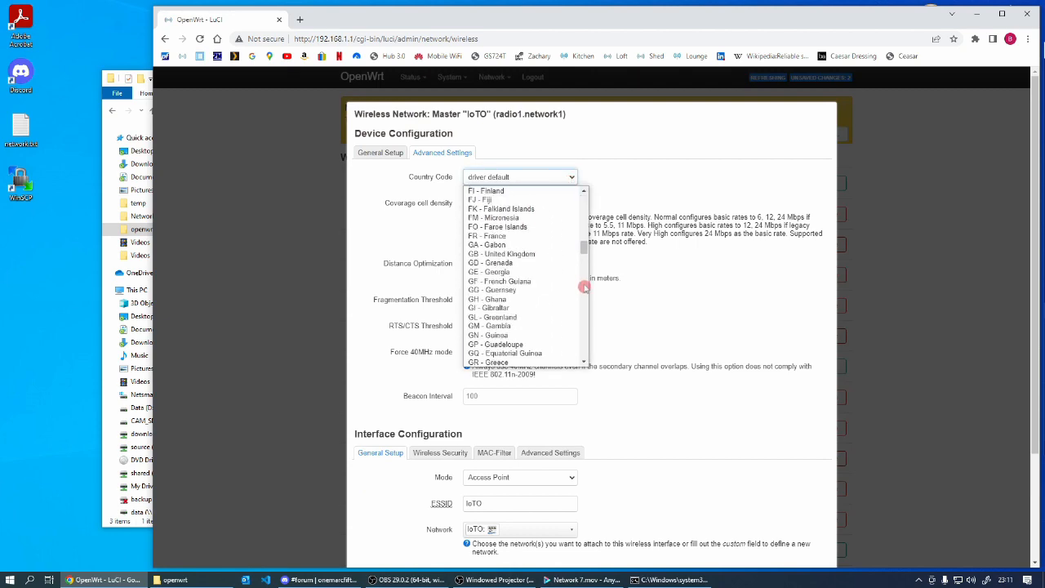
{"action": "left_click", "coordinate": [539, 254]}
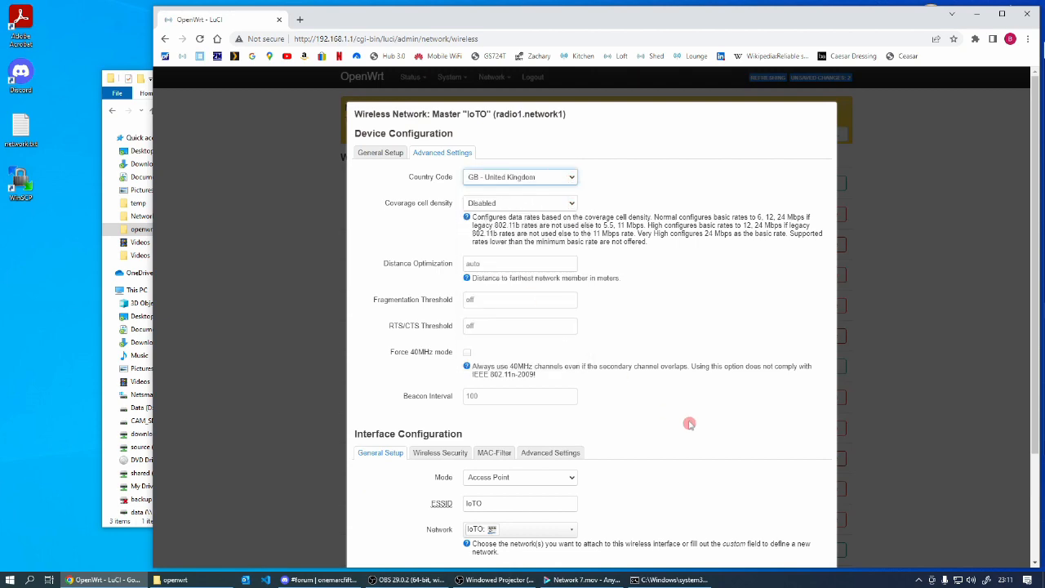
{"action": "scroll", "coordinate": [678, 431], "scroll_direction": "down", "scroll_amount": 2}
{"action": "left_click", "coordinate": [813, 521]}
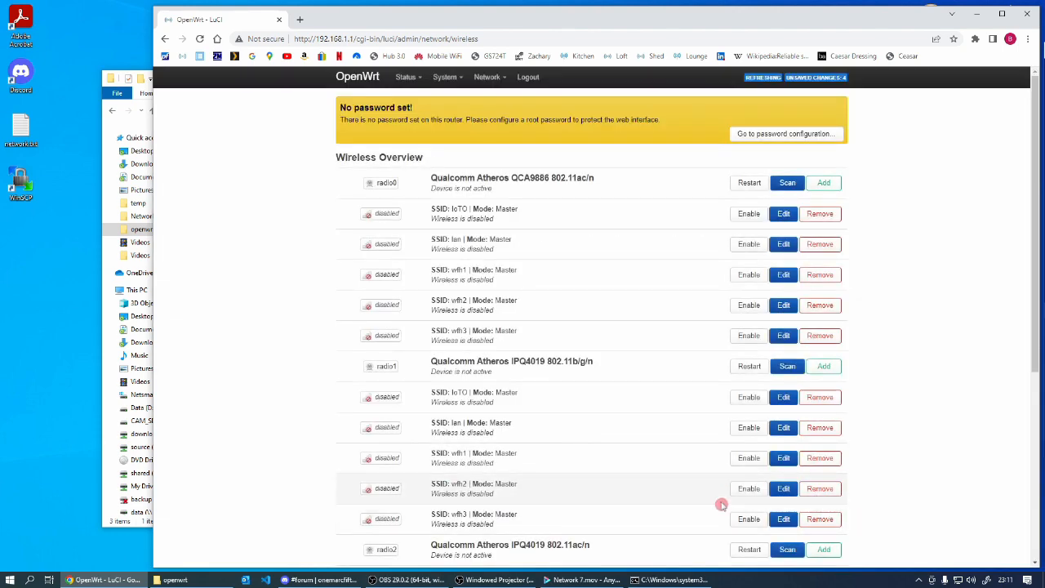
- Set the device country code to GB - United Kingdom for radio2's IoTO network, save it and apply the pending wireless changes
{"action": "scroll", "coordinate": [722, 504], "scroll_direction": "down", "scroll_amount": 2}
{"action": "left_click", "coordinate": [781, 418]}
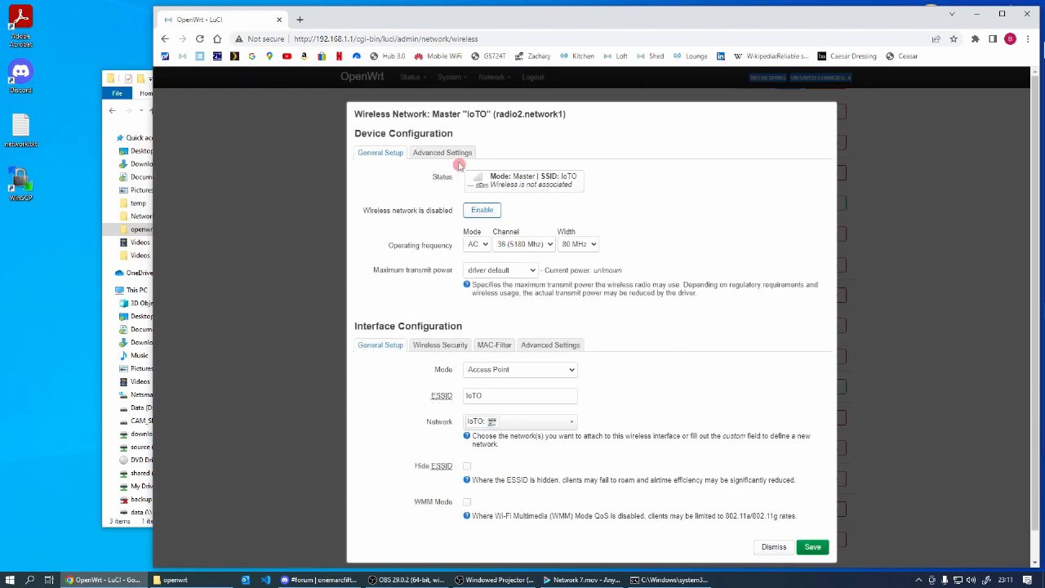
{"action": "left_click", "coordinate": [449, 154]}
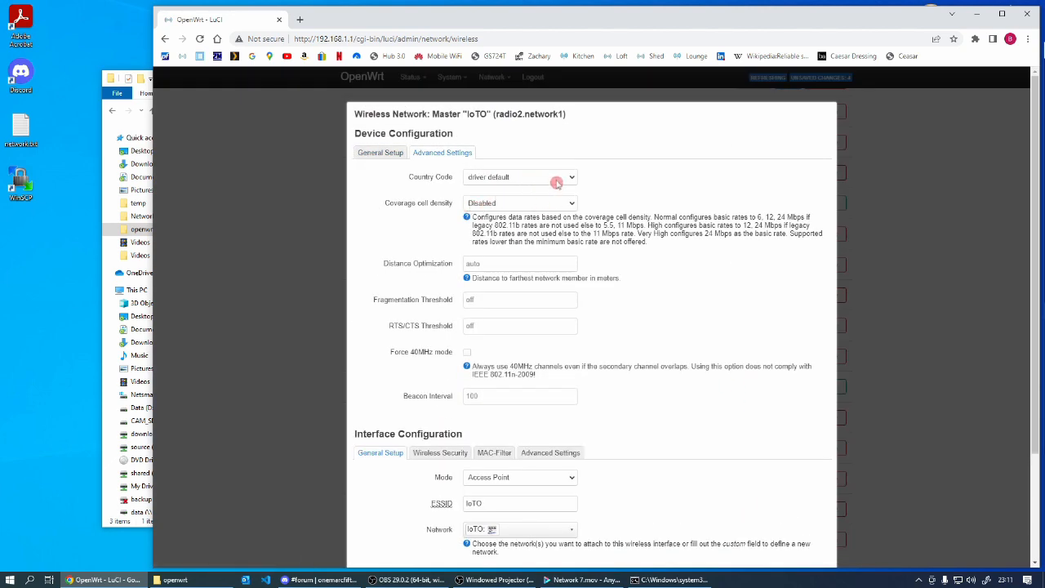
{"action": "left_click", "coordinate": [554, 178]}
{"action": "scroll", "coordinate": [586, 292], "scroll_direction": "down", "scroll_amount": 15}
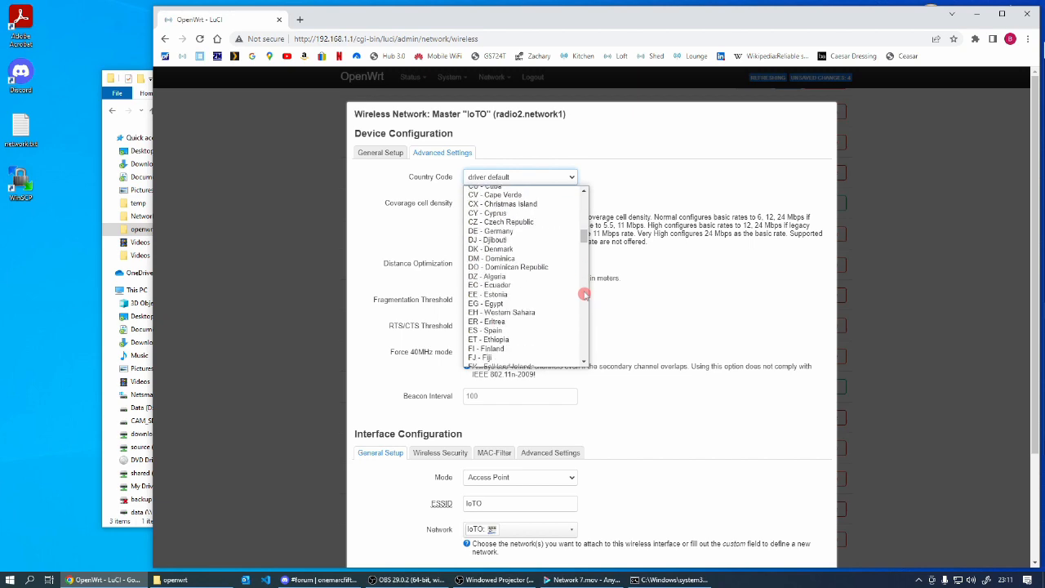
{"action": "left_click", "coordinate": [489, 254]}
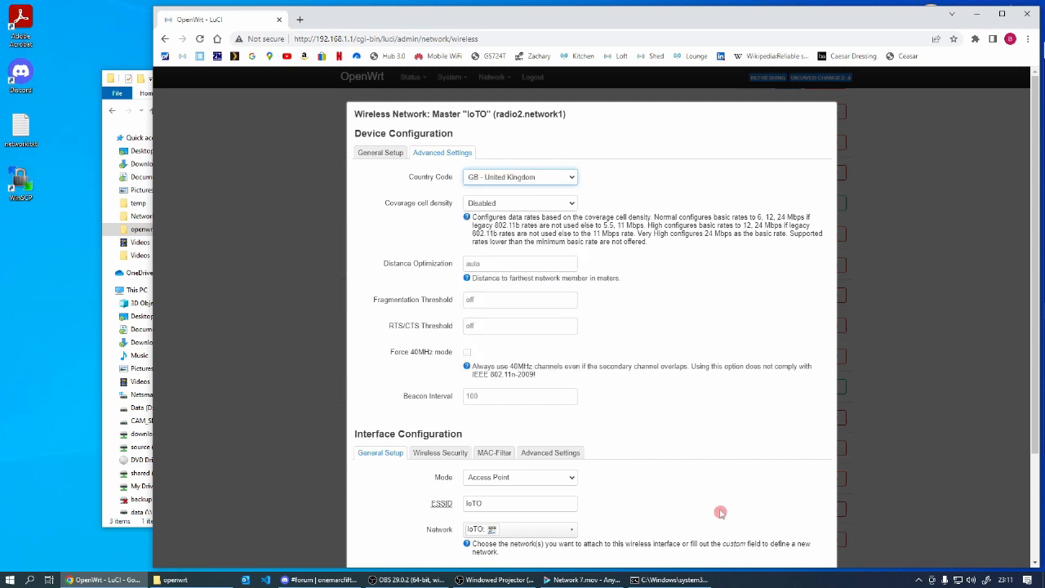
{"action": "scroll", "coordinate": [722, 510], "scroll_direction": "down", "scroll_amount": 2}
{"action": "left_click", "coordinate": [813, 516]}
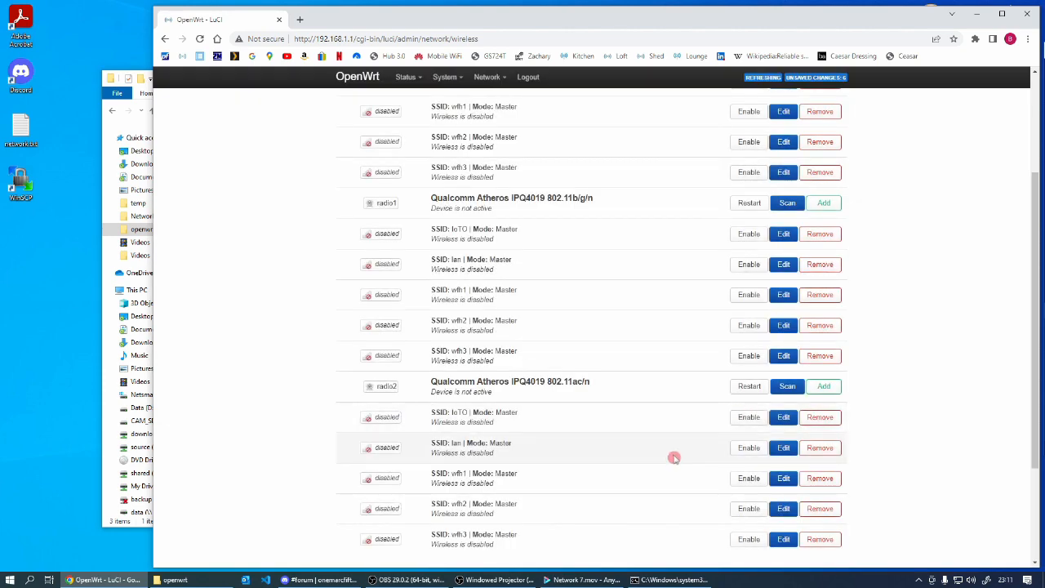
{"action": "scroll", "coordinate": [680, 461], "scroll_direction": "down", "scroll_amount": 2}
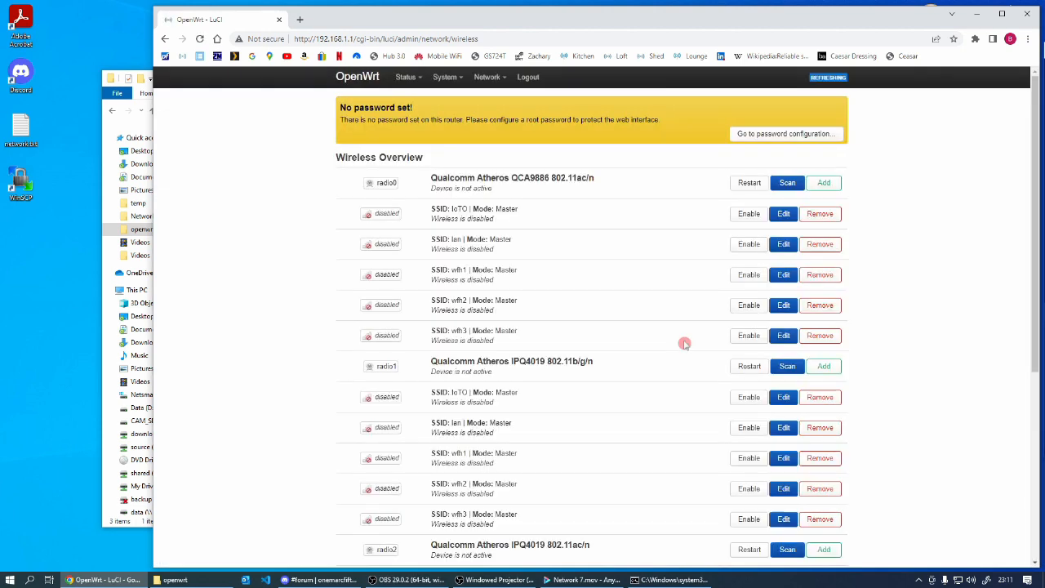
- Enable the IoTO wireless network on radio0, radio1 and radio2, and check the status of all networks in the overview
{"action": "left_click", "coordinate": [749, 213]}
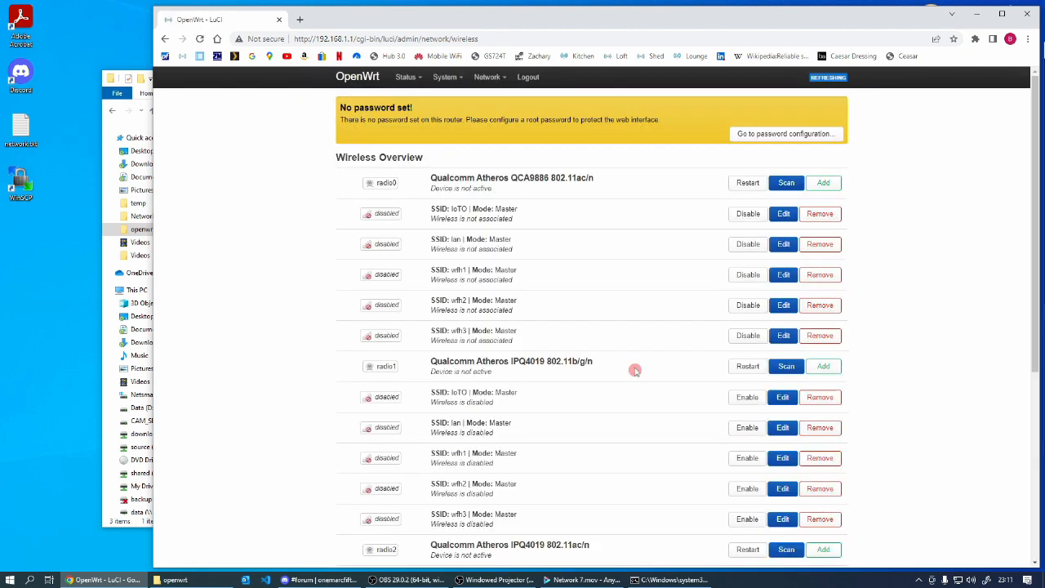
{"action": "left_click", "coordinate": [747, 396]}
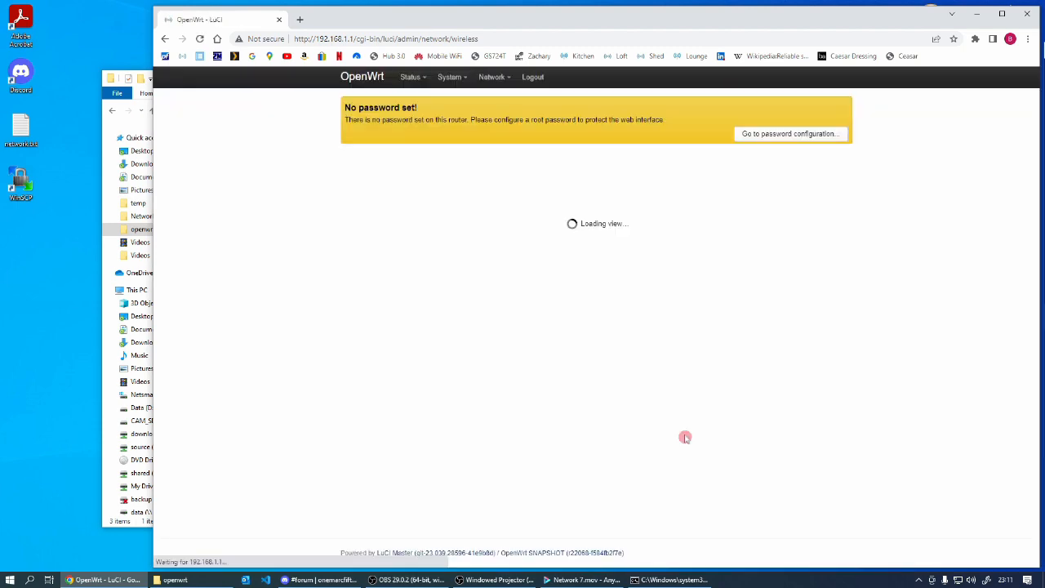
{"action": "scroll", "coordinate": [690, 446], "scroll_direction": "down", "scroll_amount": 2}
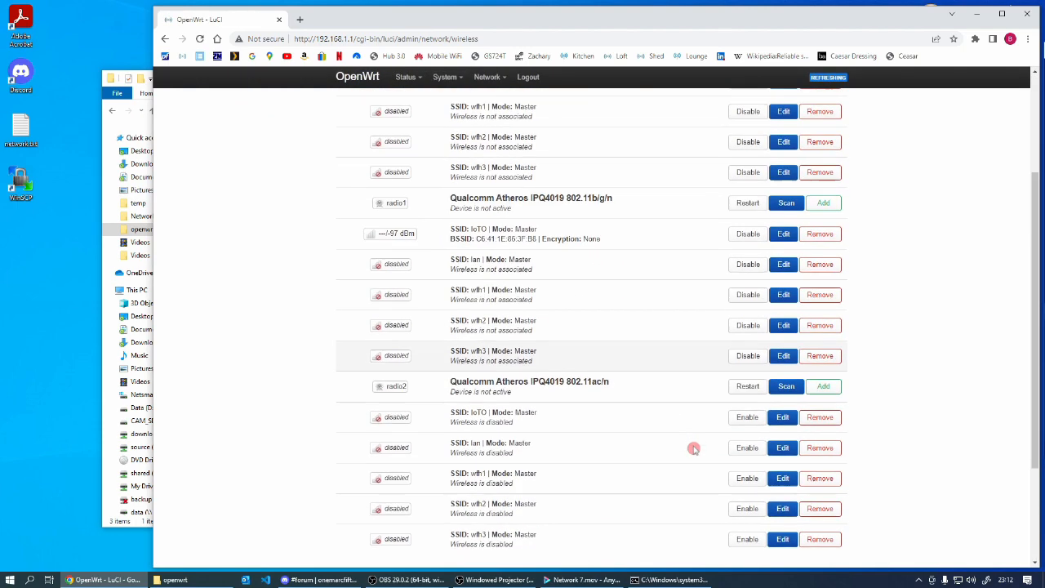
{"action": "left_click", "coordinate": [747, 418]}
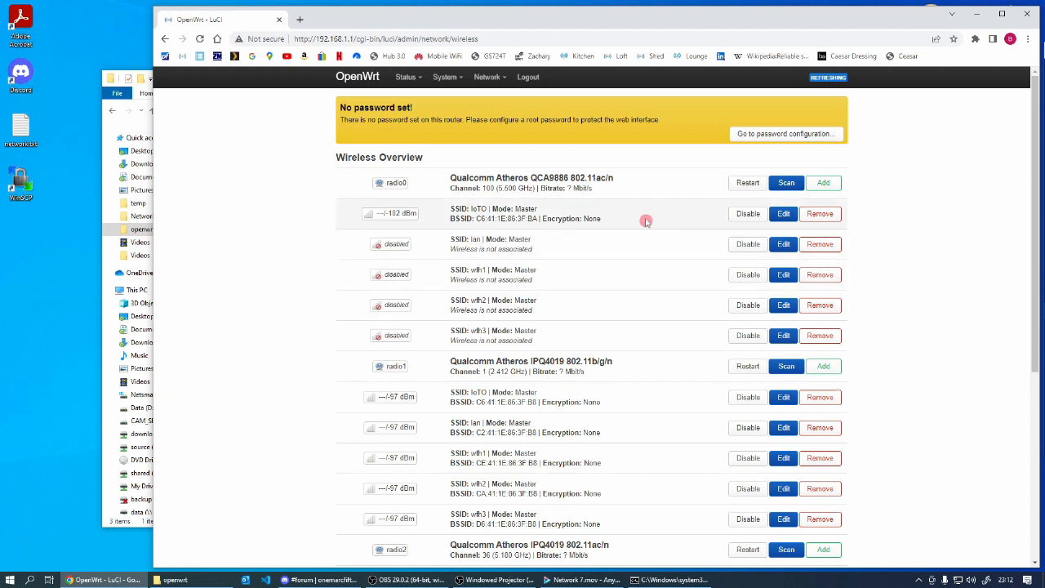
{"action": "scroll", "coordinate": [602, 332], "scroll_direction": "down", "scroll_amount": 2}
{"action": "scroll", "coordinate": [609, 384], "scroll_direction": "down", "scroll_amount": 2}
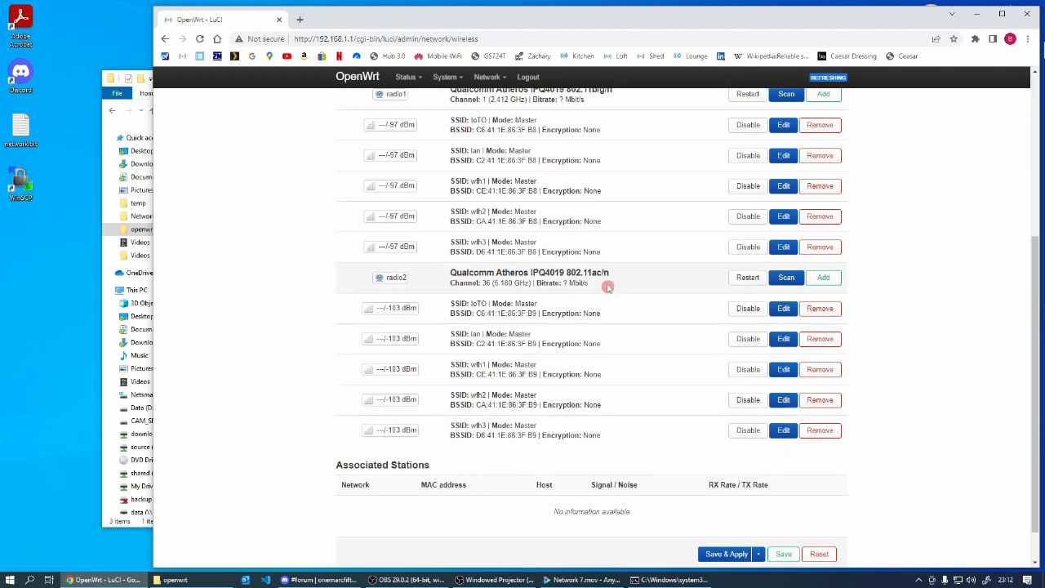
{"action": "scroll", "coordinate": [586, 368], "scroll_direction": "up", "scroll_amount": 3}
{"action": "scroll", "coordinate": [582, 346], "scroll_direction": "up", "scroll_amount": 2}
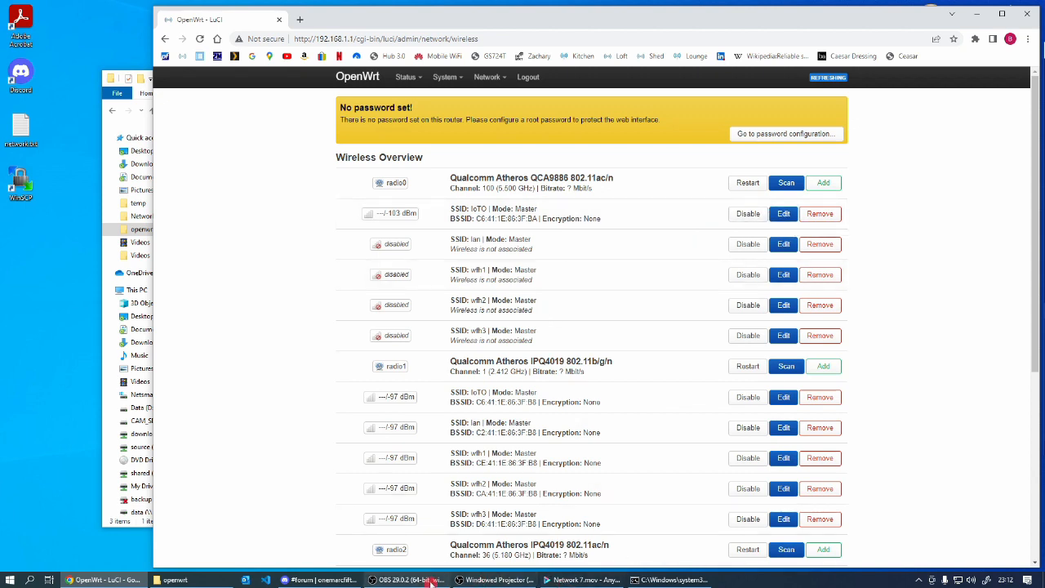
- Start WinSCP and log in to 192.168.1.1 as root using the SCP protocol
{"action": "left_click", "coordinate": [10, 579]}
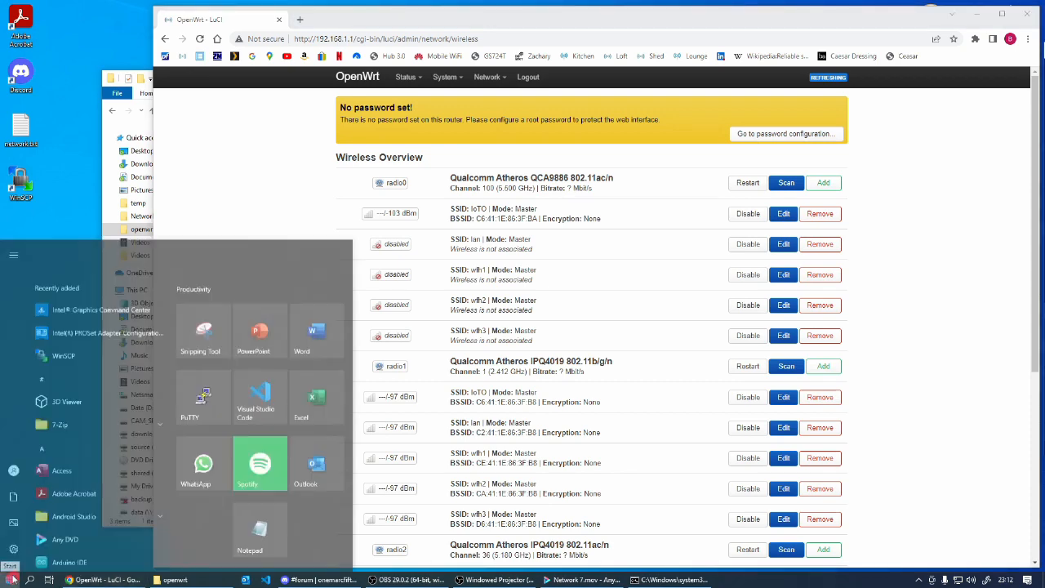
{"action": "left_click", "coordinate": [70, 296]}
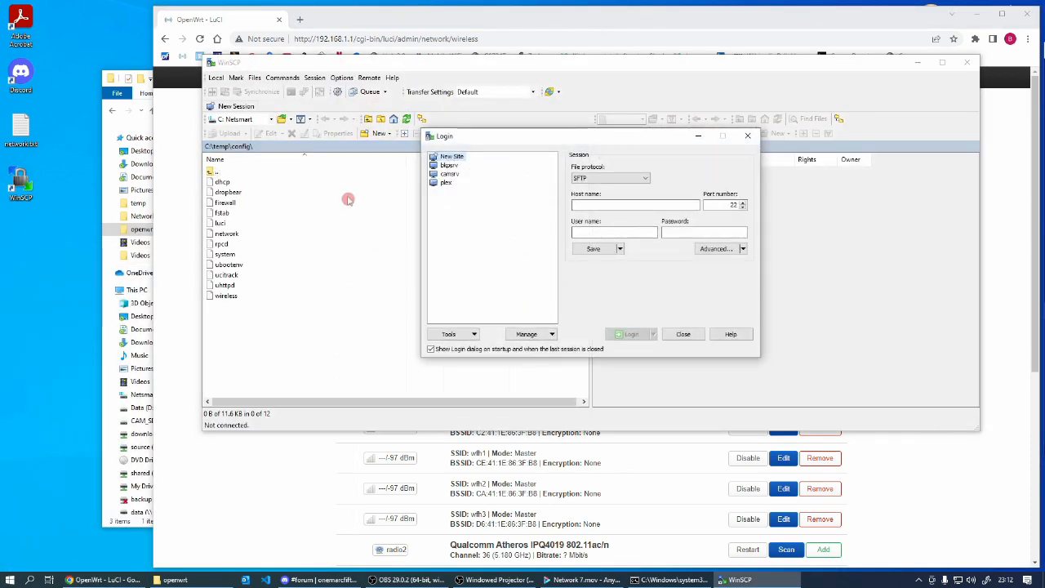
{"action": "left_click", "coordinate": [644, 178]}
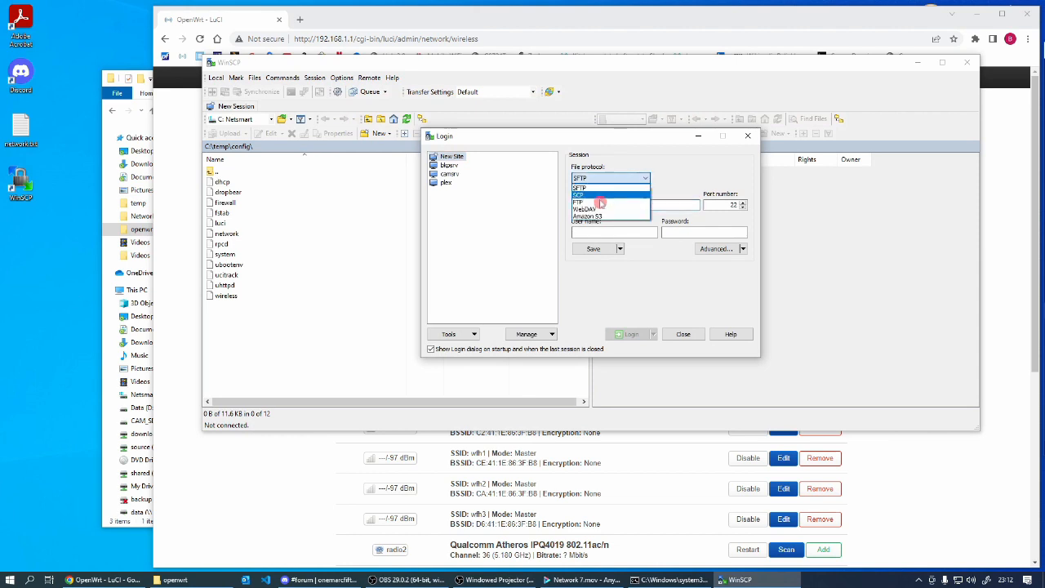
{"action": "left_click", "coordinate": [605, 196]}
{"action": "left_click", "coordinate": [613, 204]}
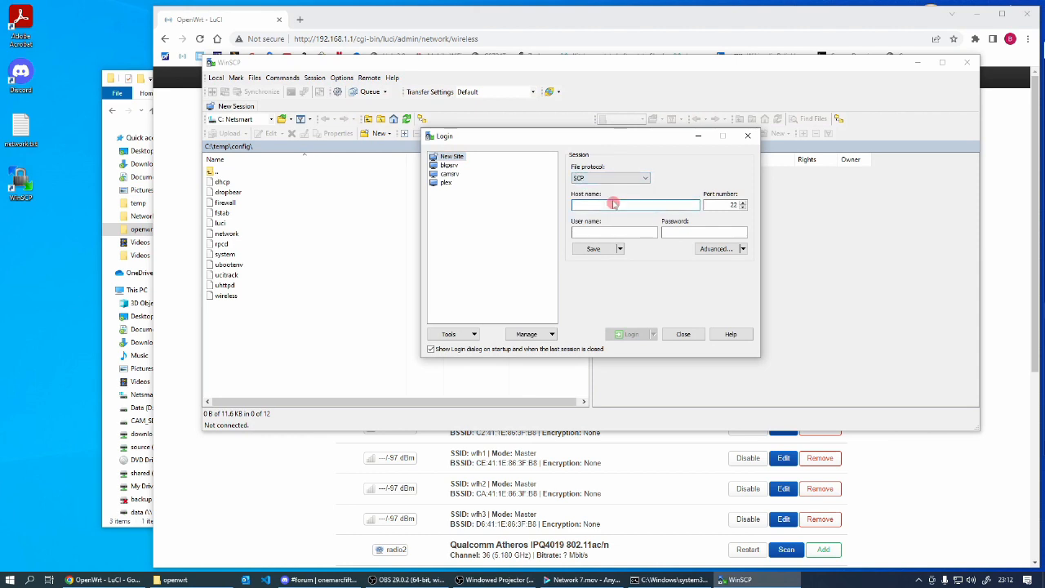
{"action": "type", "text": "192.168.1.1"}
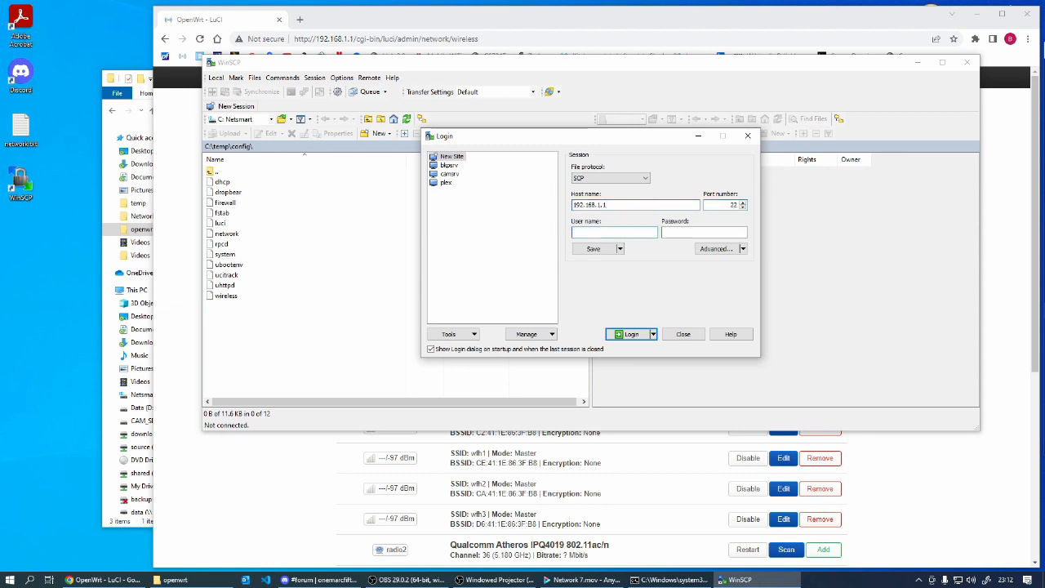
{"action": "left_click", "coordinate": [630, 334]}
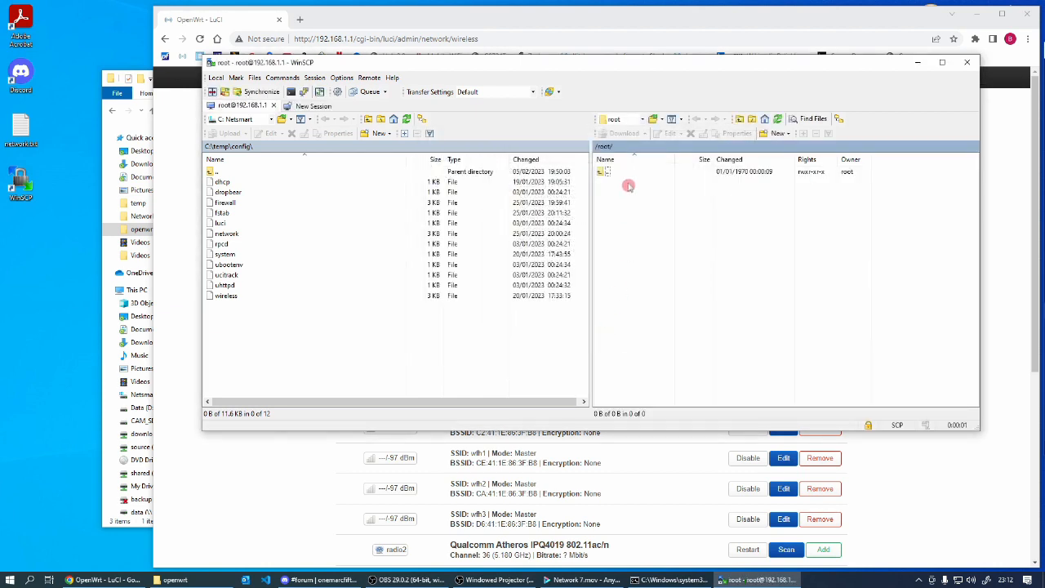
- Open the router's /etc/config/wireless file in the editor and enlarge the editor window to show more lines
{"action": "double_click", "coordinate": [605, 172]}
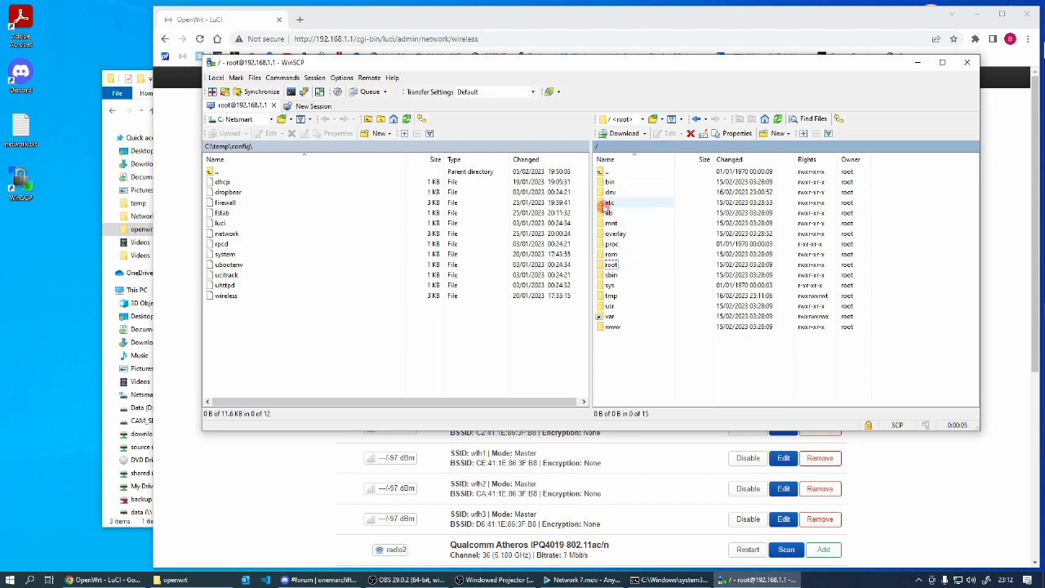
{"action": "double_click", "coordinate": [604, 201]}
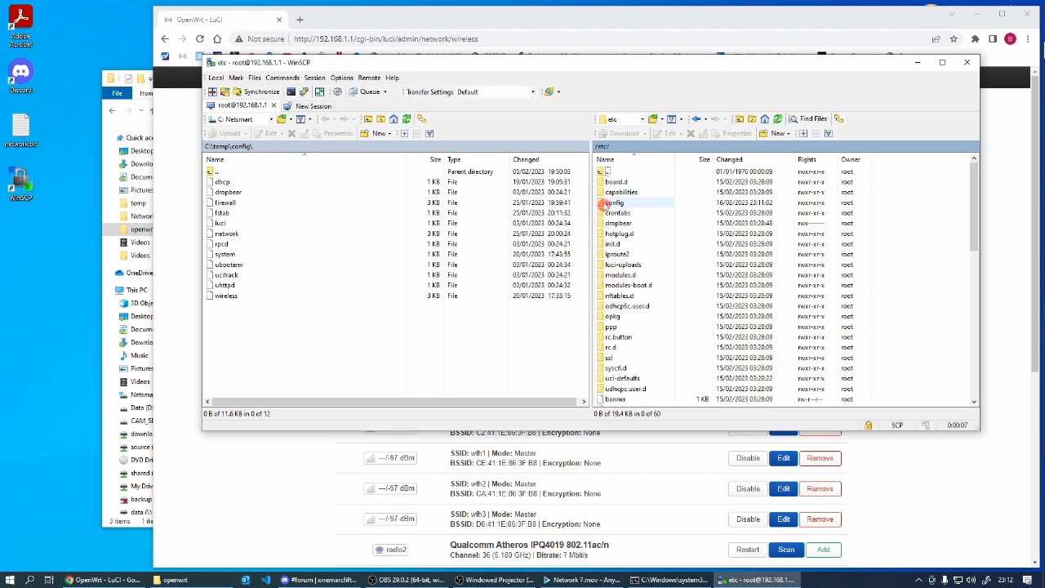
{"action": "double_click", "coordinate": [610, 201]}
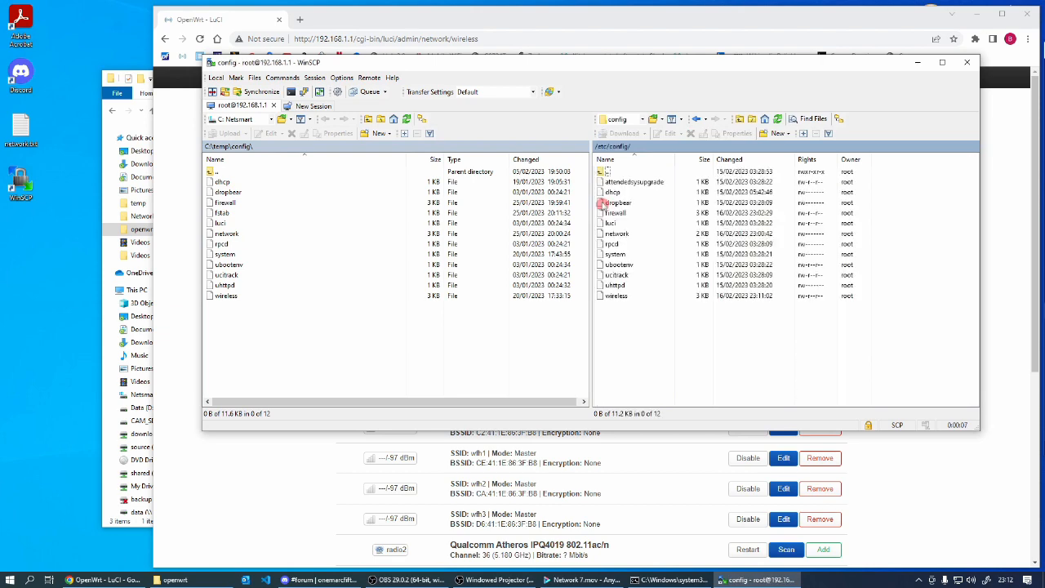
{"action": "right_click", "coordinate": [611, 297]}
{"action": "left_click", "coordinate": [634, 312]}
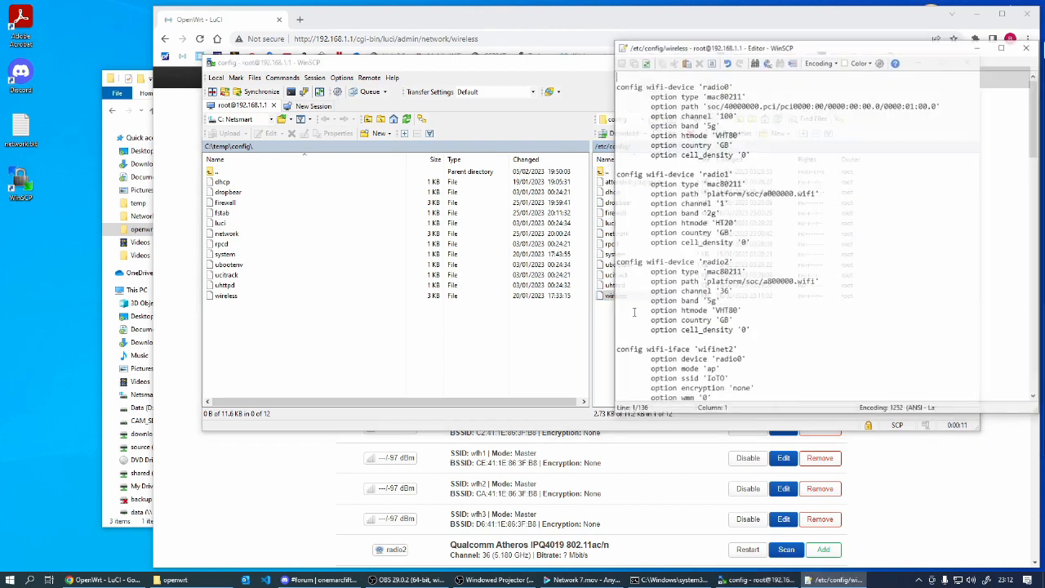
{"action": "left_click_drag", "start_coordinate": [811, 51], "coordinate": [781, 28]}
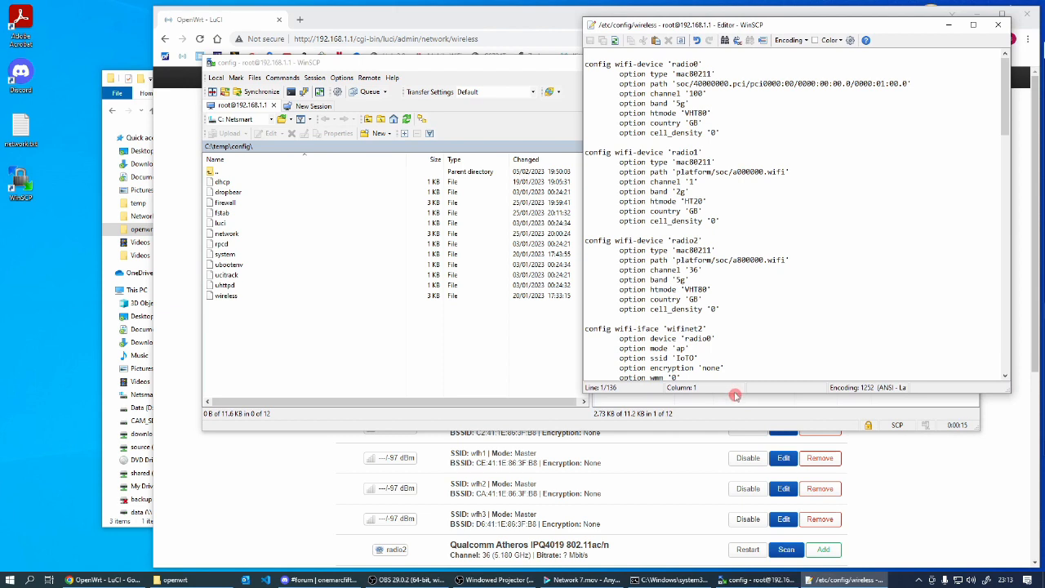
{"action": "left_click_drag", "start_coordinate": [733, 393], "coordinate": [731, 528]}
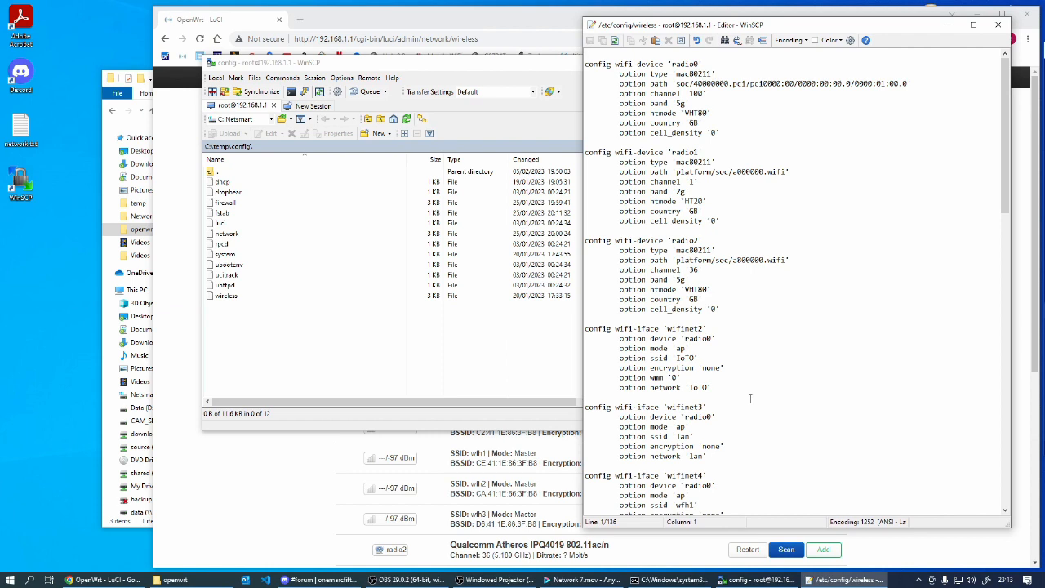
- Review the country, SSID and network options of the radio0, radio1 and radio2 sections in the wireless file
{"action": "scroll", "coordinate": [749, 399], "scroll_direction": "down", "scroll_amount": 2}
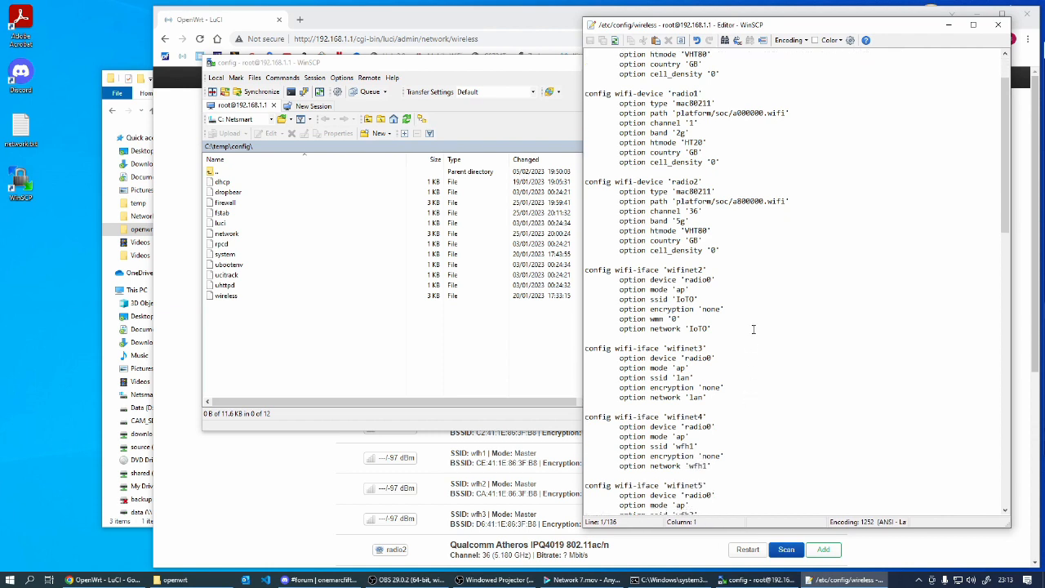
{"action": "scroll", "coordinate": [742, 331], "scroll_direction": "down", "scroll_amount": 1}
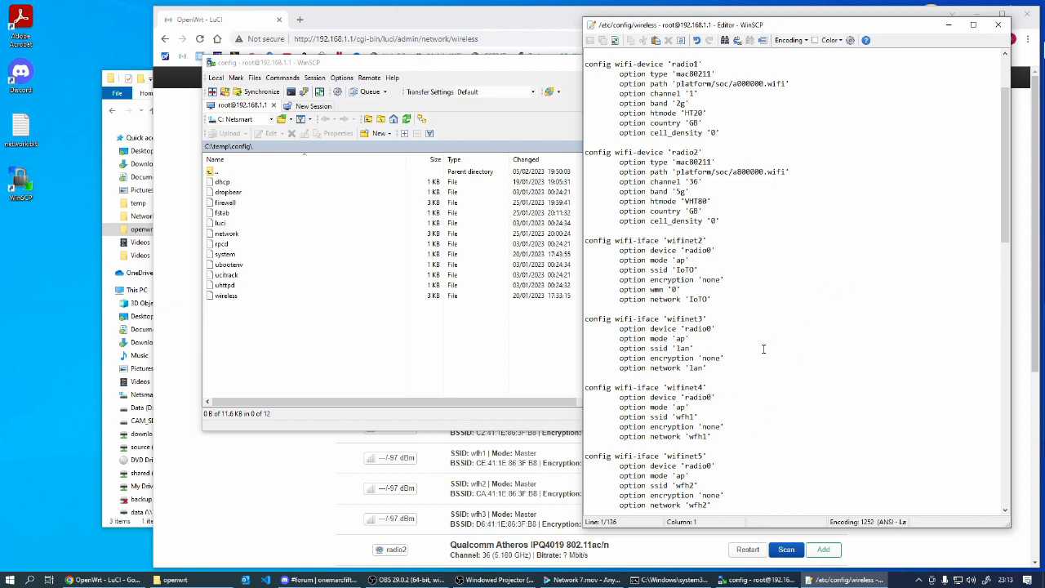
{"action": "scroll", "coordinate": [761, 351], "scroll_direction": "down", "scroll_amount": 8}
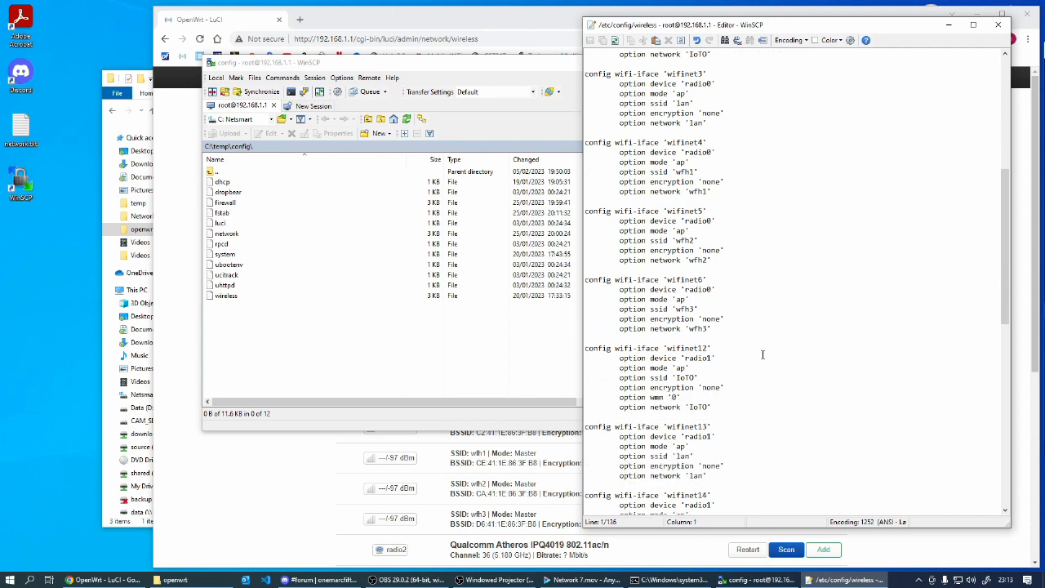
{"action": "scroll", "coordinate": [762, 354], "scroll_direction": "down", "scroll_amount": 11}
{"action": "scroll", "coordinate": [763, 355], "scroll_direction": "down", "scroll_amount": 1}
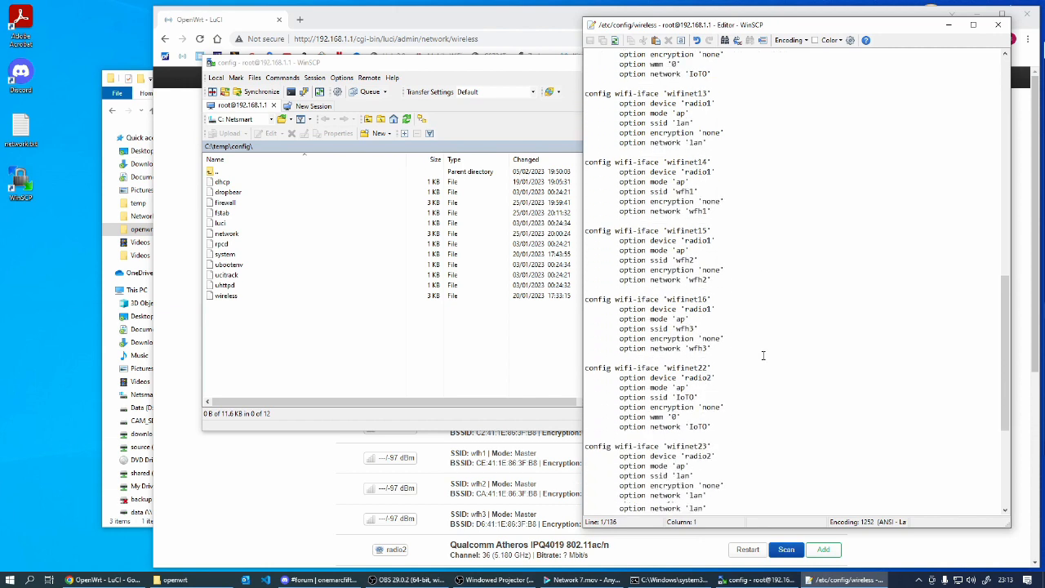
{"action": "scroll", "coordinate": [763, 355], "scroll_direction": "down", "scroll_amount": 3}
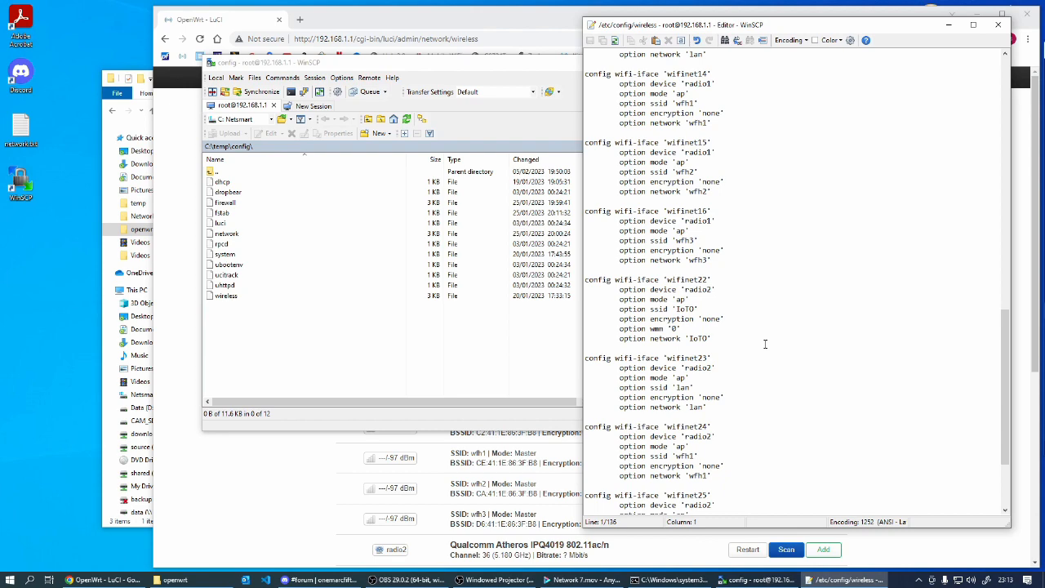
{"action": "scroll", "coordinate": [763, 350], "scroll_direction": "up", "scroll_amount": 7}
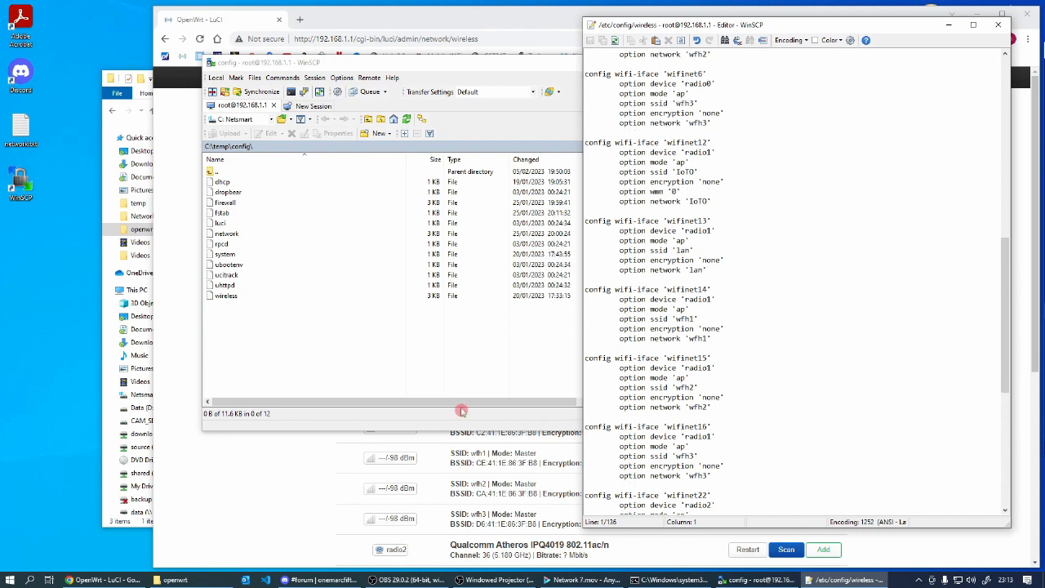
- Switch to the browser and review the networks of all radios in OpenWrt's Wireless Overview
{"action": "left_click", "coordinate": [221, 506]}
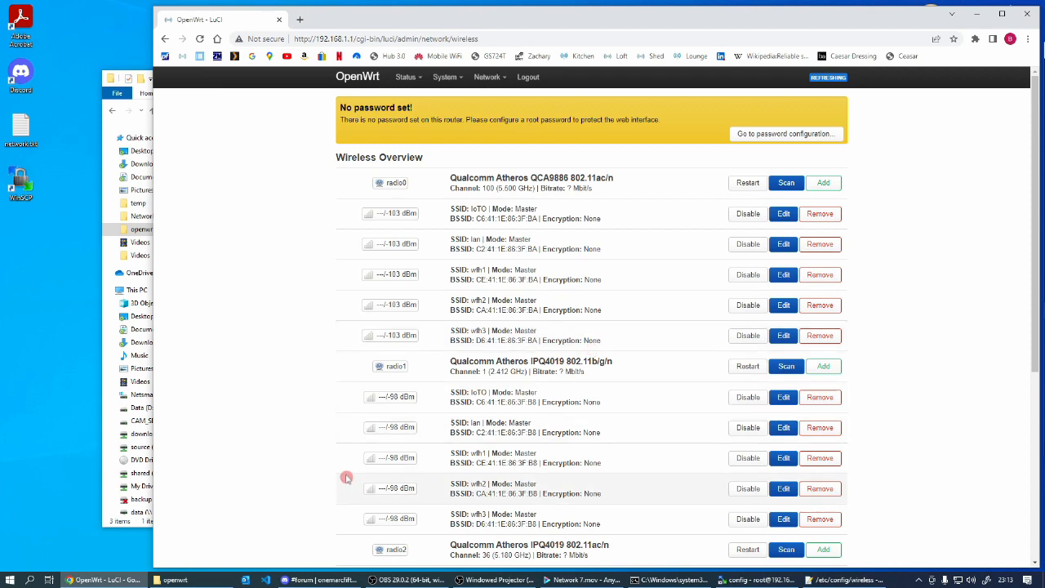
{"action": "scroll", "coordinate": [346, 478], "scroll_direction": "down", "scroll_amount": 4}
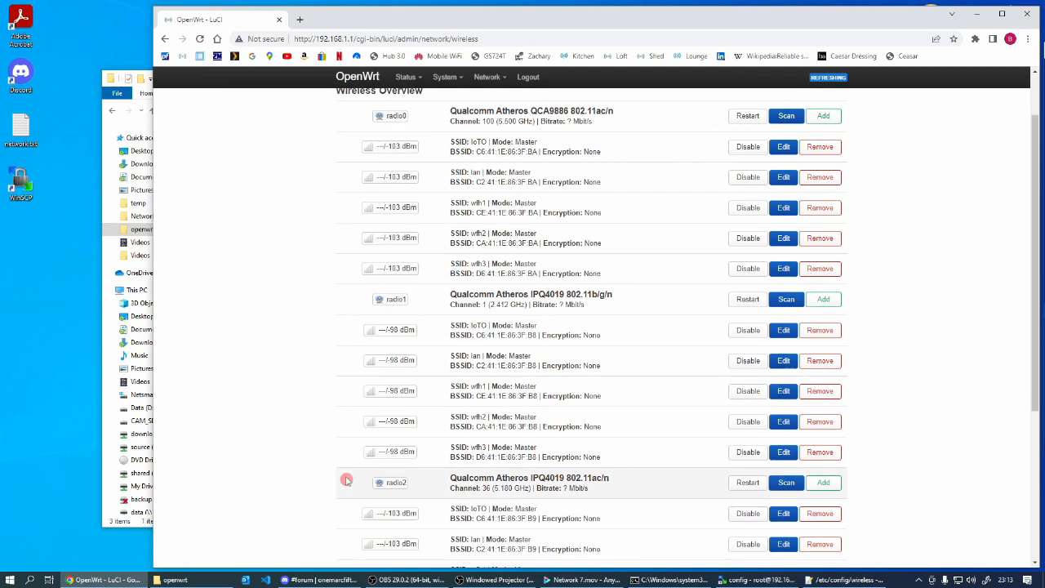
{"action": "scroll", "coordinate": [347, 483], "scroll_direction": "up", "scroll_amount": 4}
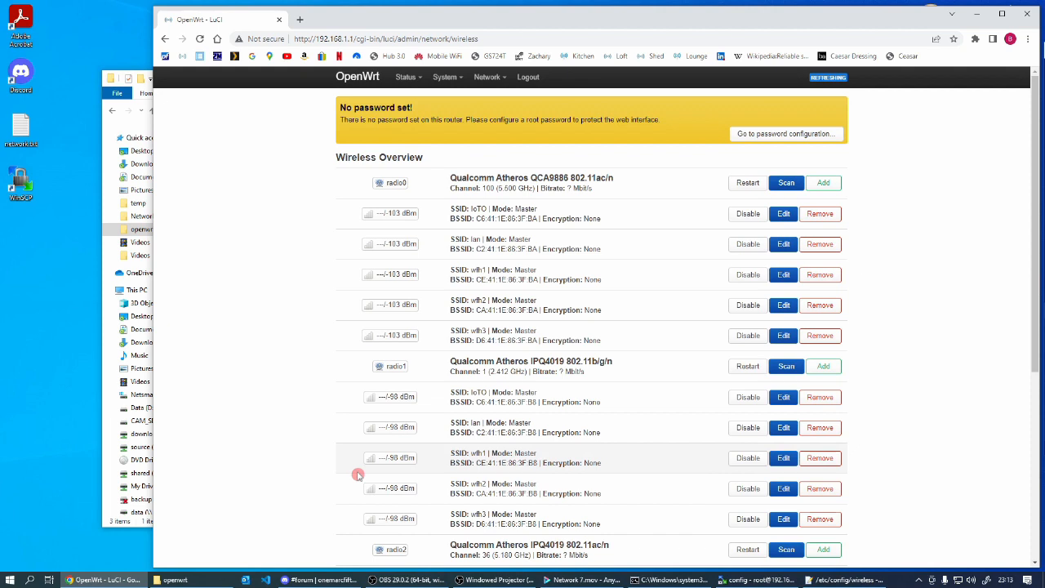
- Log in to the GS724T switch in a new browser tab with its password and review its PVID and IEEE 802.1Q VLAN tables
{"action": "left_click", "coordinate": [301, 18]}
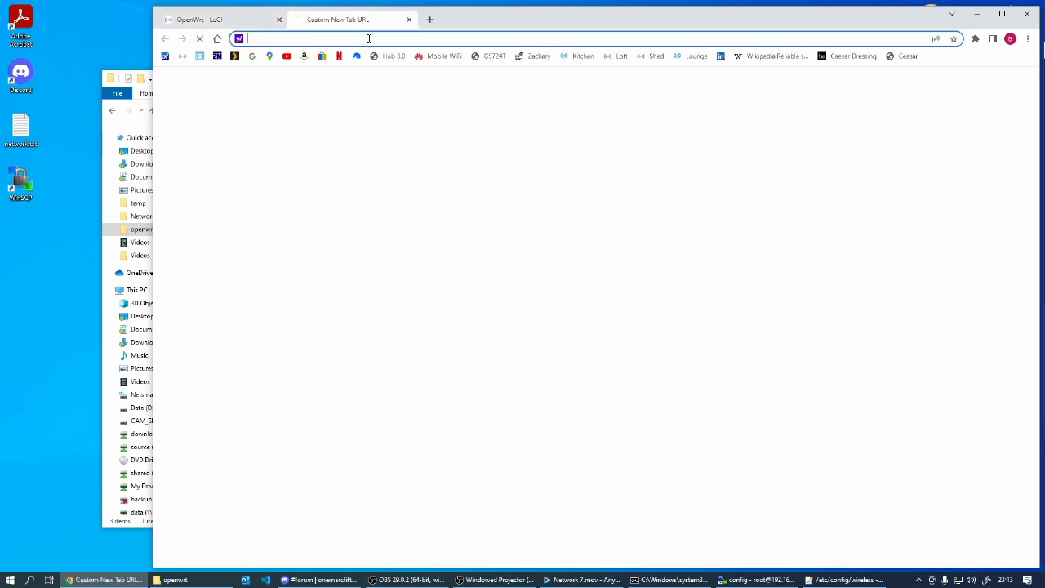
{"action": "left_click", "coordinate": [486, 57]}
{"action": "left_click", "coordinate": [655, 317]}
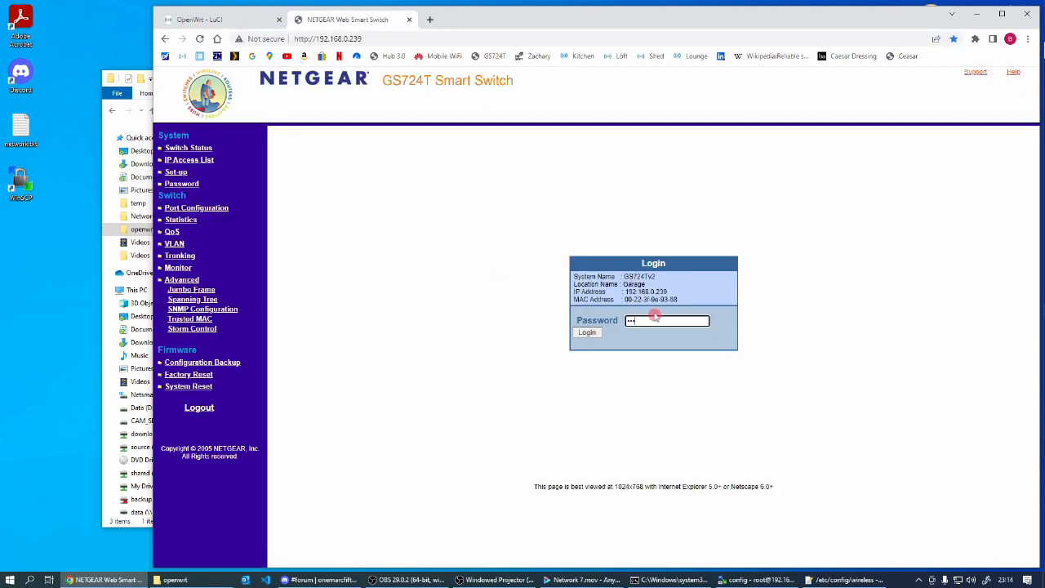
{"action": "key", "text": "Return"}
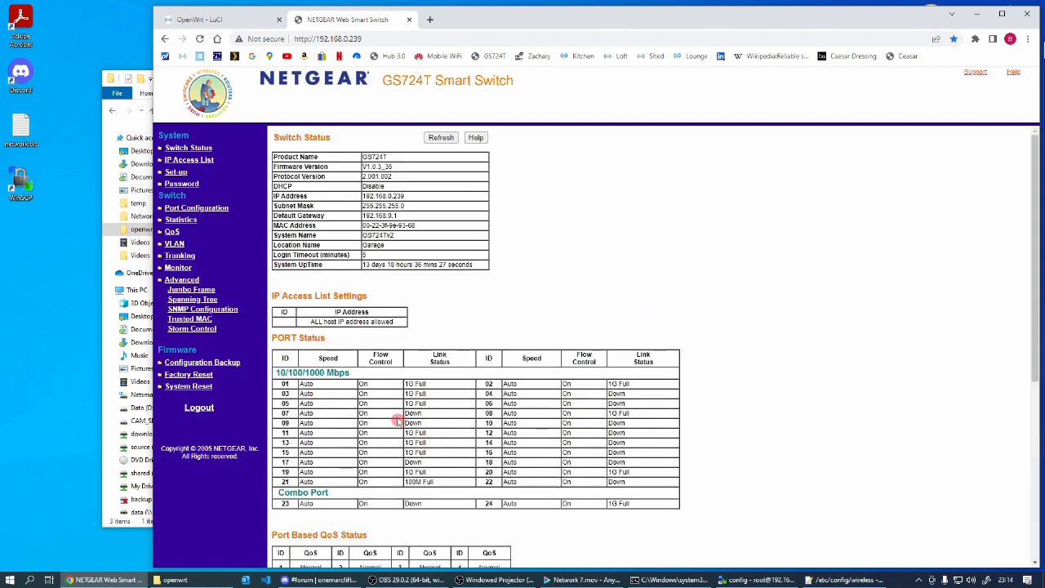
{"action": "scroll", "coordinate": [398, 419], "scroll_direction": "down", "scroll_amount": 3}
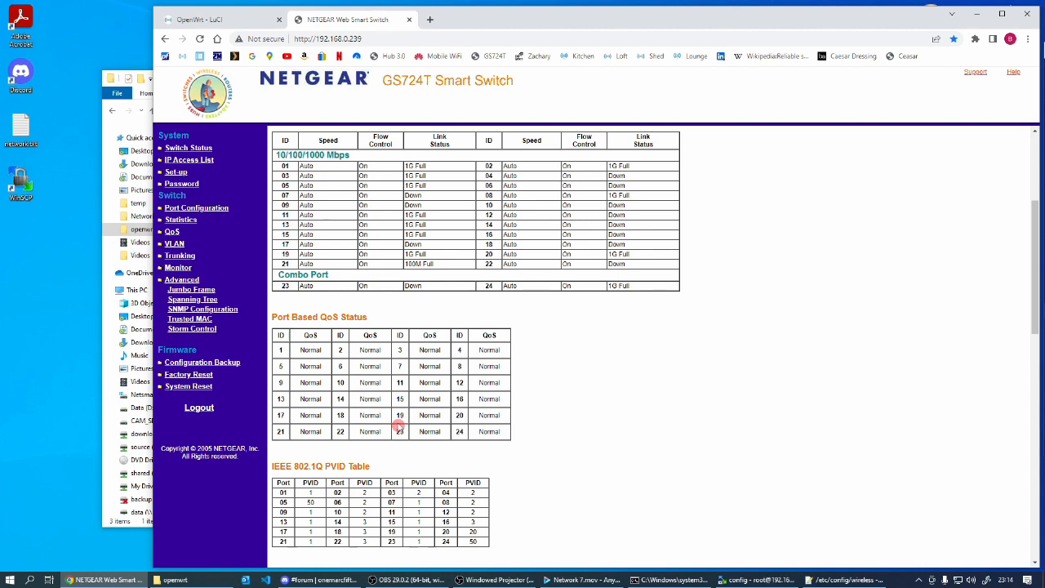
{"action": "scroll", "coordinate": [399, 425], "scroll_direction": "down", "scroll_amount": 4}
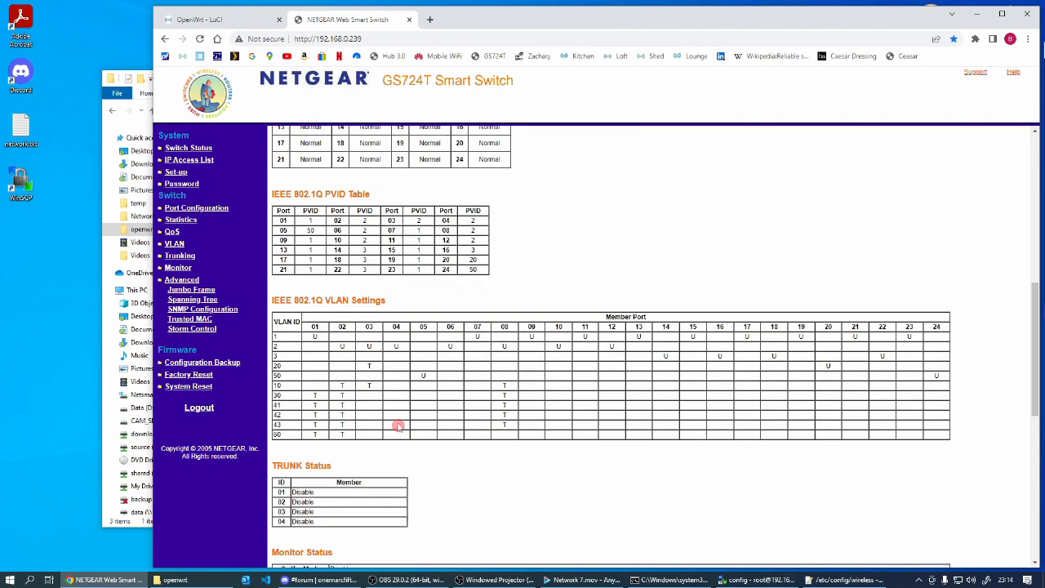
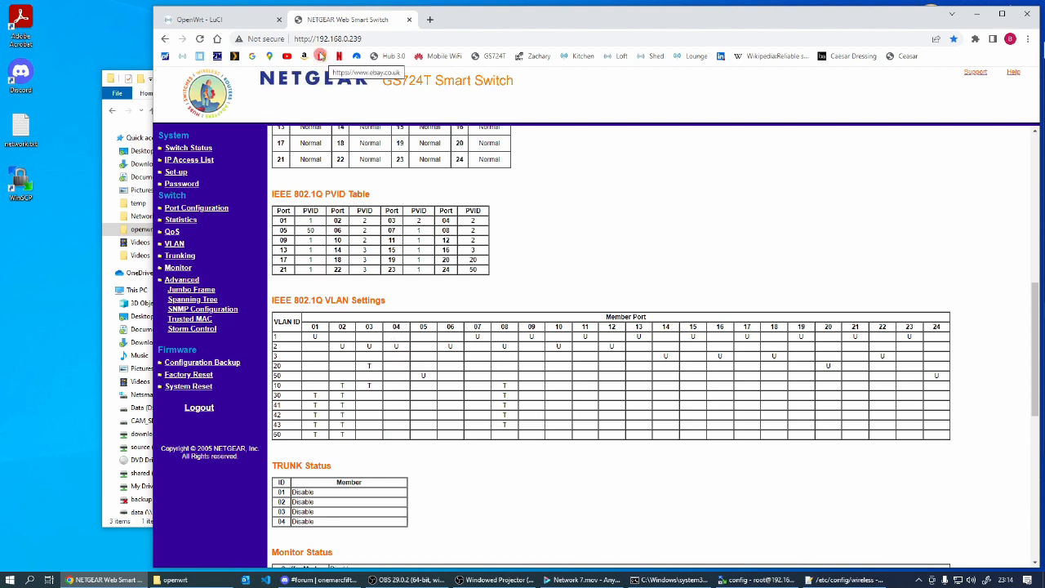
- Add port 04 to VLAN 10 as a tagged member in the switch's IEEE 802.1Q VLAN settings and apply it
{"action": "left_click", "coordinate": [171, 243]}
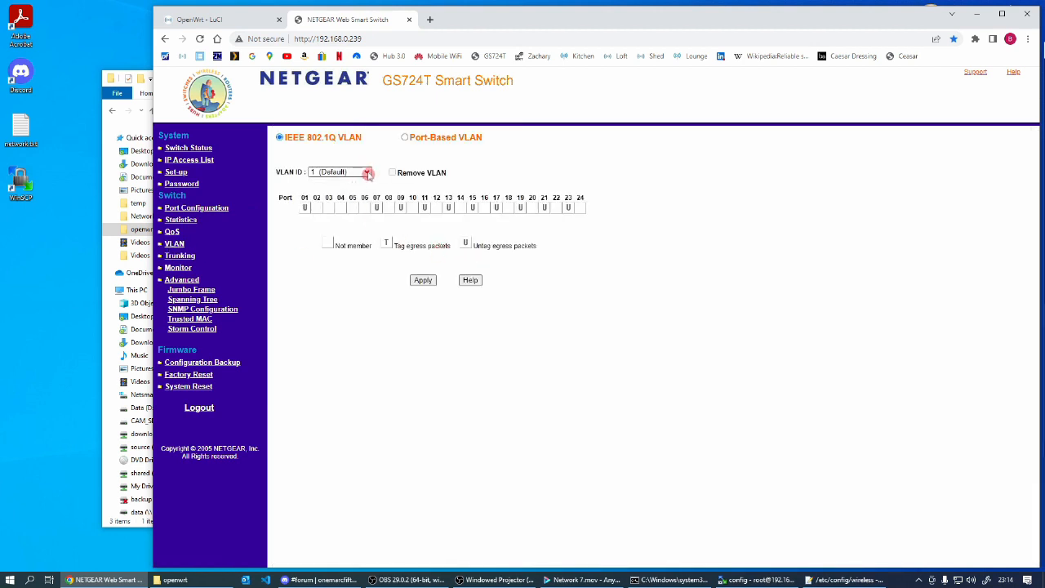
{"action": "left_click", "coordinate": [367, 173]}
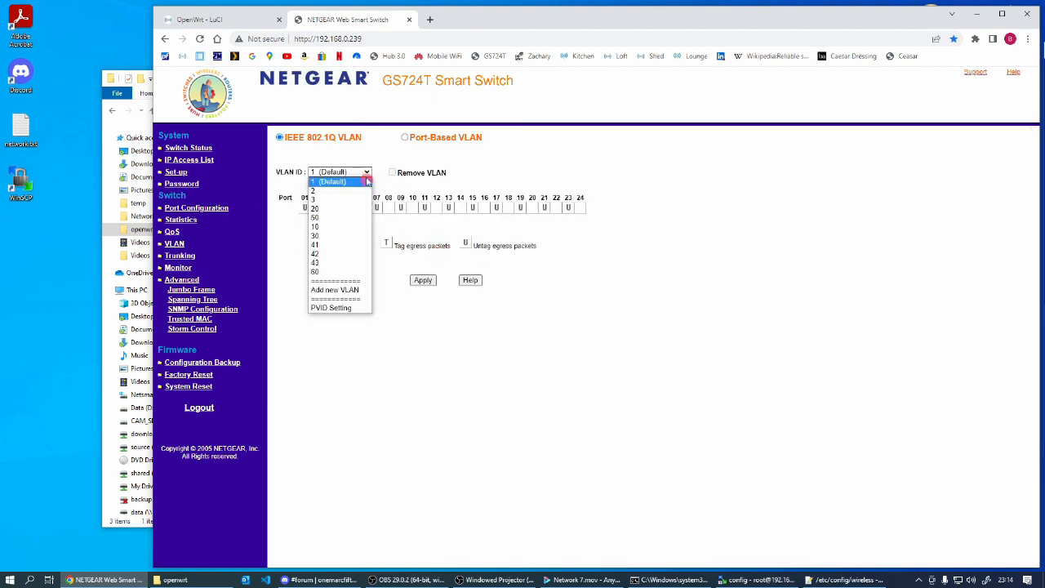
{"action": "left_click", "coordinate": [338, 228]}
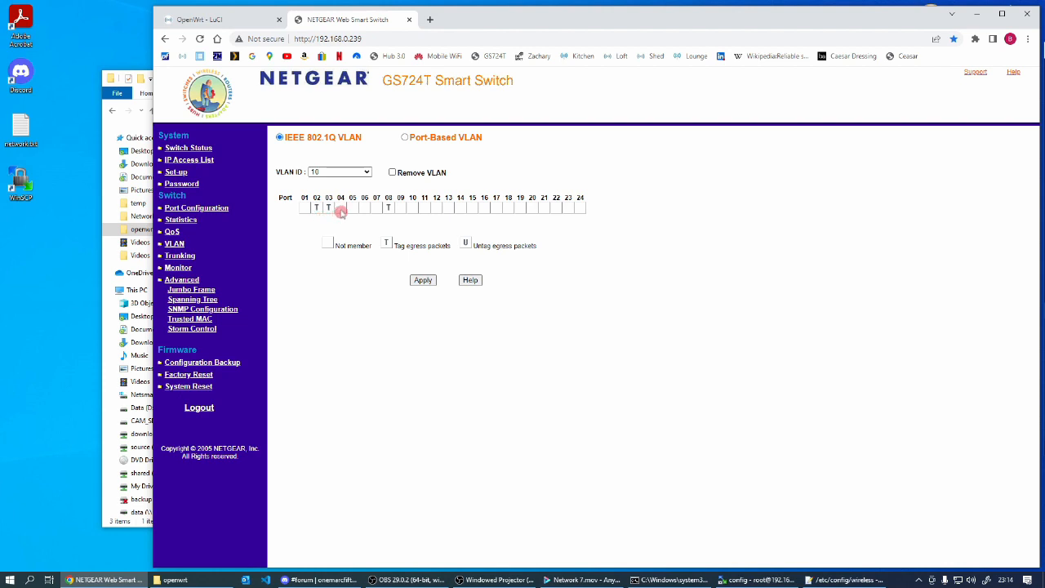
{"action": "left_click", "coordinate": [341, 209]}
{"action": "left_click", "coordinate": [422, 281]}
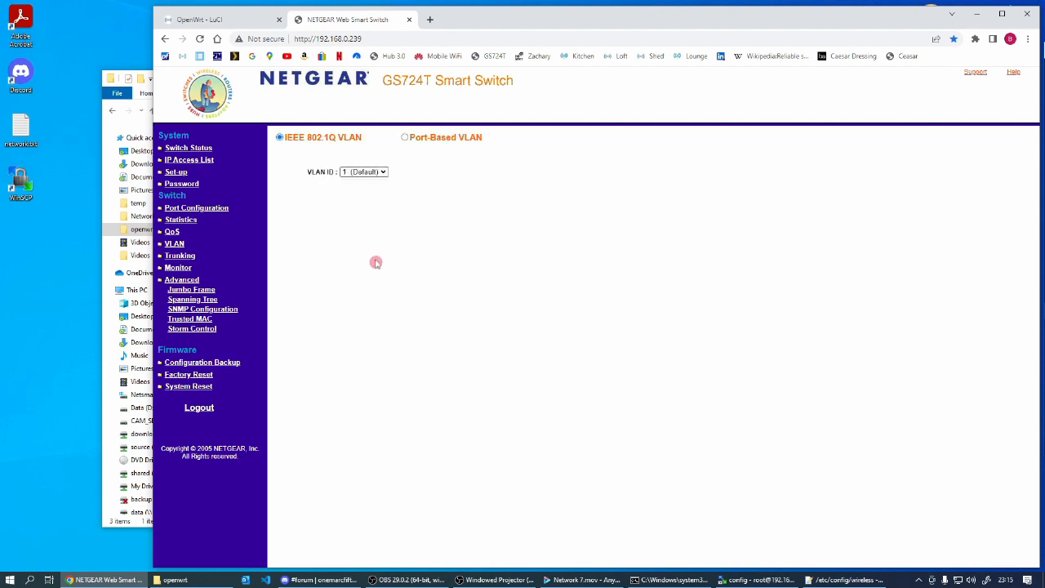
- Try to apply tagged membership of port 04 on VLAN 30, and reload the switch's web page
{"action": "left_click", "coordinate": [367, 174]}
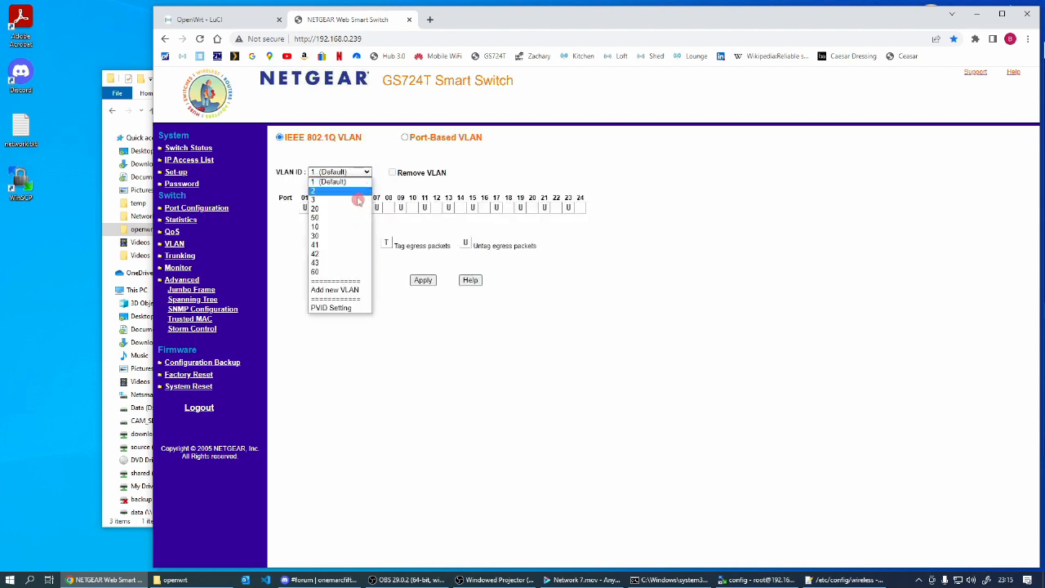
{"action": "left_click", "coordinate": [337, 236]}
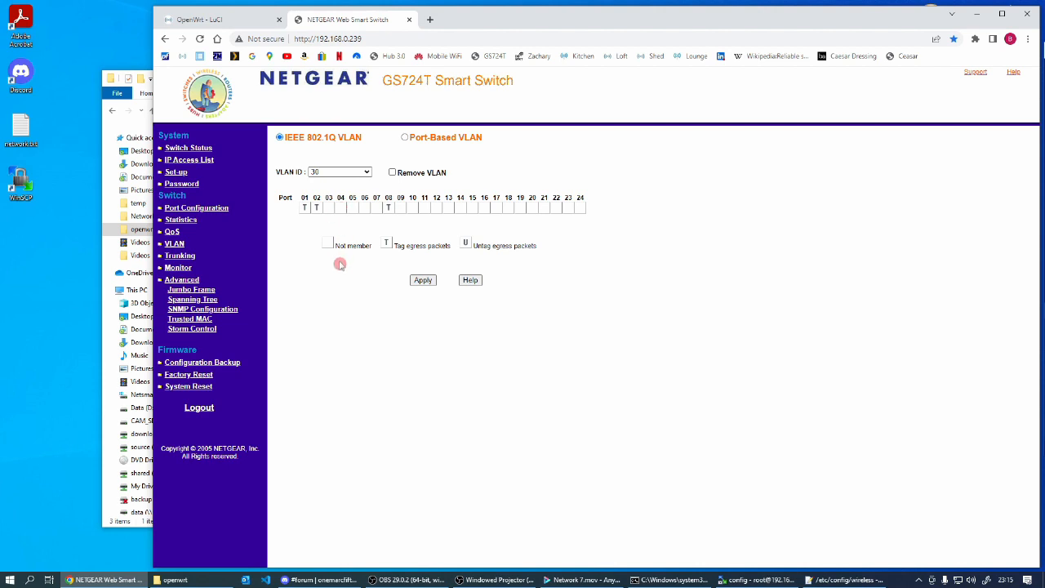
{"action": "left_click", "coordinate": [423, 282]}
{"action": "left_click", "coordinate": [422, 282]}
{"action": "left_click", "coordinate": [201, 40]}
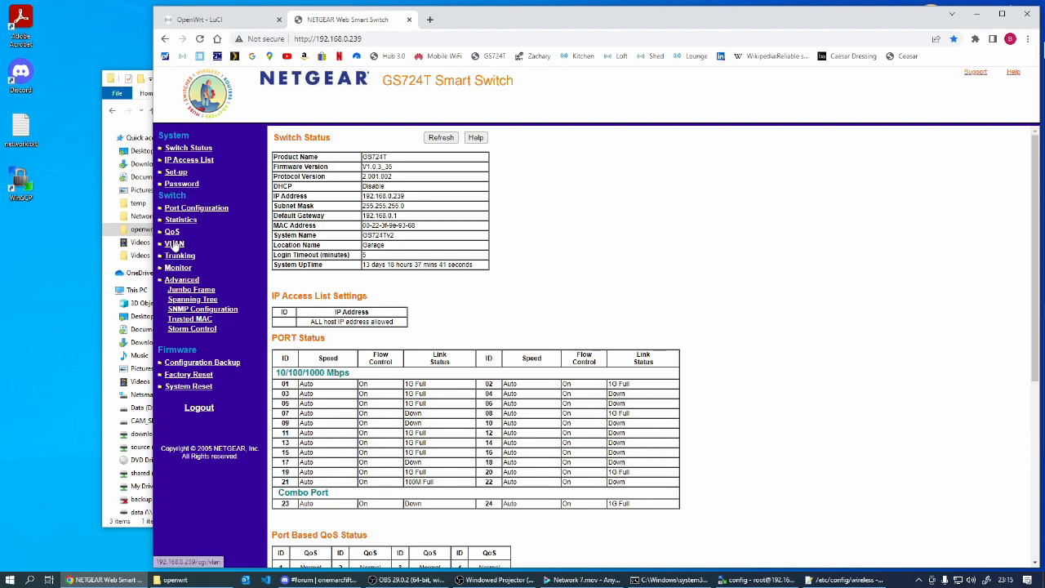
- Reopen the VLAN settings, add port 04 to VLAN 30 as a tagged member and apply it
{"action": "left_click", "coordinate": [174, 245]}
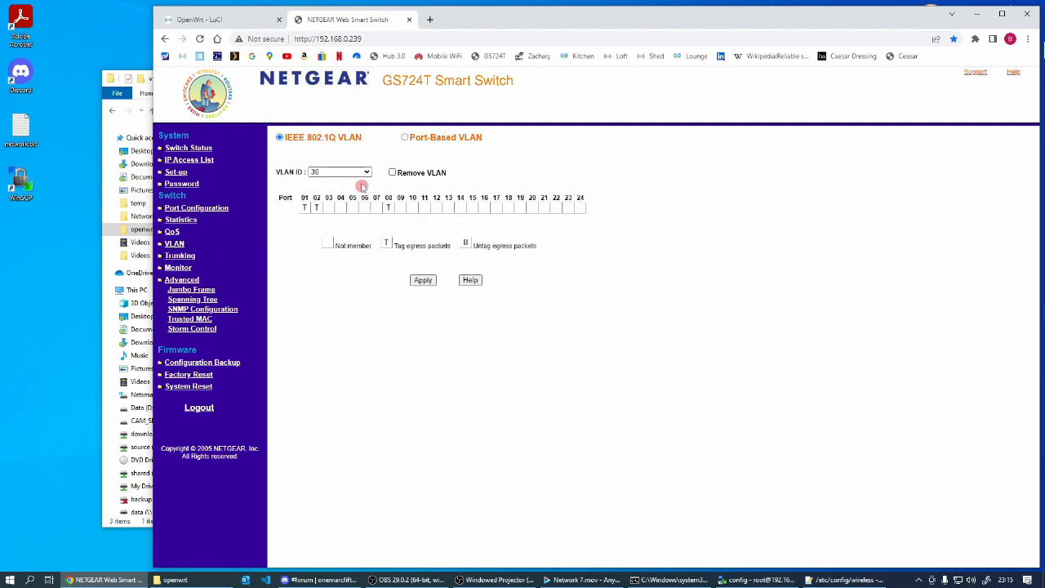
{"action": "left_click", "coordinate": [341, 208]}
{"action": "left_click", "coordinate": [423, 281]}
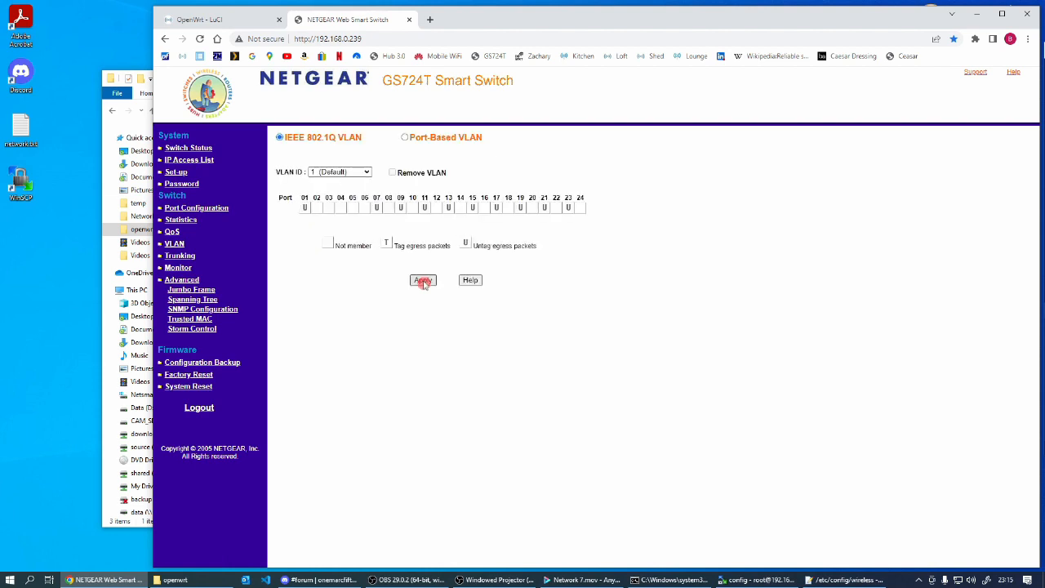
- Add port 04 to VLAN 41 as a tagged member and apply the change
{"action": "left_click", "coordinate": [366, 173]}
{"action": "left_click", "coordinate": [367, 174]}
{"action": "left_click", "coordinate": [325, 248]}
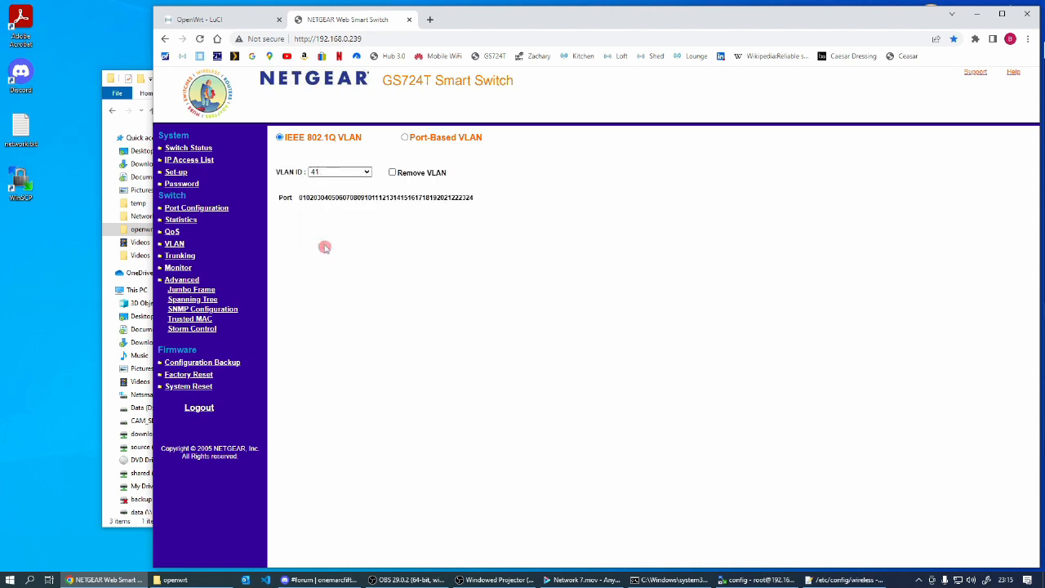
{"action": "left_click", "coordinate": [340, 209]}
{"action": "left_click", "coordinate": [423, 282]}
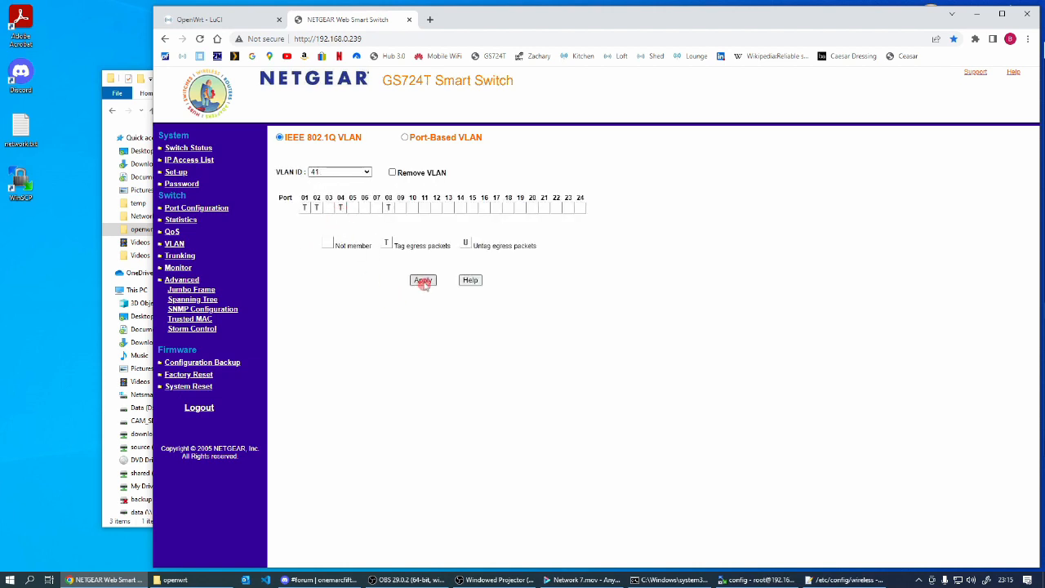
- Add port 04 to VLAN 42 as a tagged member and apply the change
{"action": "left_click", "coordinate": [367, 172]}
{"action": "left_click", "coordinate": [359, 258]}
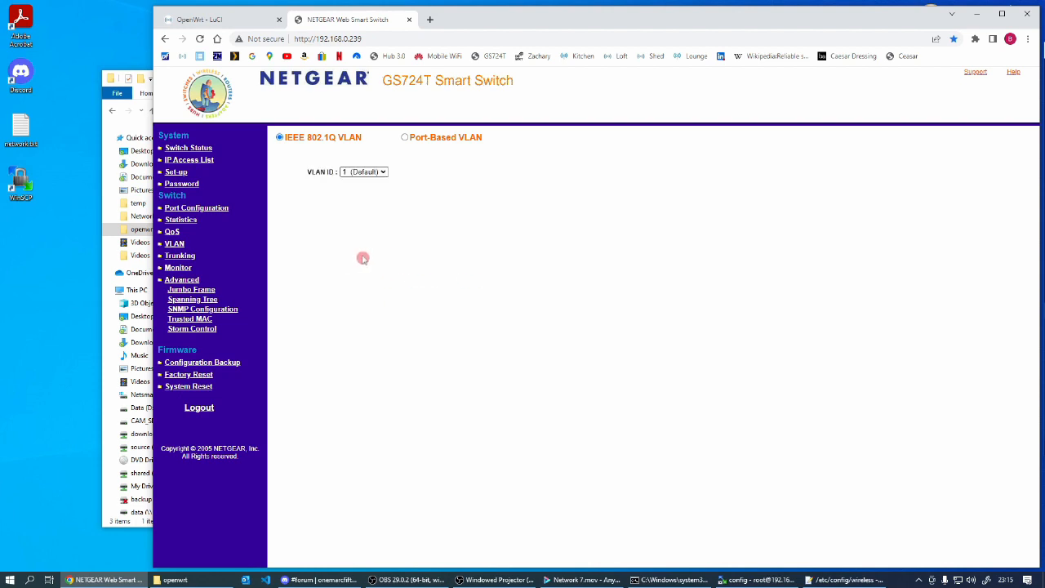
{"action": "left_click", "coordinate": [341, 211]}
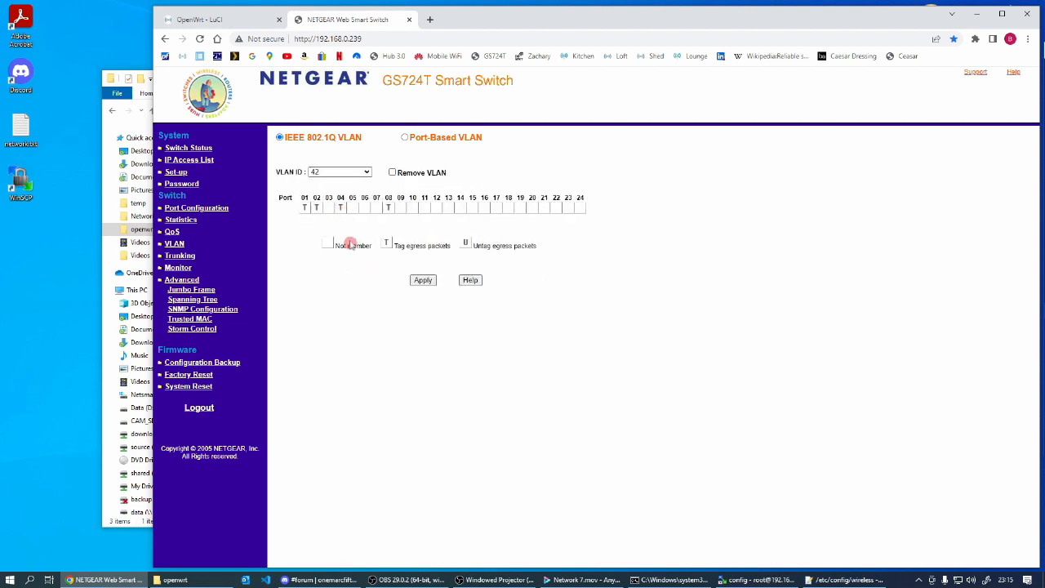
{"action": "left_click", "coordinate": [422, 280]}
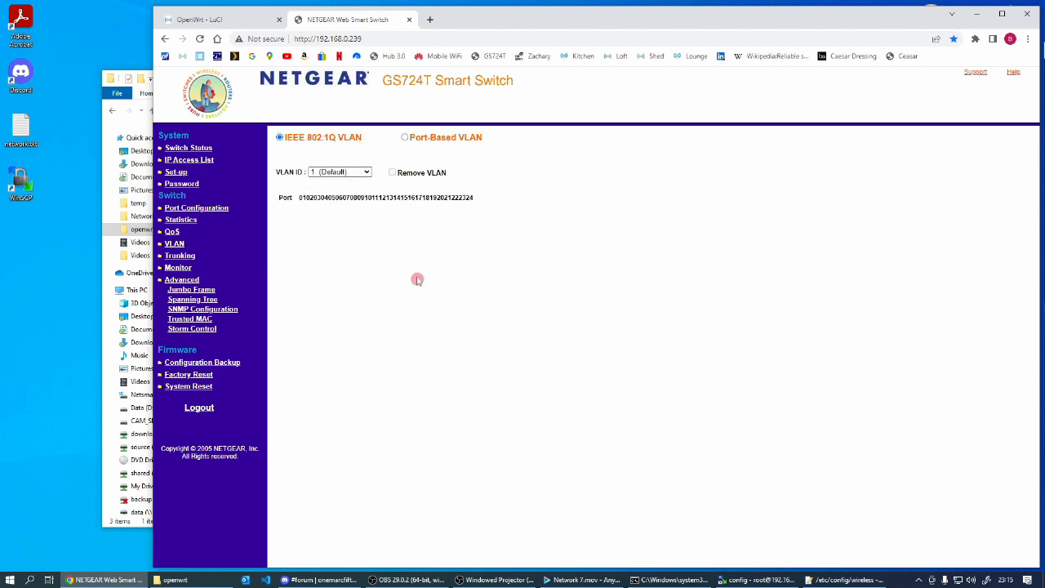
- Add port 04 to VLAN 43 as a tagged member and apply the change
{"action": "left_click", "coordinate": [366, 172]}
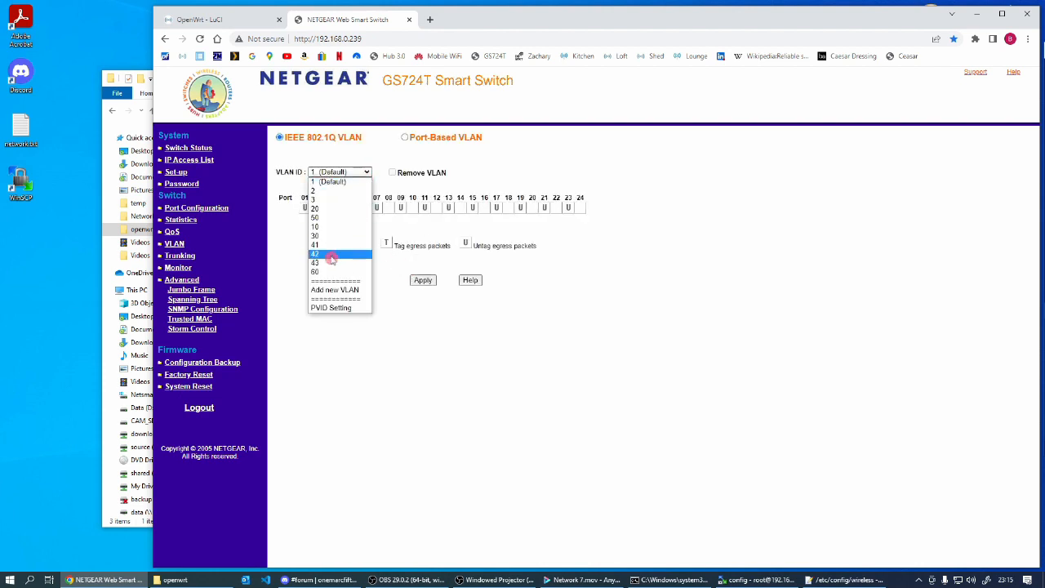
{"action": "left_click", "coordinate": [335, 262]}
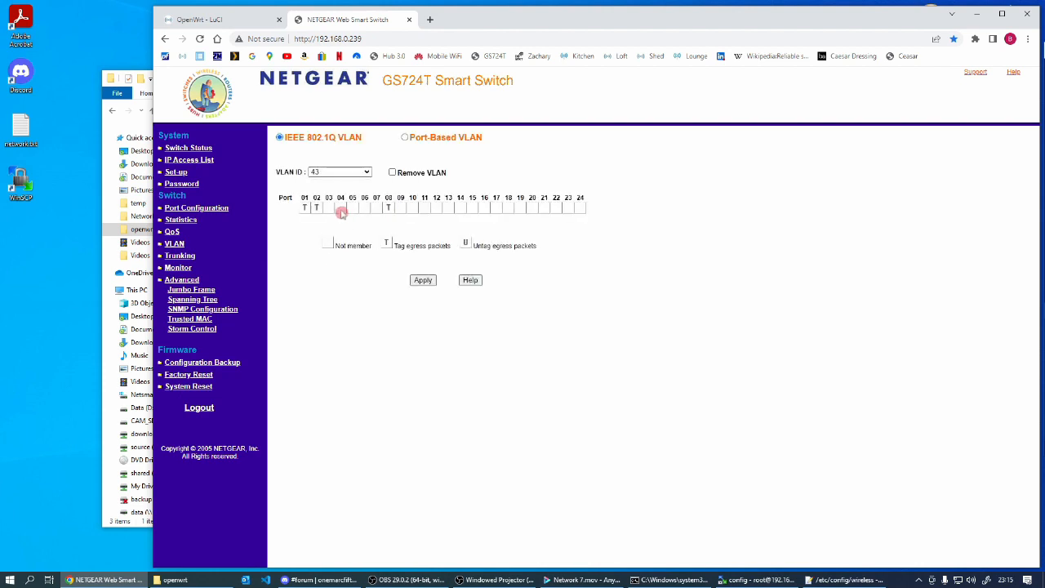
{"action": "left_click", "coordinate": [422, 280]}
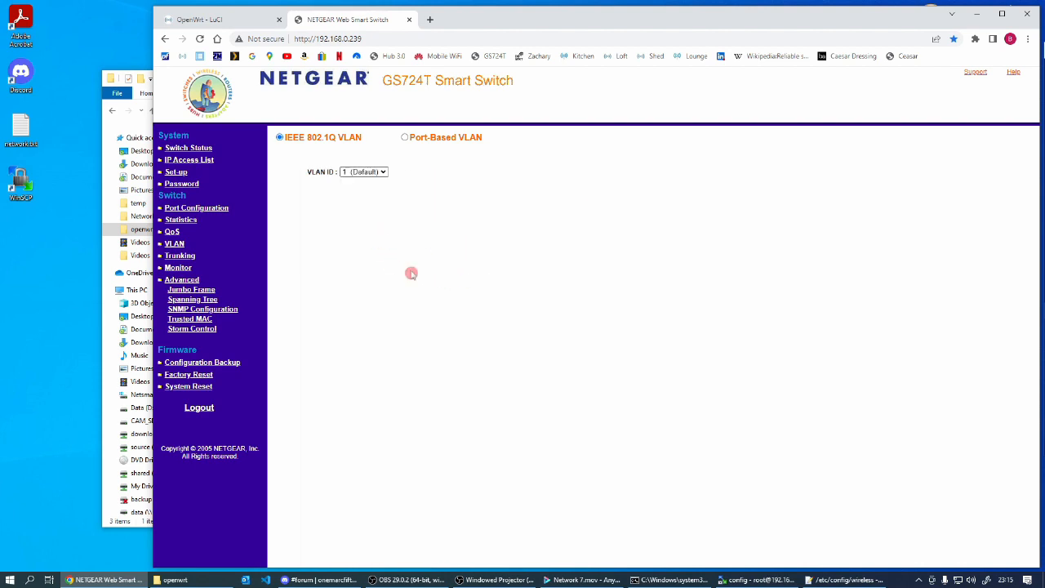
- Open the switch's PVID settings, check the PVID of port 04 and apply the table
{"action": "left_click", "coordinate": [367, 174]}
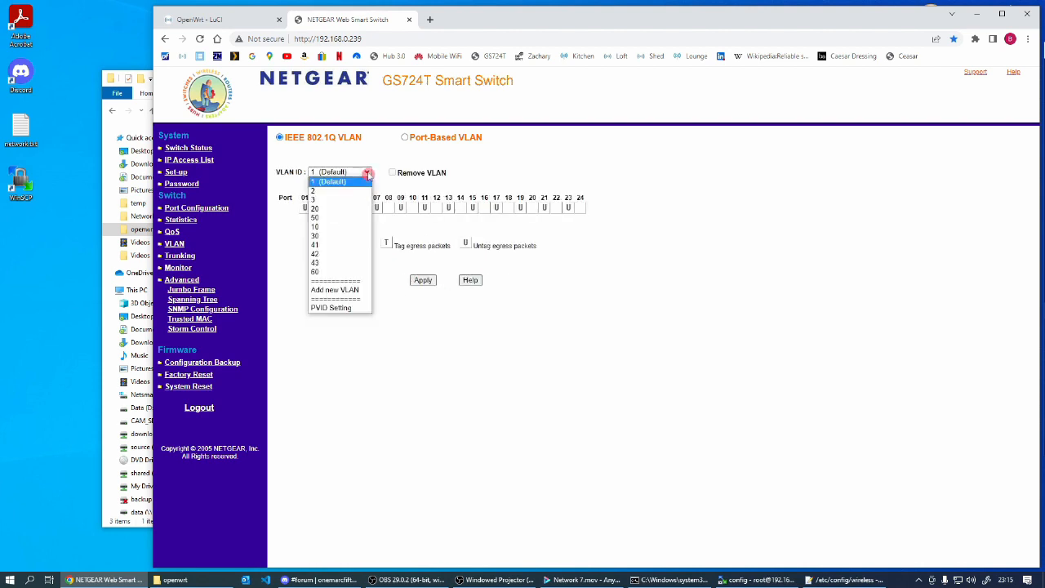
{"action": "left_click", "coordinate": [347, 308]}
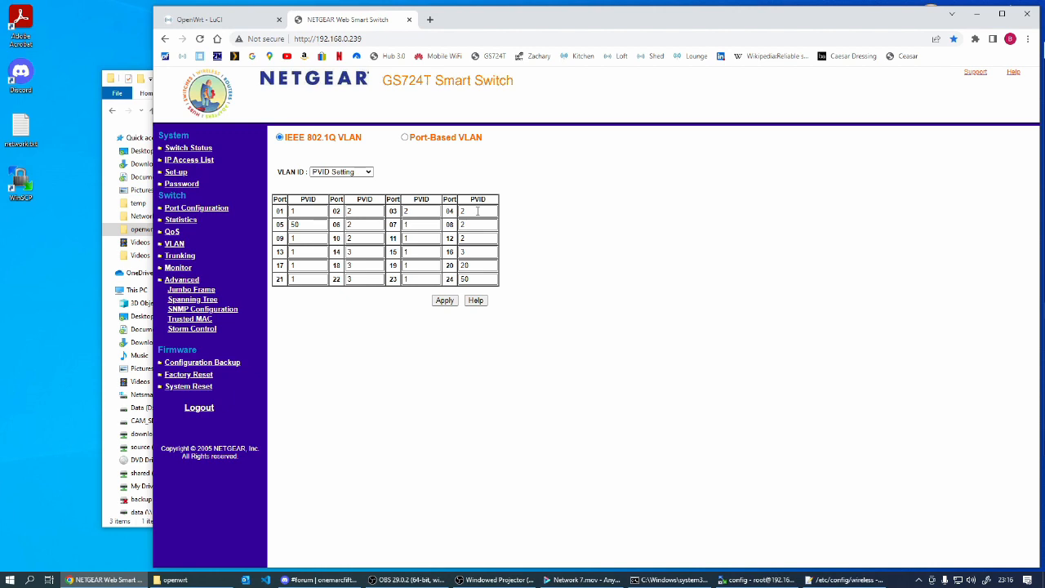
{"action": "left_click", "coordinate": [478, 211]}
{"action": "left_click", "coordinate": [444, 300]}
- Open the switch status page and examine port 04 in the IEEE 802.1Q PVID table and VLAN settings
{"action": "left_click", "coordinate": [365, 172]}
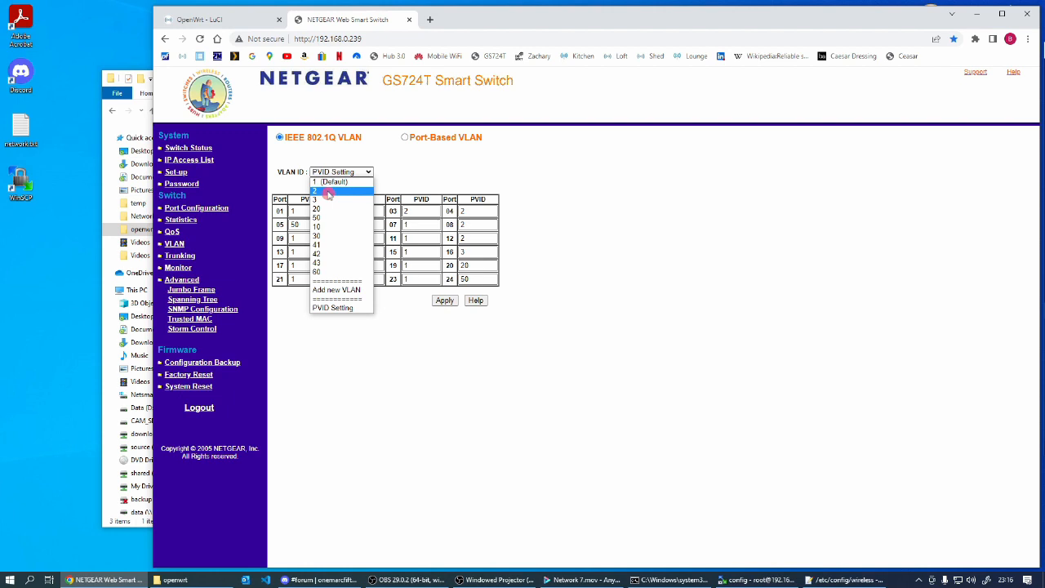
{"action": "left_click", "coordinate": [443, 362]}
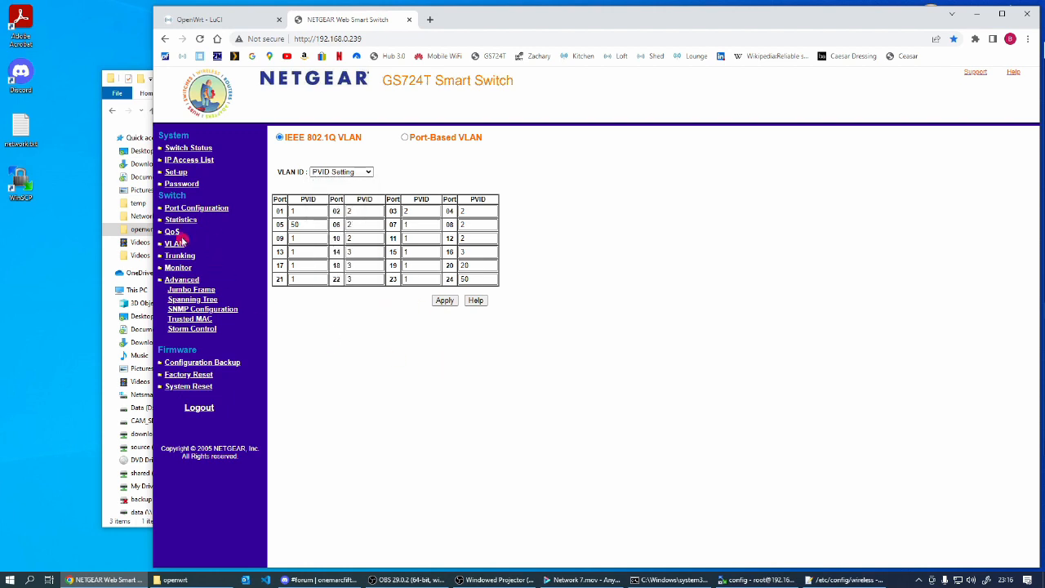
{"action": "left_click", "coordinate": [175, 147]}
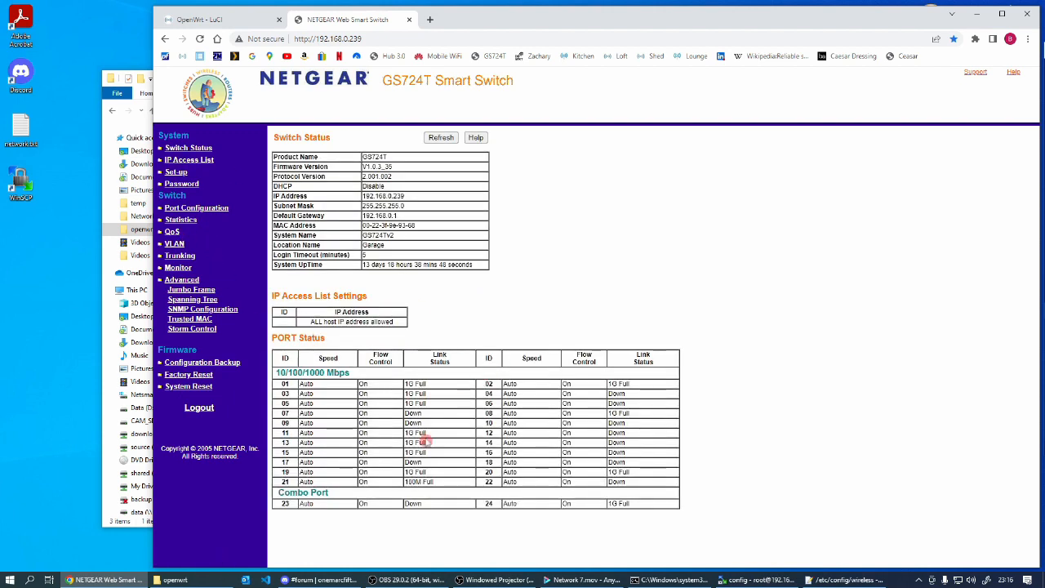
{"action": "scroll", "coordinate": [405, 461], "scroll_direction": "down", "scroll_amount": 8}
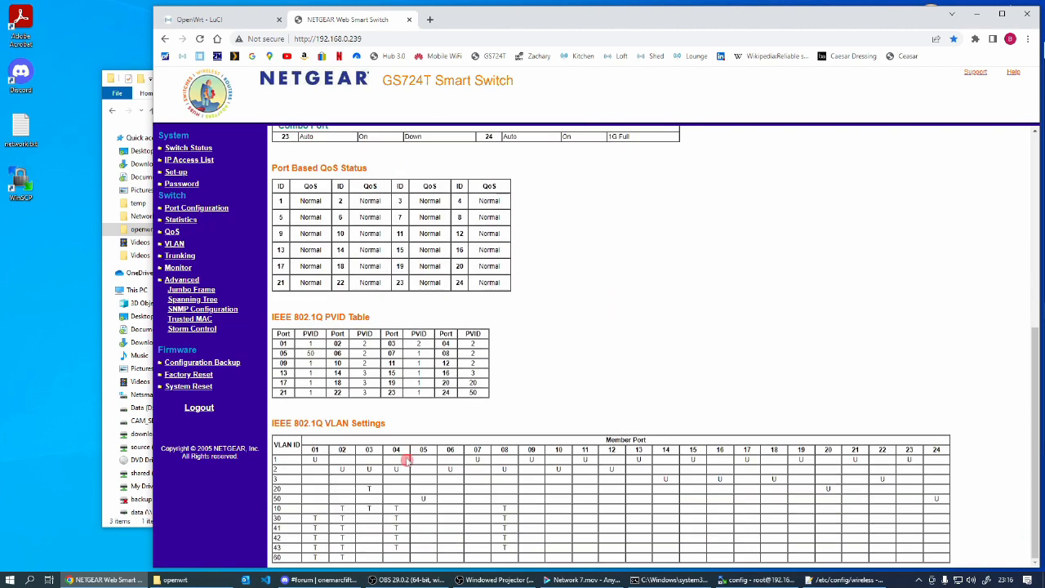